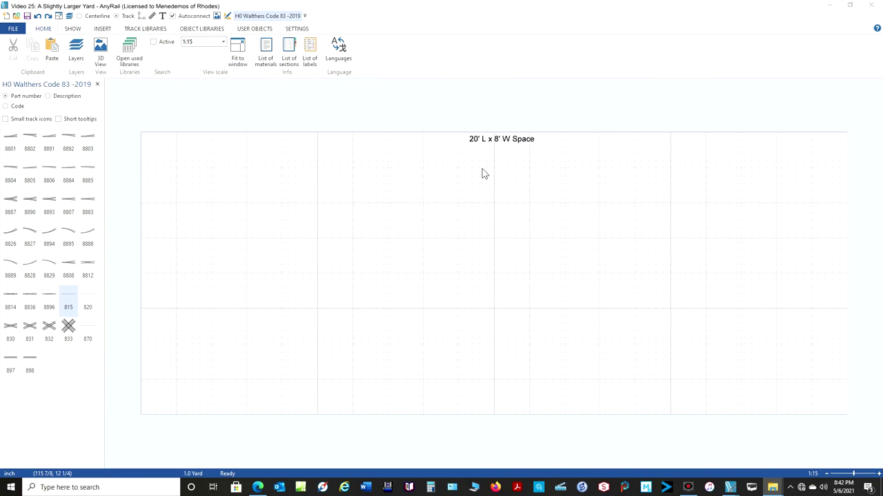
Add a straight Walthers 815 flex track to the board.
click(68, 300)
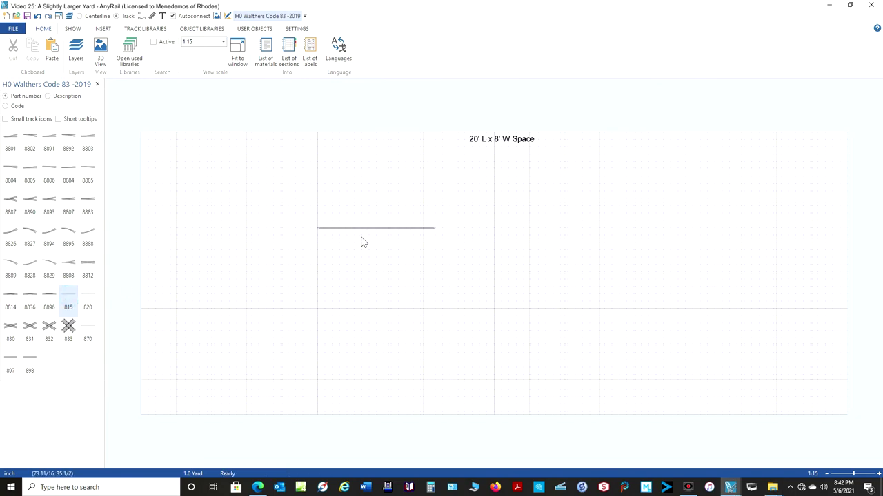
drag(370, 234, 430, 211)
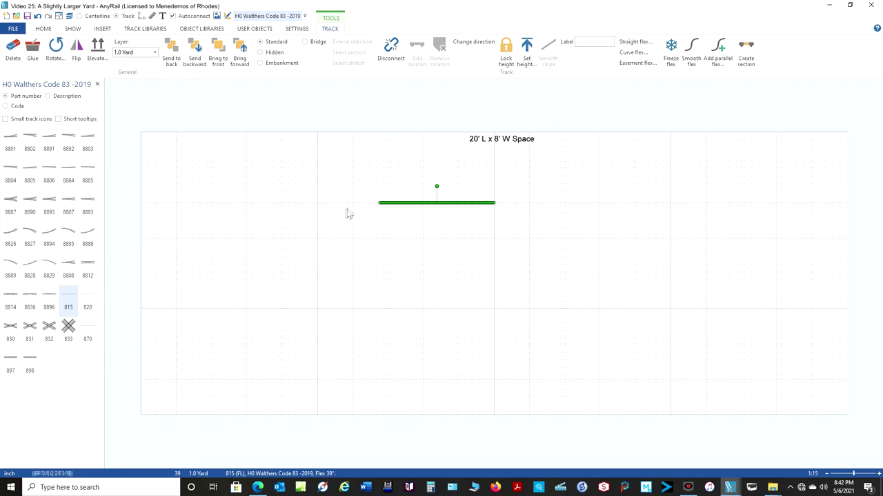
scroll(381, 202, up, 1)
scroll(380, 202, up, 1)
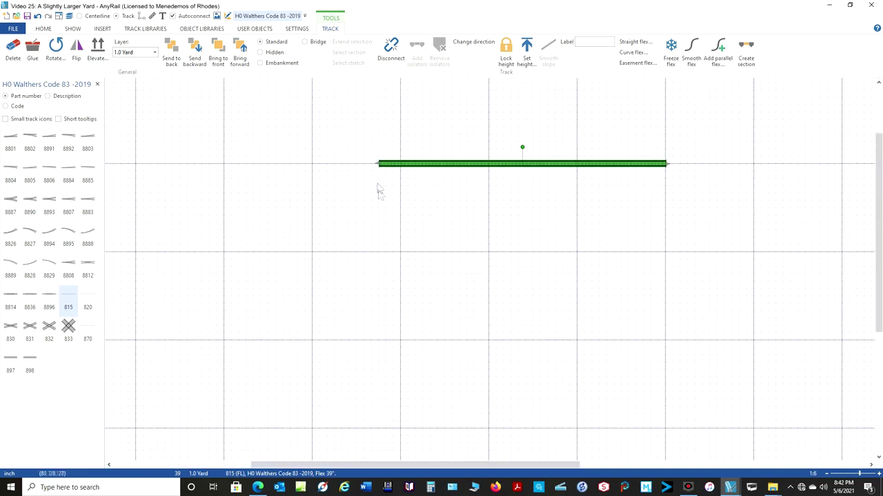
Set the flex track's left endpoint to x 12, along y 24.
click(377, 166)
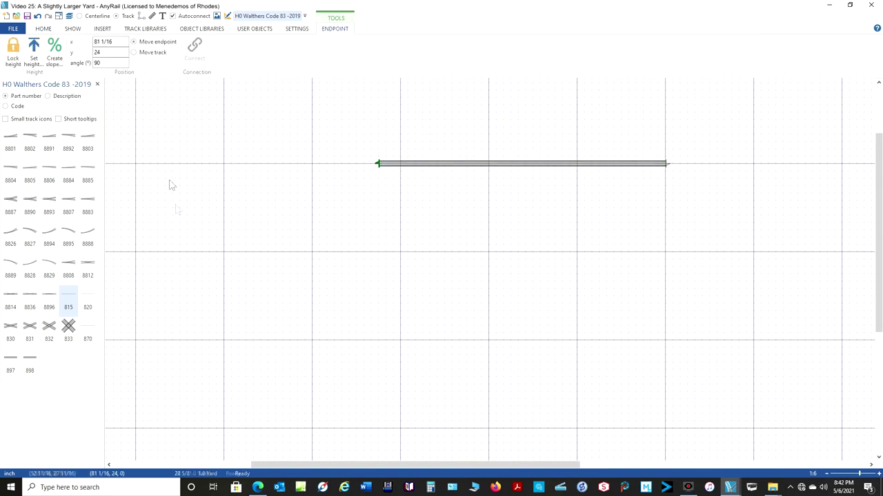
click(118, 42)
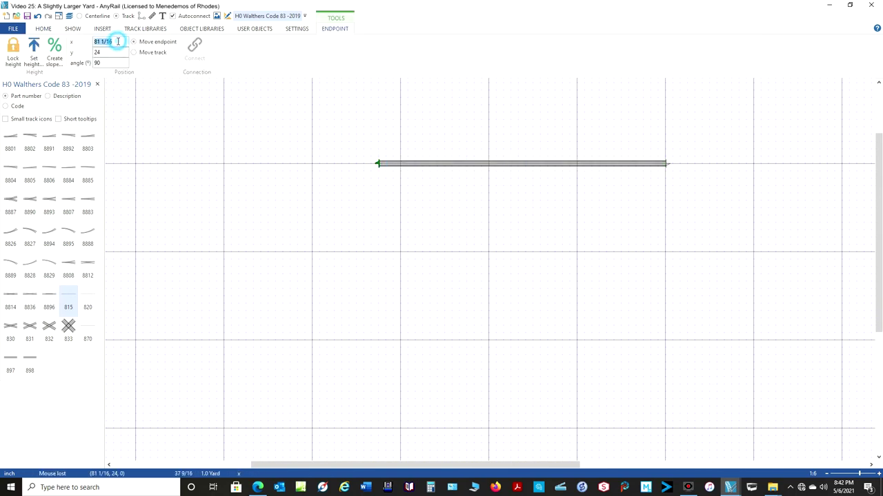
text(12)
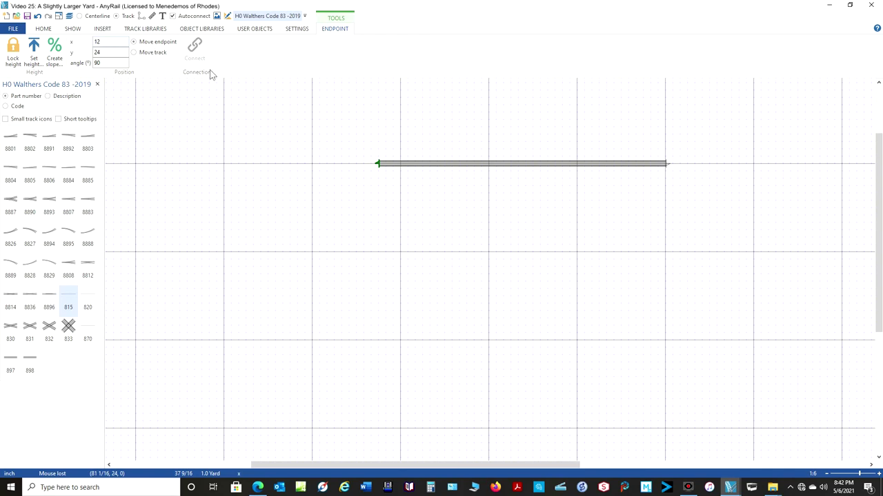
key(Return)
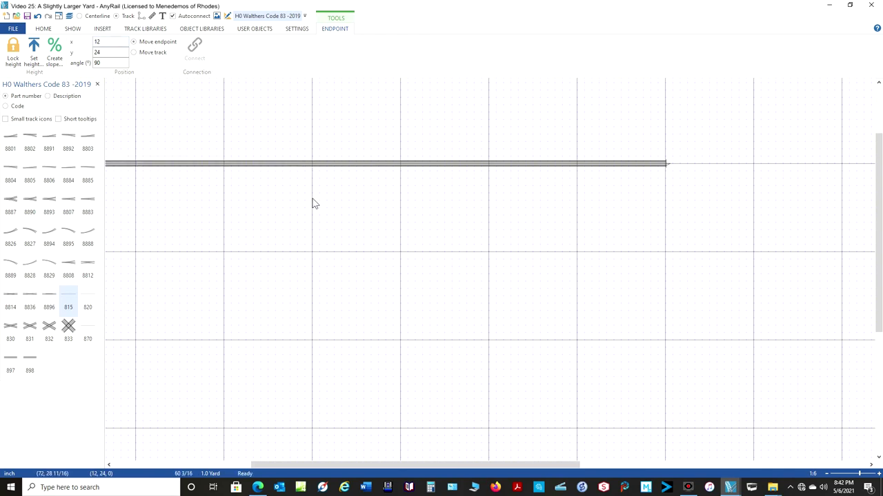
click(667, 165)
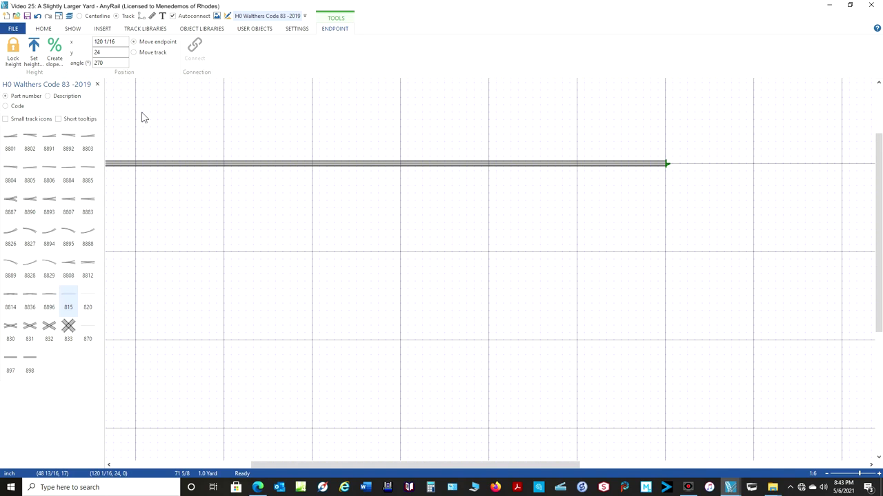
Move the flex track's right endpoint to x 228 and fit the board to the window.
click(115, 41)
text(228)
key(Return)
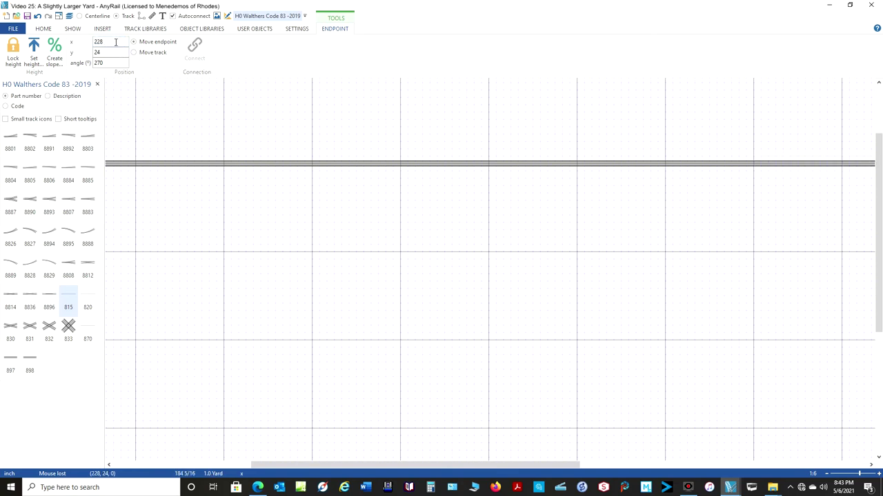
click(59, 17)
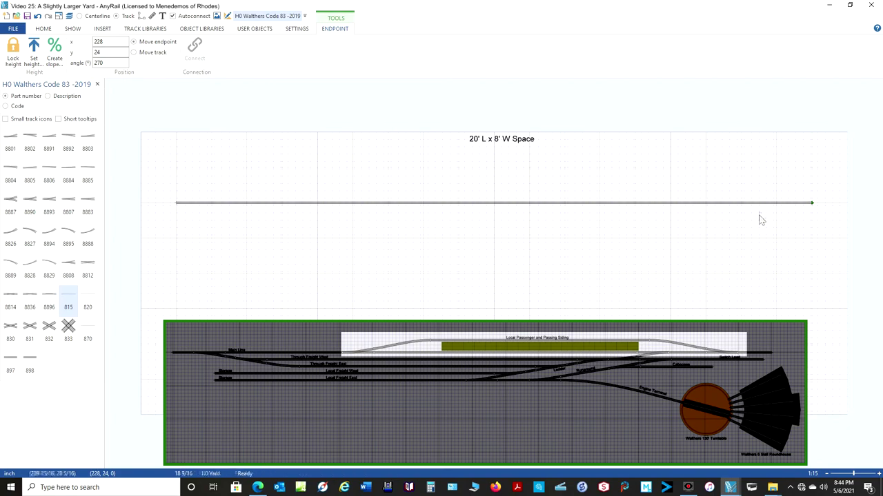
Drop a Walthers 8804 #6 right turnout just above the long track's right end.
scroll(788, 204, up, 3)
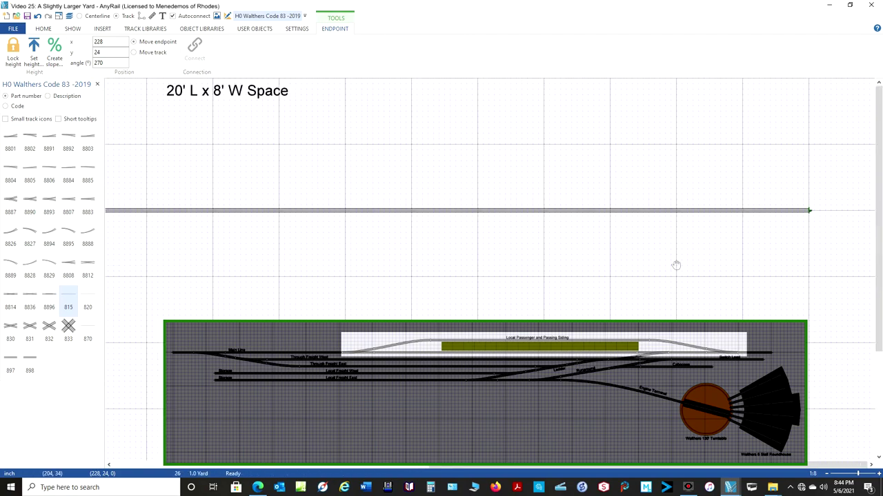
click(11, 169)
click(362, 206)
drag(360, 201, 710, 150)
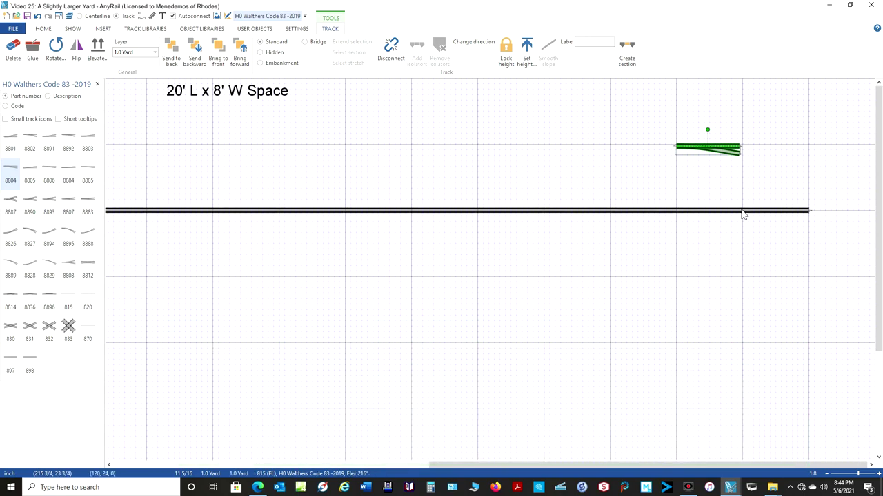
Cut the long flex track near its right end.
right_click(744, 215)
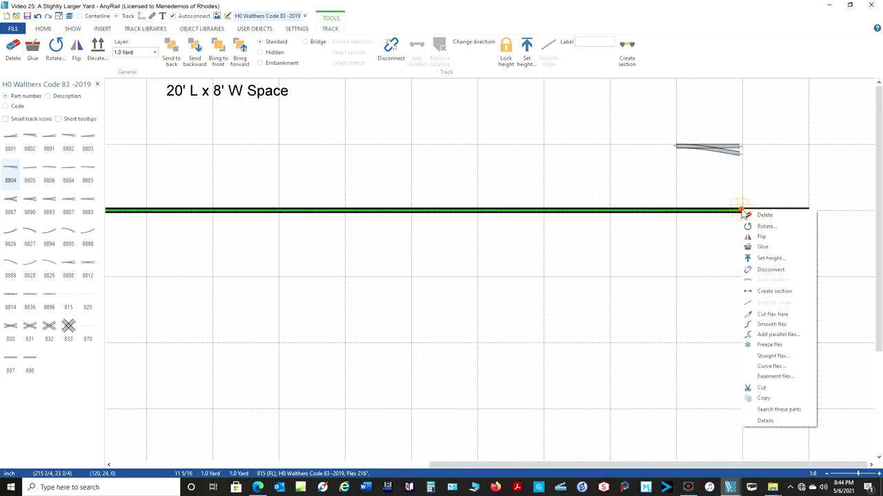
click(760, 316)
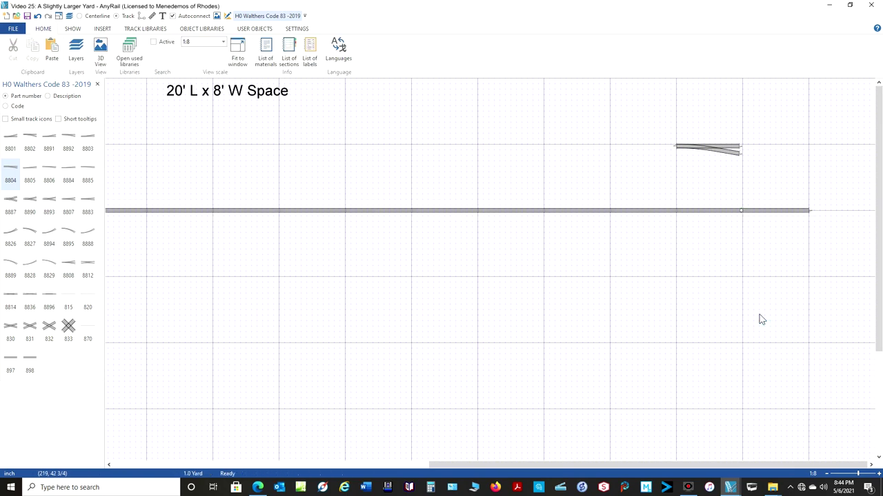
click(741, 211)
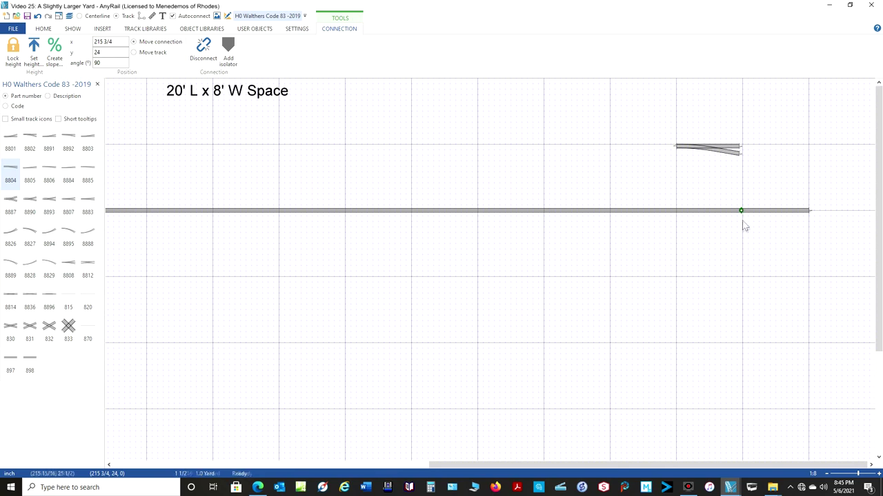
key(Escape)
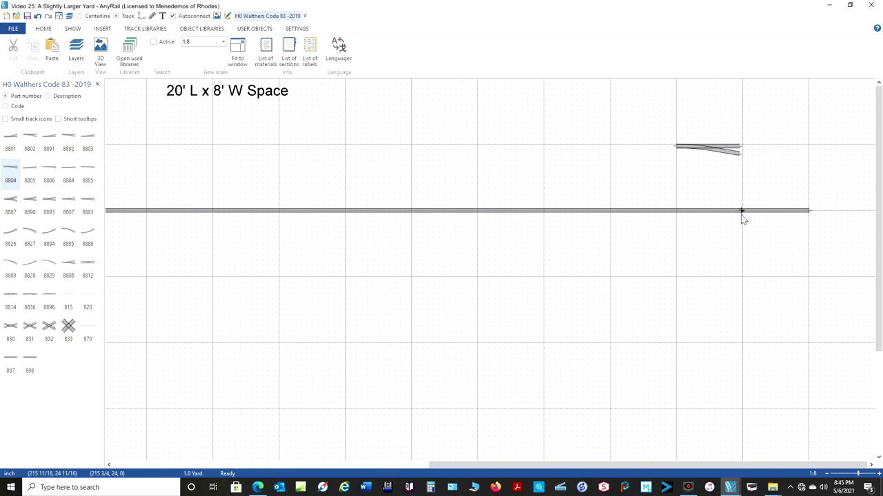
Fit the 8804 turnout into the gap, joining the flex pieces on both sides.
drag(740, 211, 598, 211)
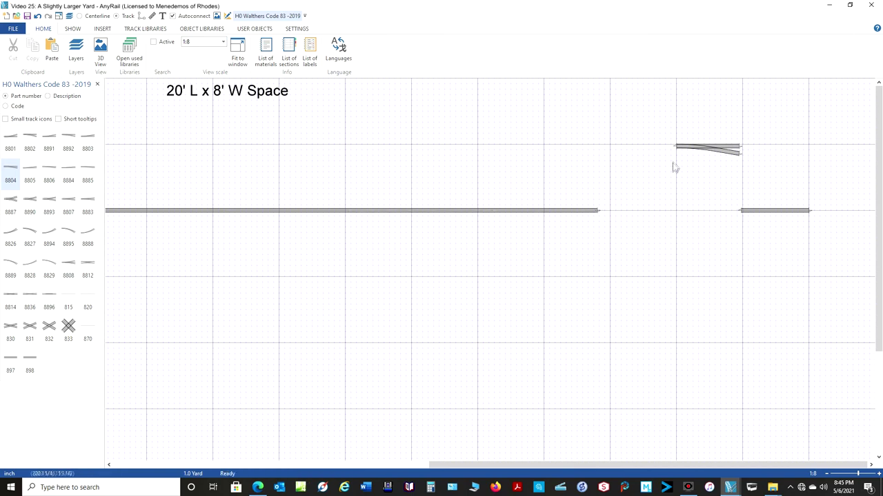
drag(680, 153, 744, 213)
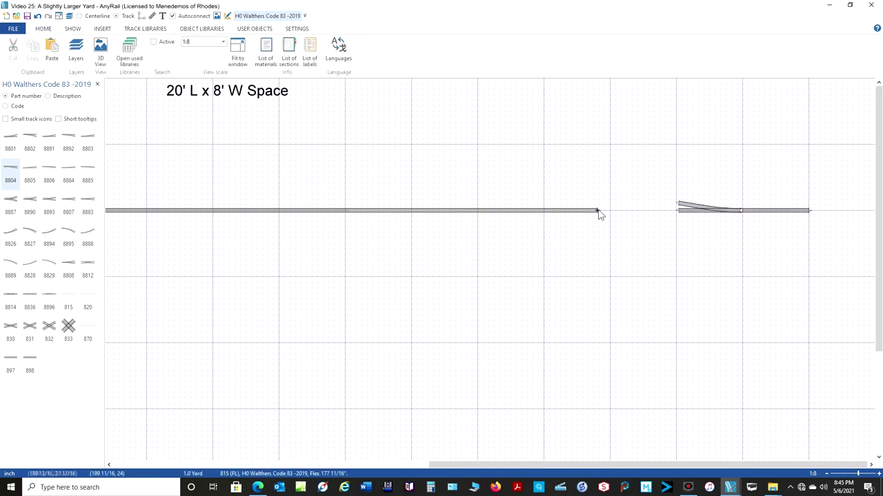
drag(597, 211, 678, 213)
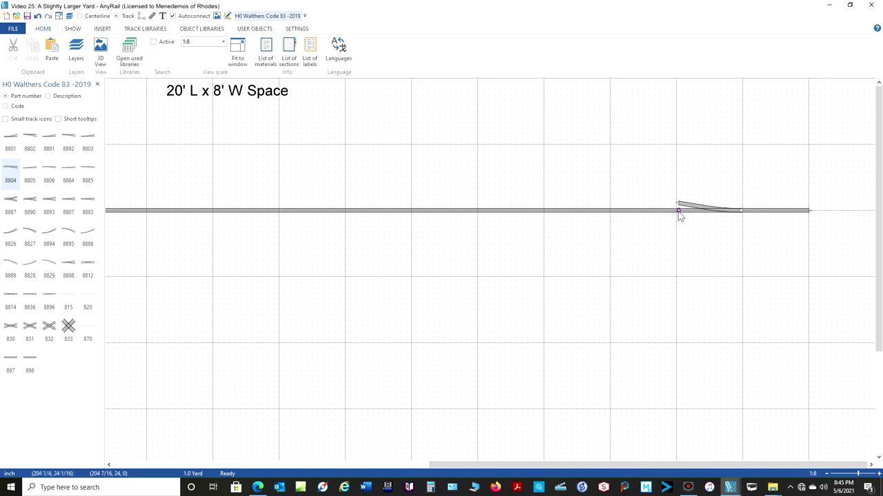
click(678, 211)
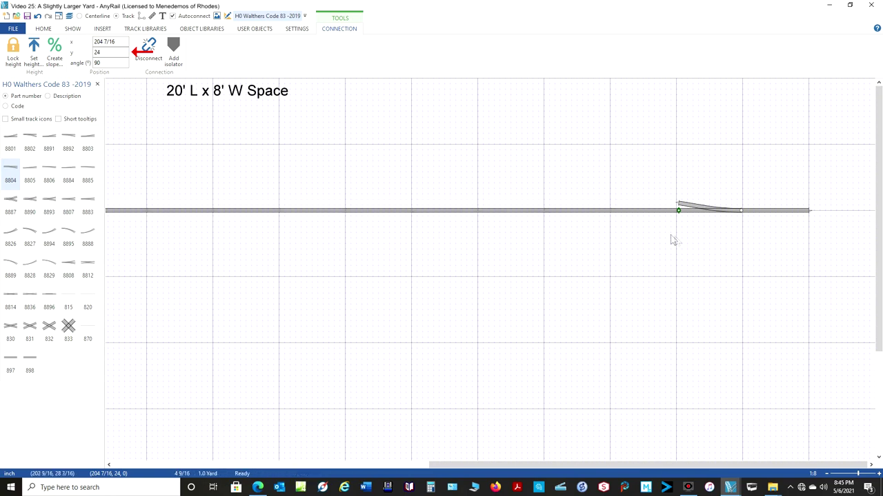
click(742, 211)
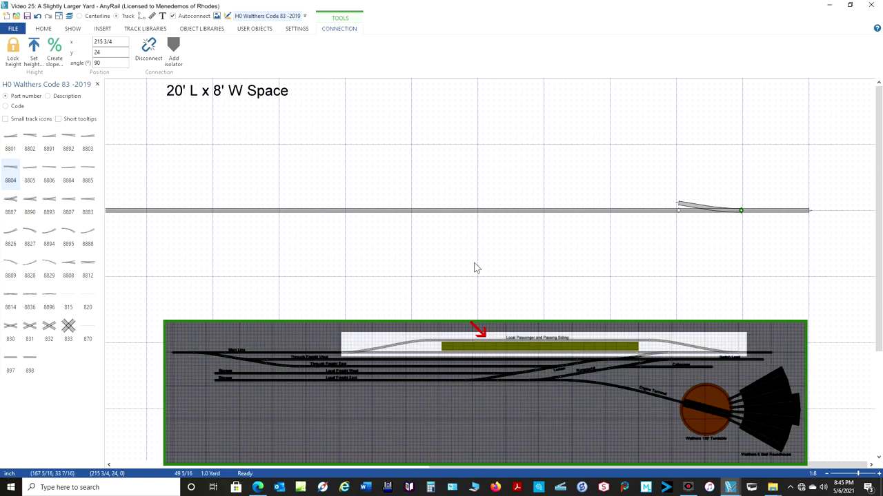
scroll(475, 268, down, 1)
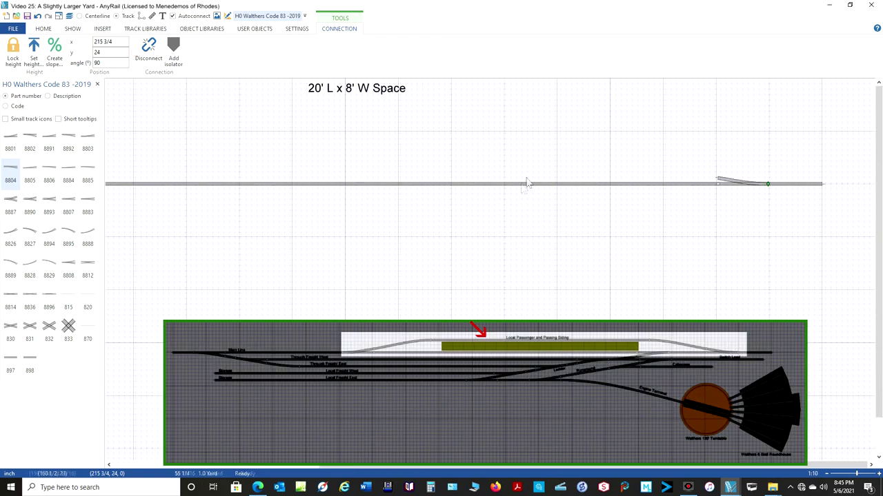
scroll(528, 181, down, 1)
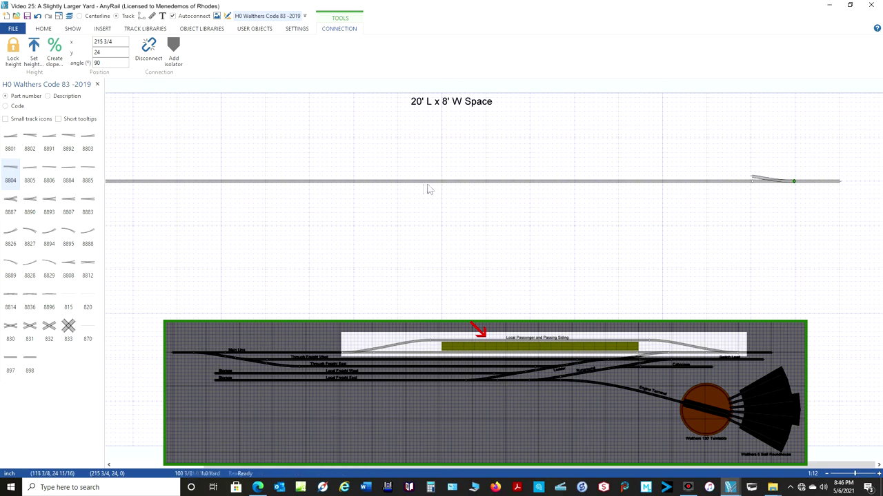
Cut the long main-line flex track into two sections.
click(369, 183)
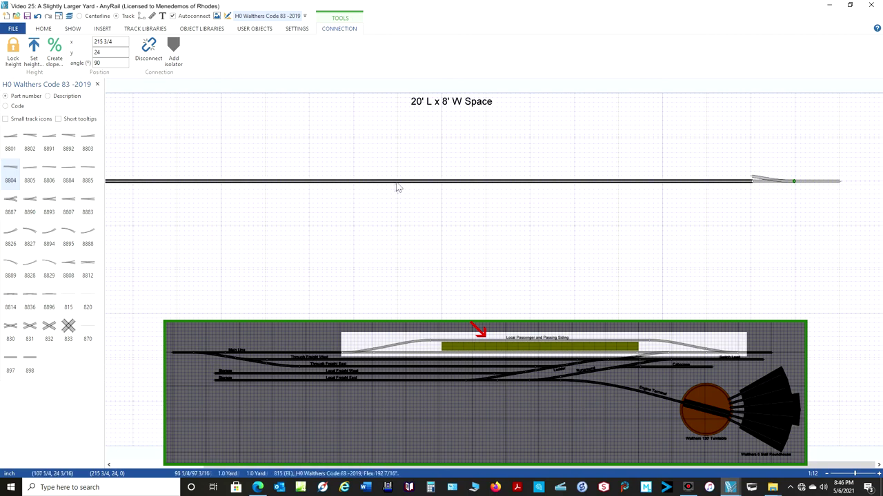
click(425, 184)
right_click(425, 185)
click(448, 288)
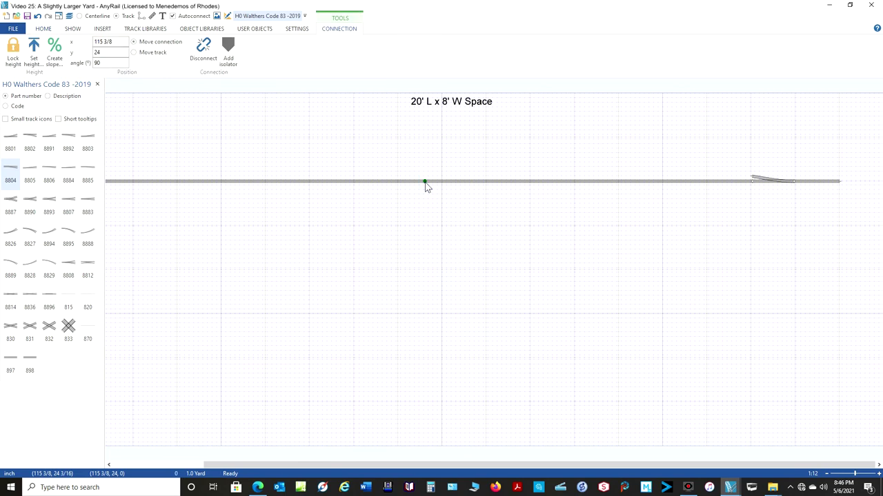
key(Escape)
Add a parallel 815 flex track 4 1/2 above the right section, ending over the turnout.
right_click(517, 183)
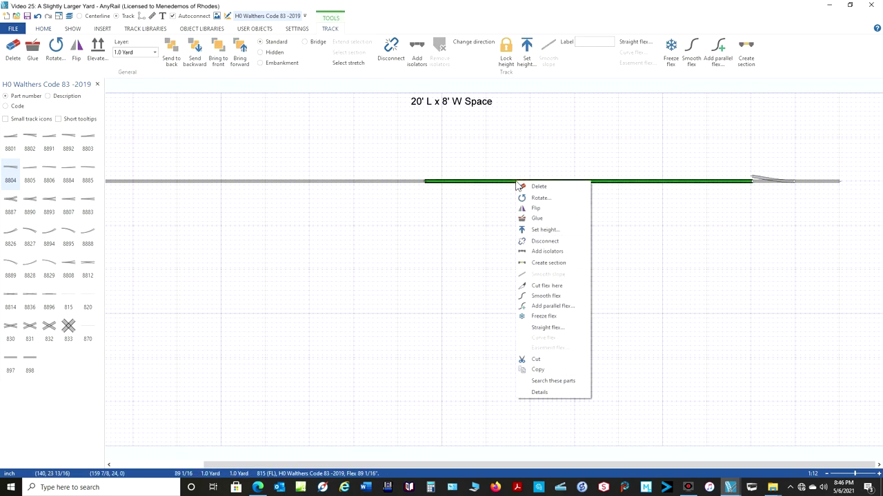
click(540, 308)
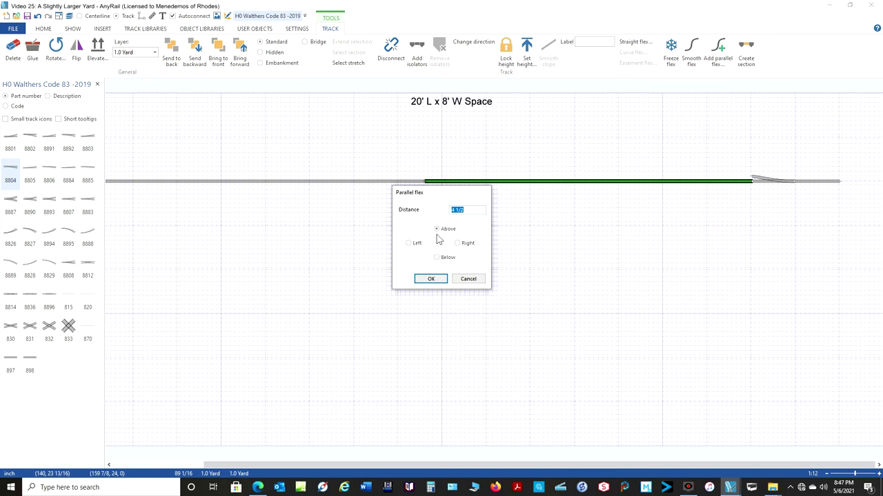
click(431, 278)
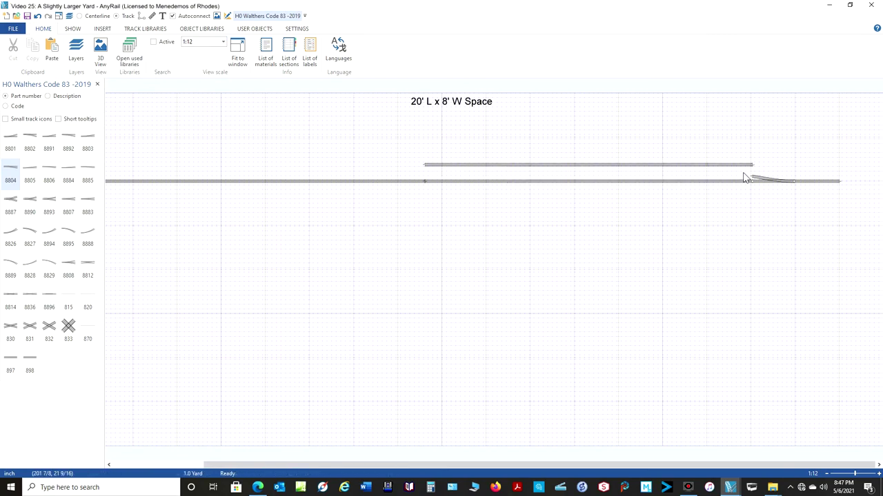
scroll(742, 174, up, 4)
right_drag(755, 253, 578, 302)
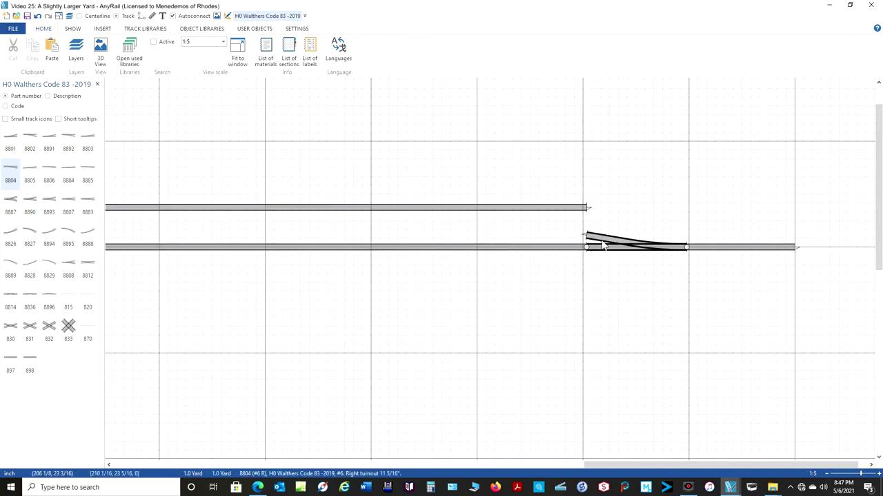
Cut the upper track, bend the cut end onto the turnout's diverging leg, and smooth it.
right_click(398, 209)
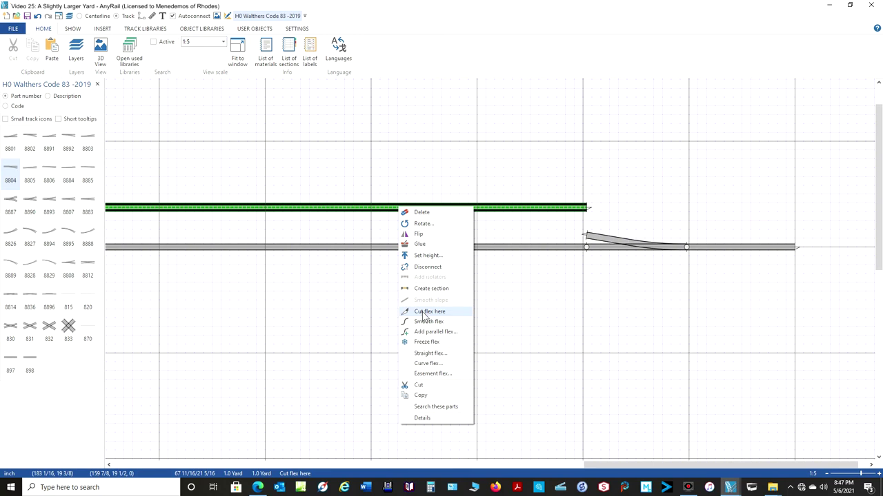
click(422, 312)
drag(586, 207, 586, 235)
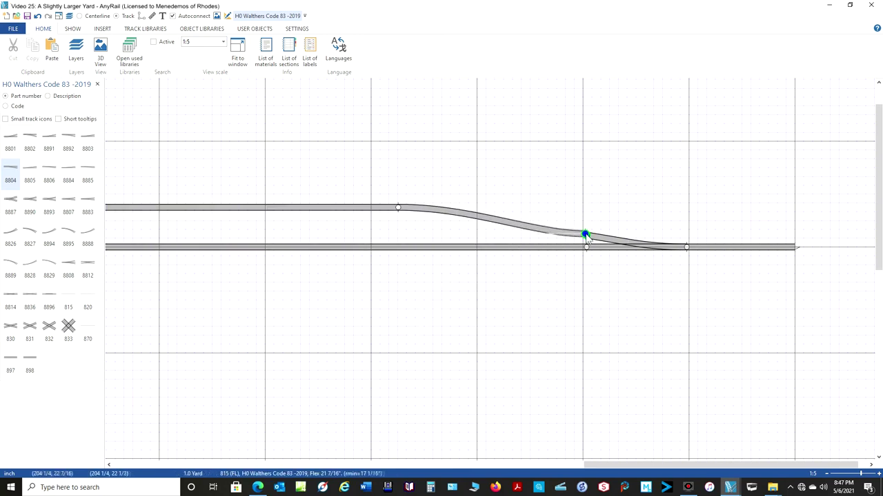
click(518, 222)
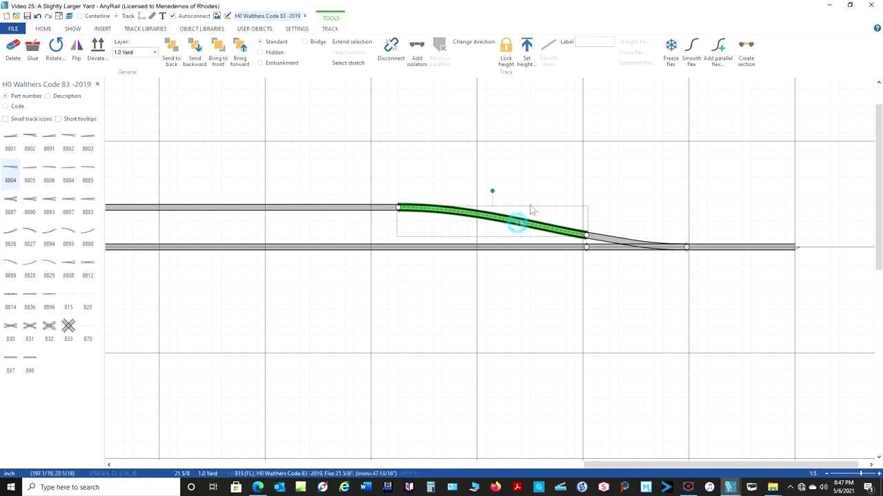
click(690, 58)
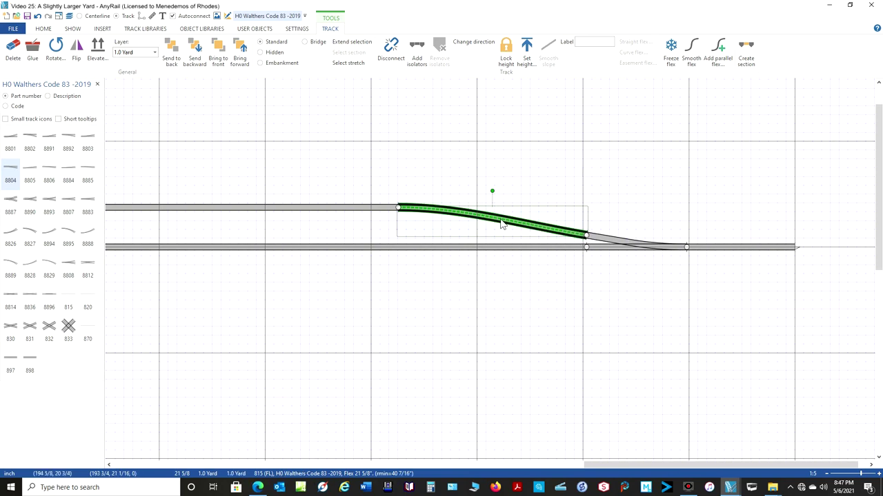
Move the curve's left joint to x 180 and smooth the curve again.
click(398, 207)
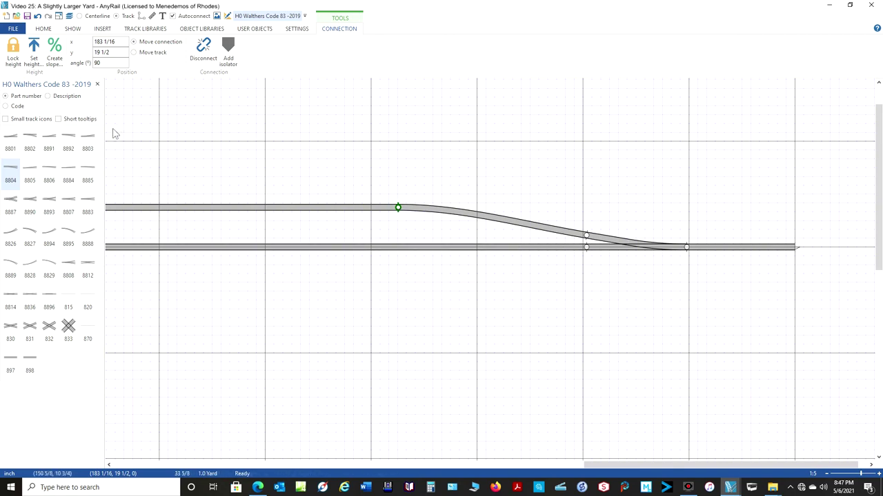
click(121, 41)
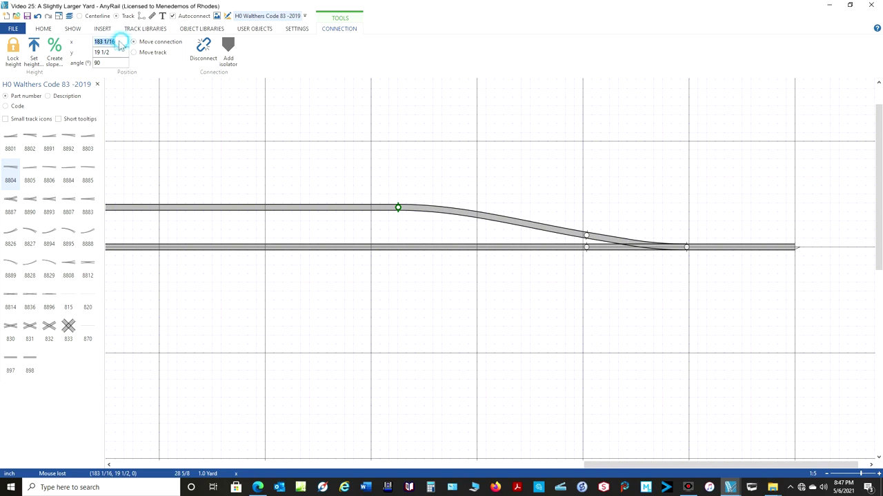
text(180)
key(Return)
click(443, 213)
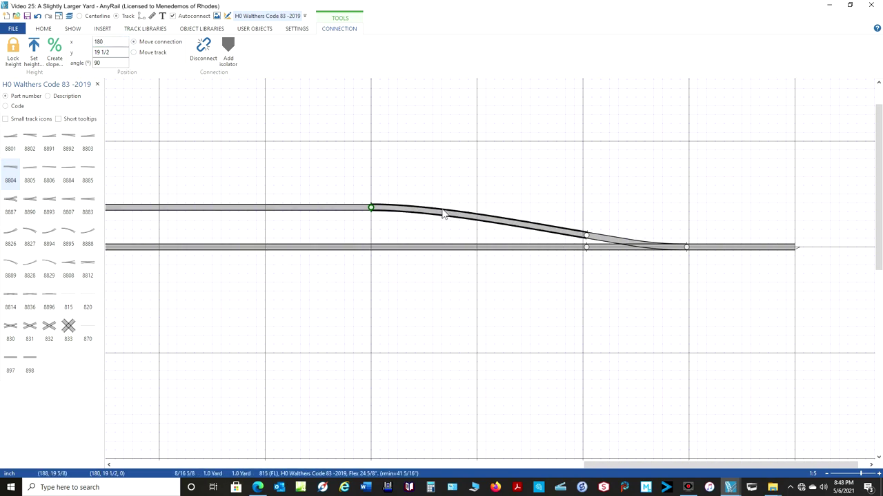
click(691, 50)
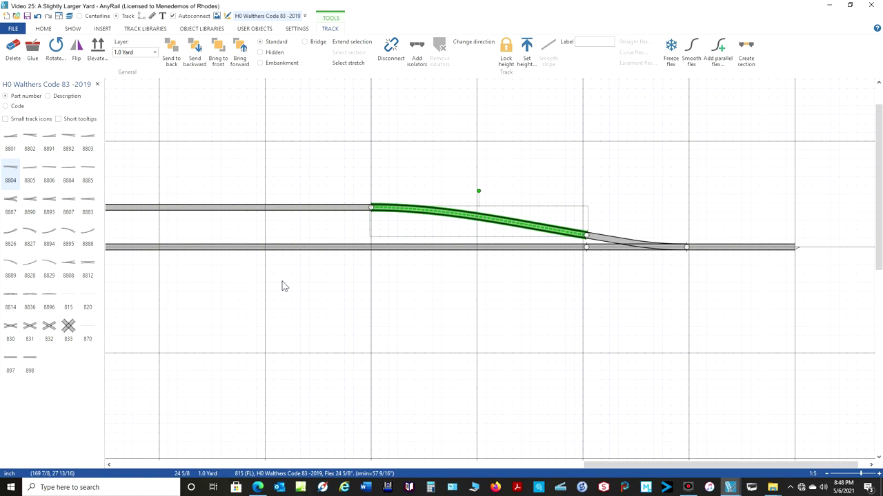
Shorten the upper straight track from its left end and select the curve with the turnout.
scroll(282, 286, down, 3)
right_drag(303, 280, 388, 297)
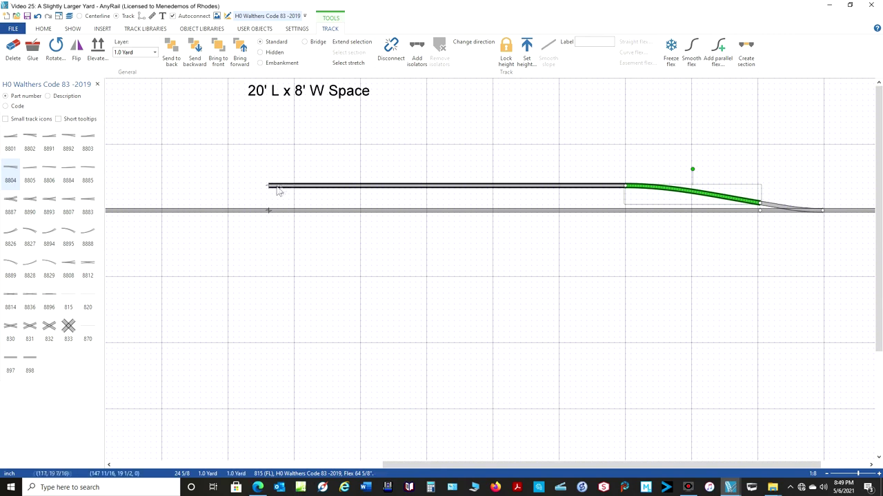
drag(269, 186, 293, 187)
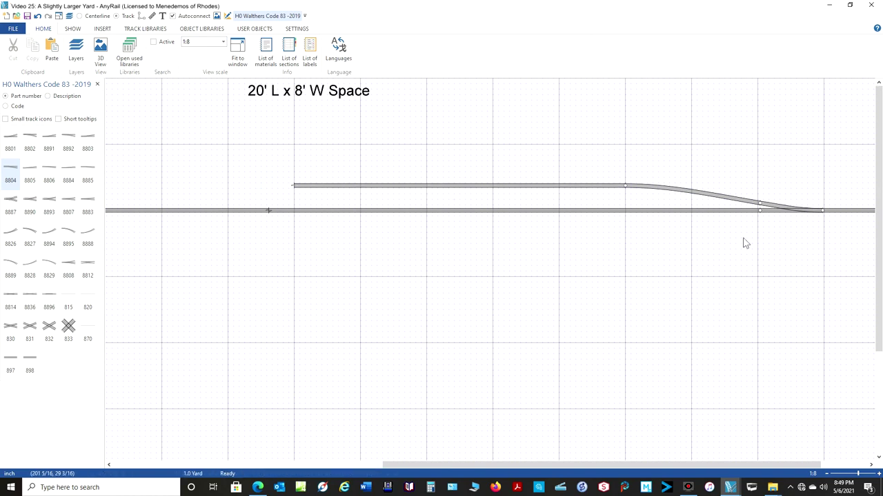
click(676, 192)
ctrl+click(790, 209)
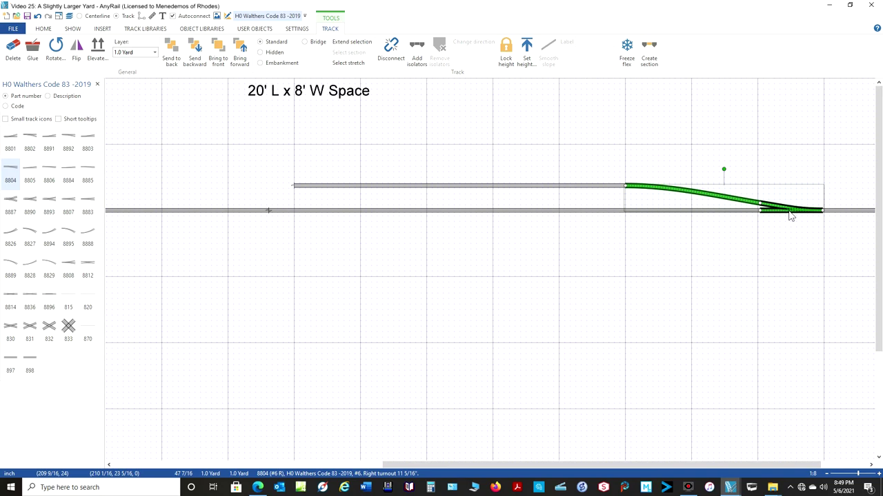
right_drag(333, 295, 607, 318)
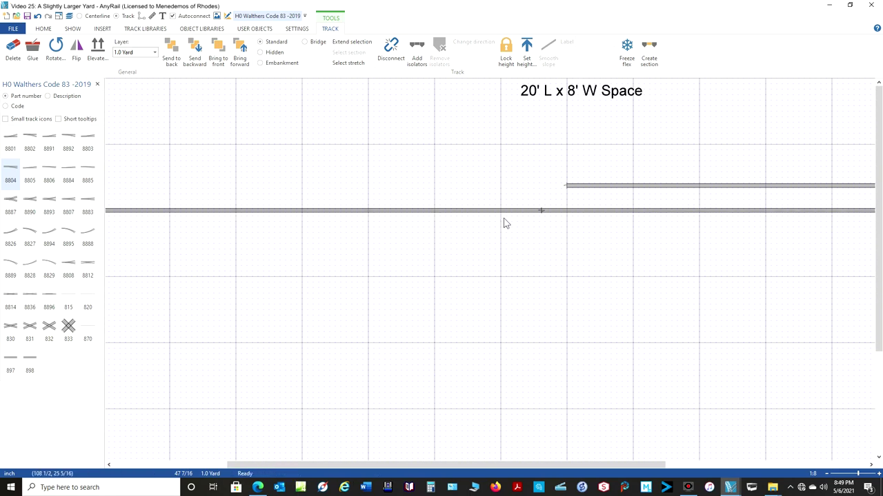
Zoom in on the lower tracks' joint, test-dragging its endpoint and restoring it unchanged.
click(542, 211)
mouse_move(542, 211)
mouse_down()
mouse_move(322, 215)
mouse_move(542, 216)
mouse_up()
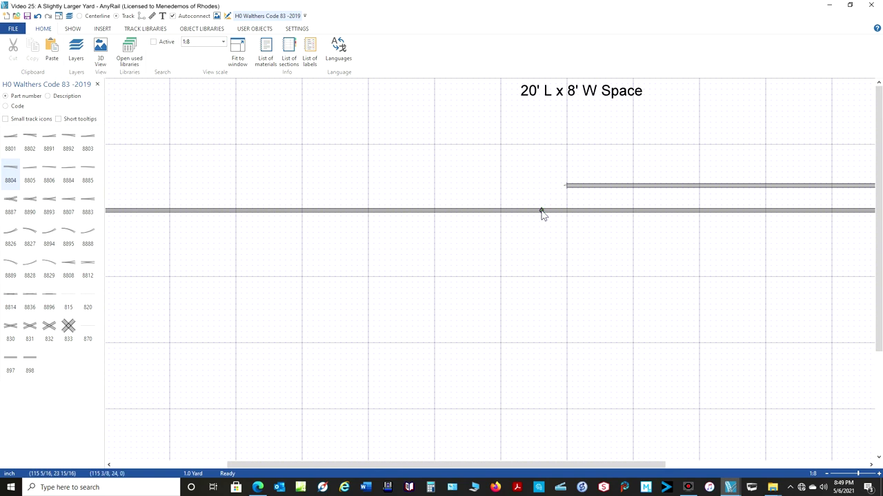
click(542, 213)
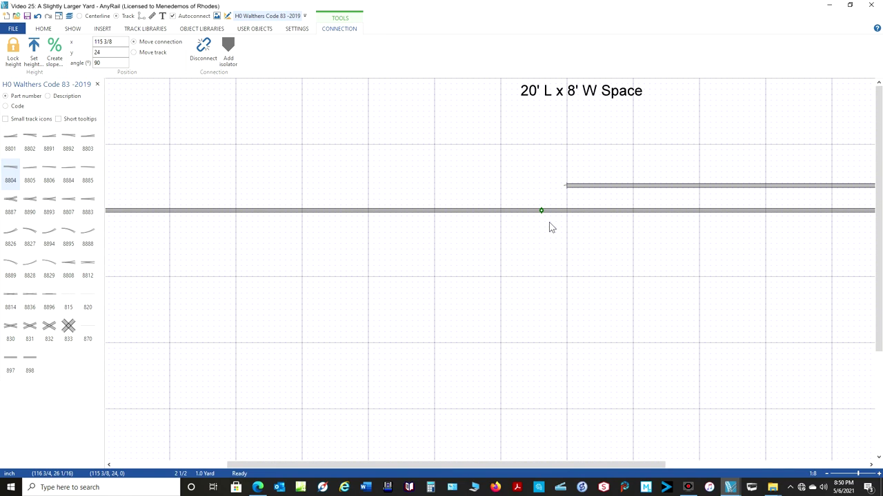
click(545, 223)
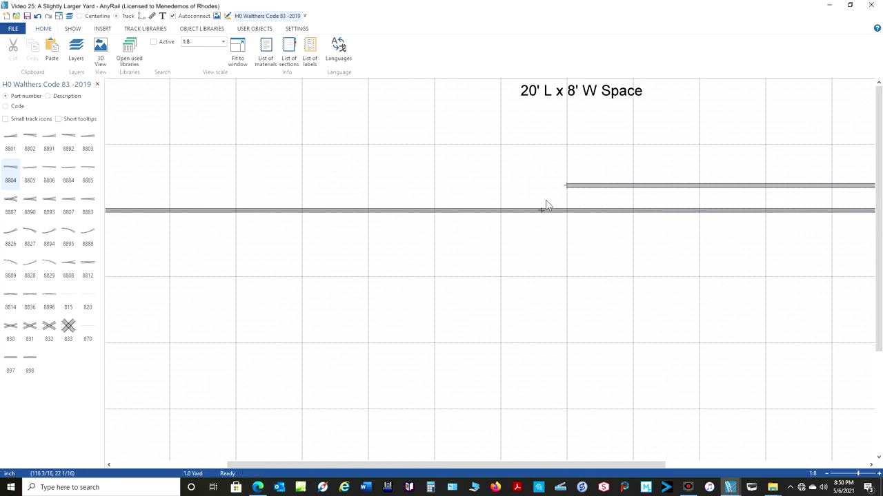
scroll(544, 211, up, 3)
scroll(545, 209, up, 1)
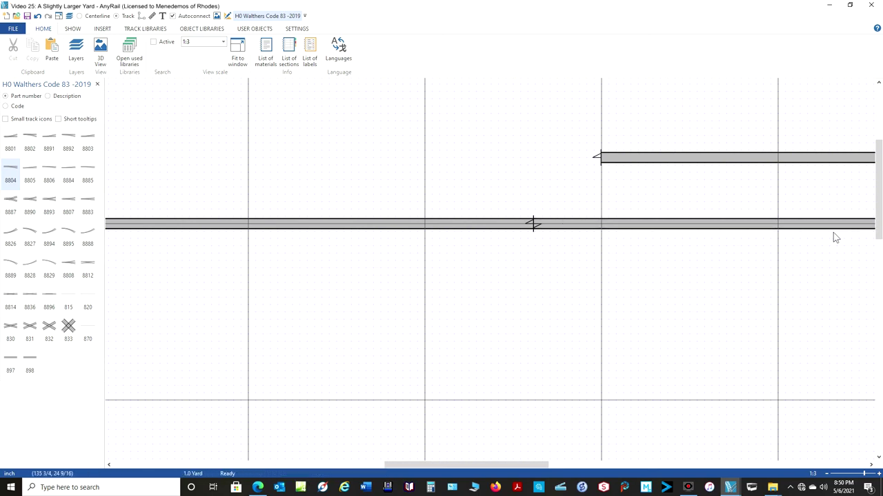
click(532, 224)
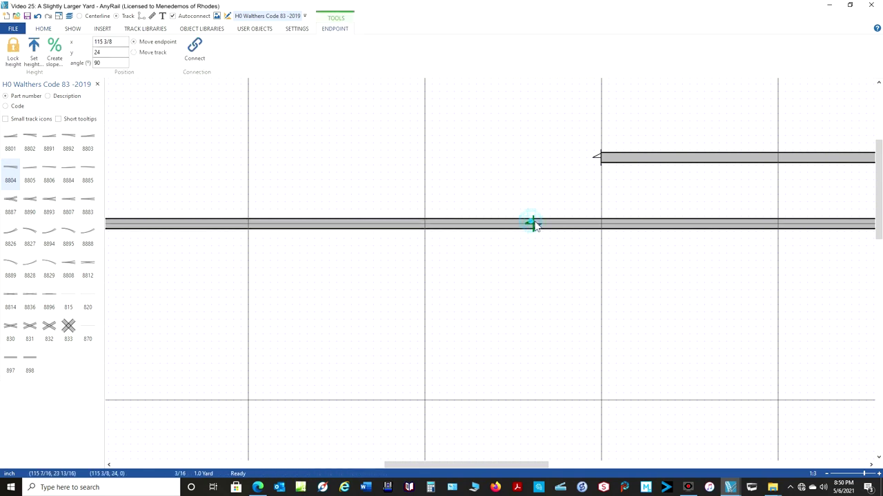
key(Escape)
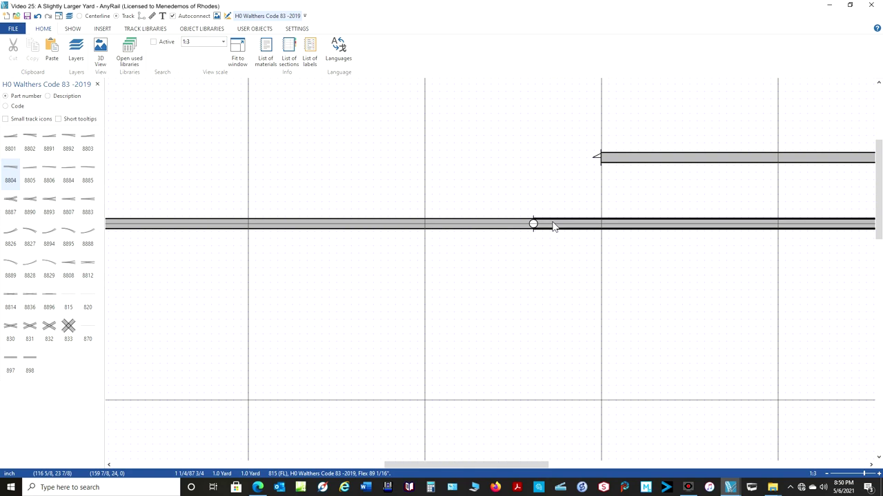
click(532, 224)
key(Escape)
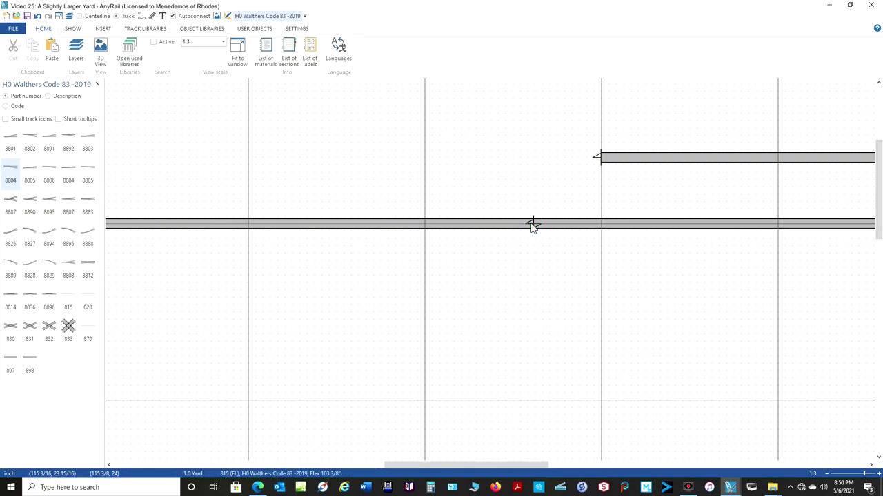
mouse_move(532, 227)
mouse_down()
mouse_move(288, 241)
mouse_move(358, 229)
mouse_move(537, 240)
mouse_move(532, 227)
mouse_up()
key(Escape)
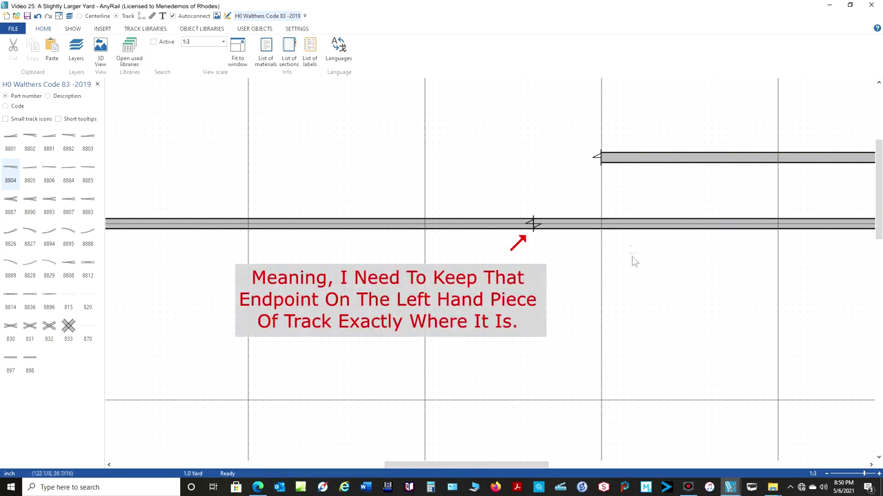
Cut the lower right flex track and delete the short piece beside the joint.
click(625, 226)
right_click(624, 226)
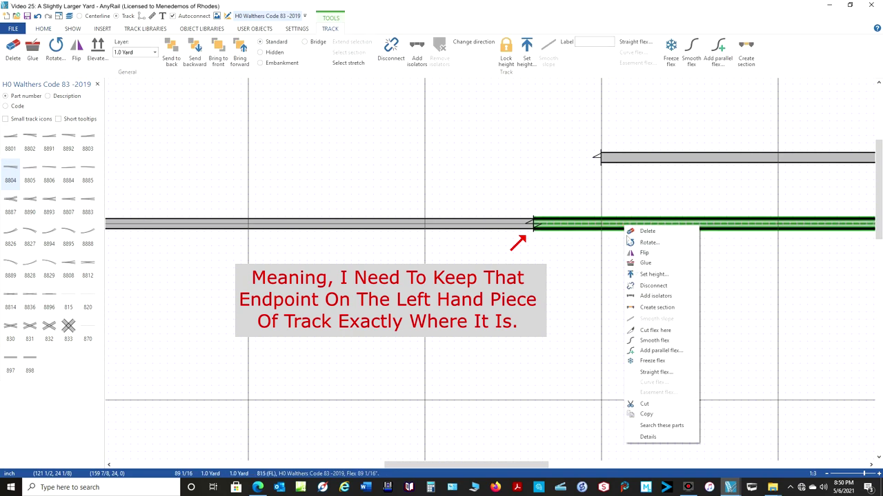
click(644, 330)
click(588, 231)
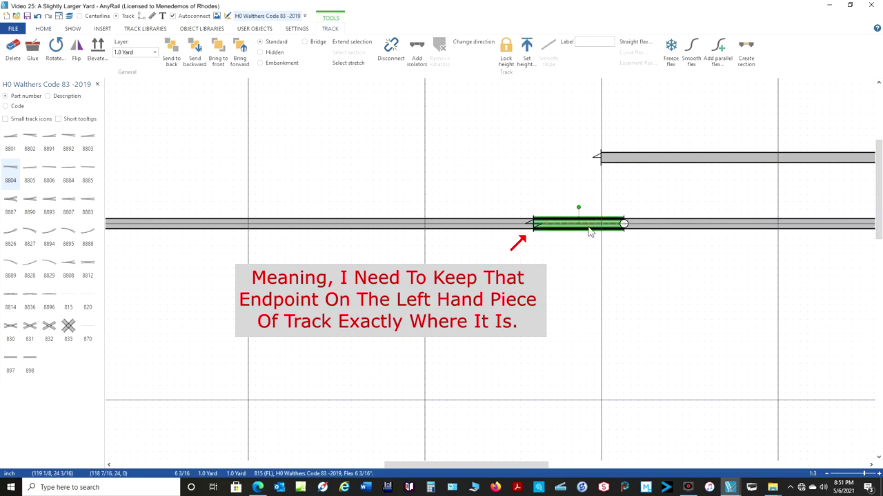
key(Delete)
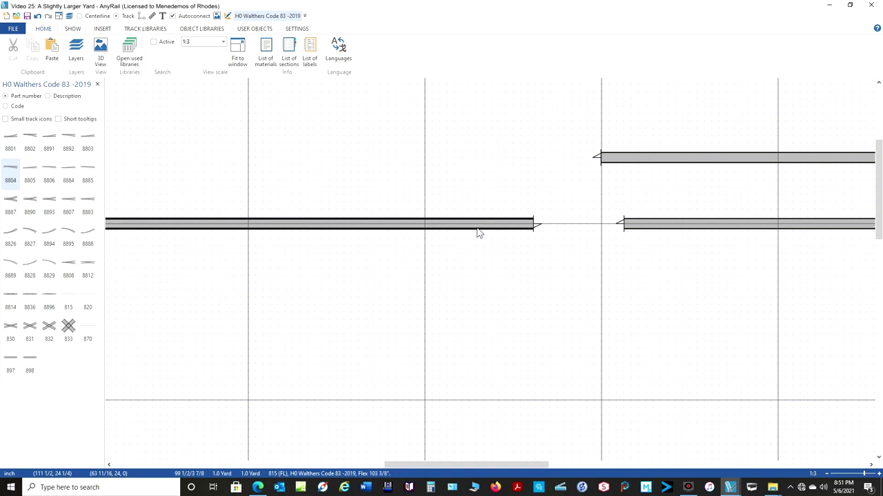
Shorten the lower left track and paste a mirrored curve-and-turnout crossover beside the lower track.
scroll(478, 233, down, 5)
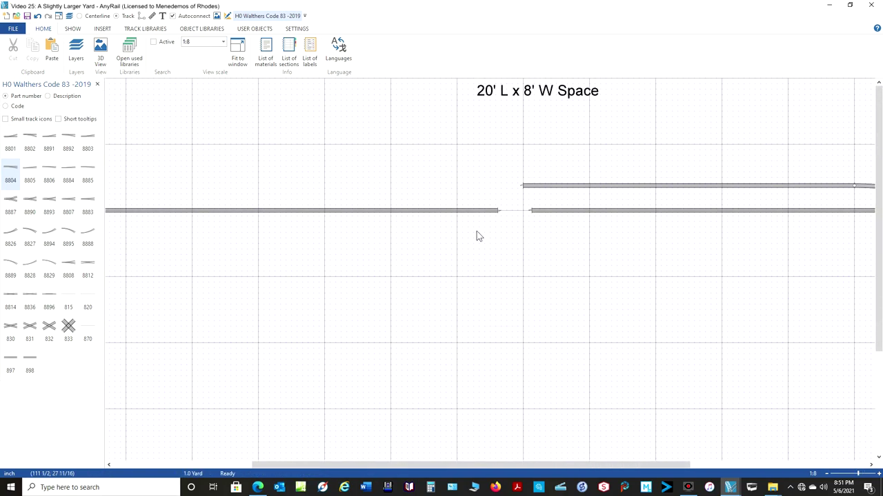
drag(498, 214, 280, 217)
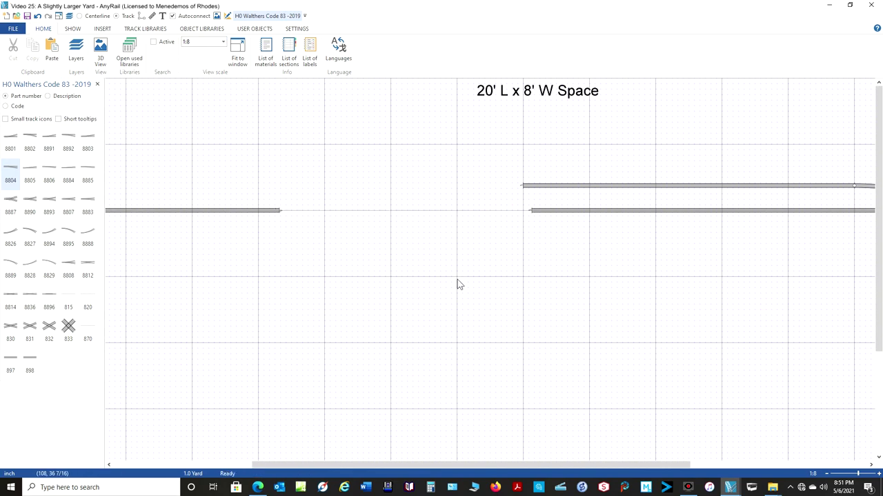
key(ctrl+v)
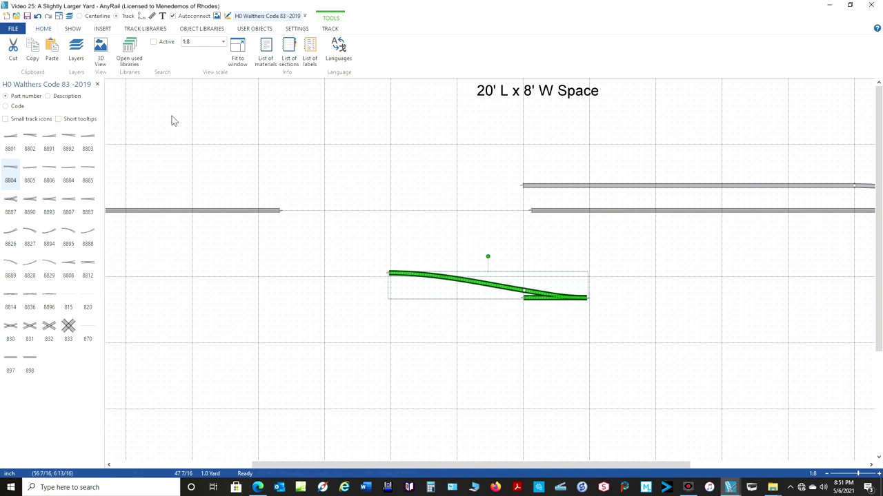
click(446, 256)
click(451, 284)
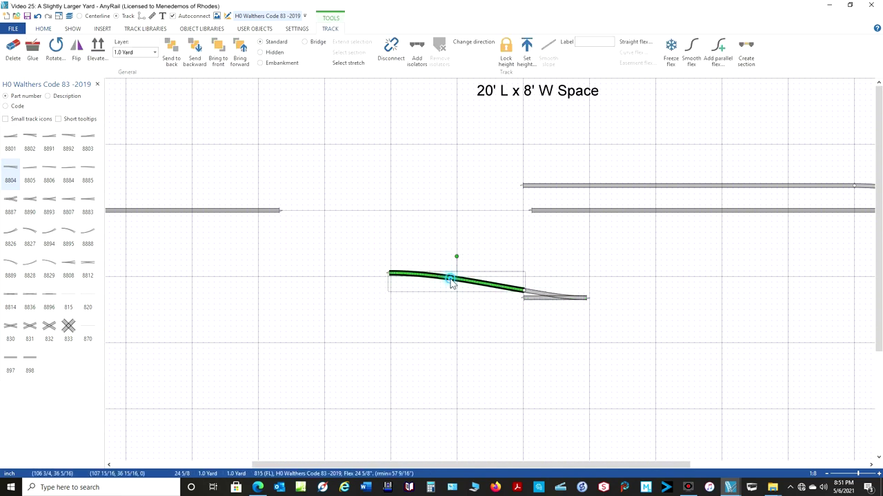
click(76, 54)
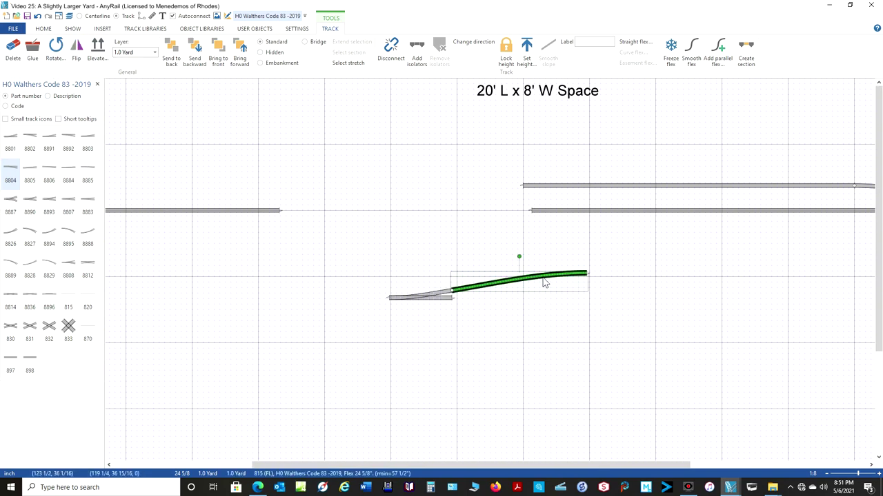
drag(544, 278, 481, 195)
key(Escape)
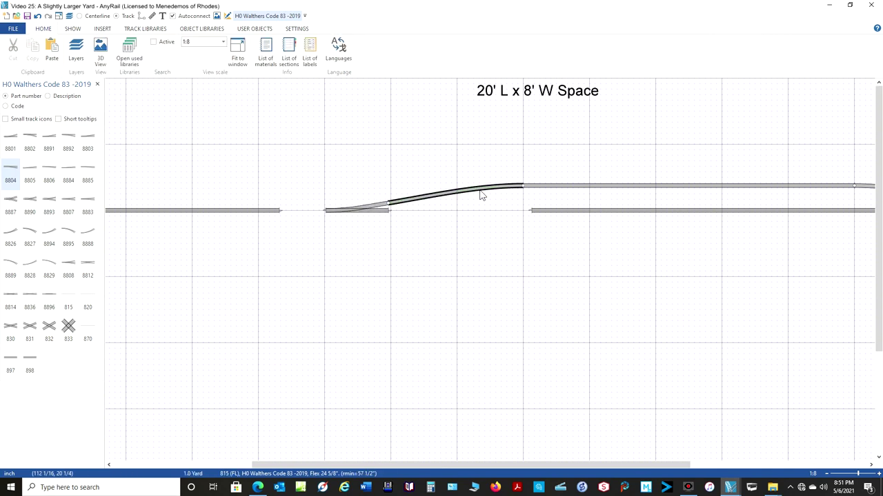
Join the lower right and left straight tracks to the turnout, then fit the layout to the window.
drag(531, 215, 391, 215)
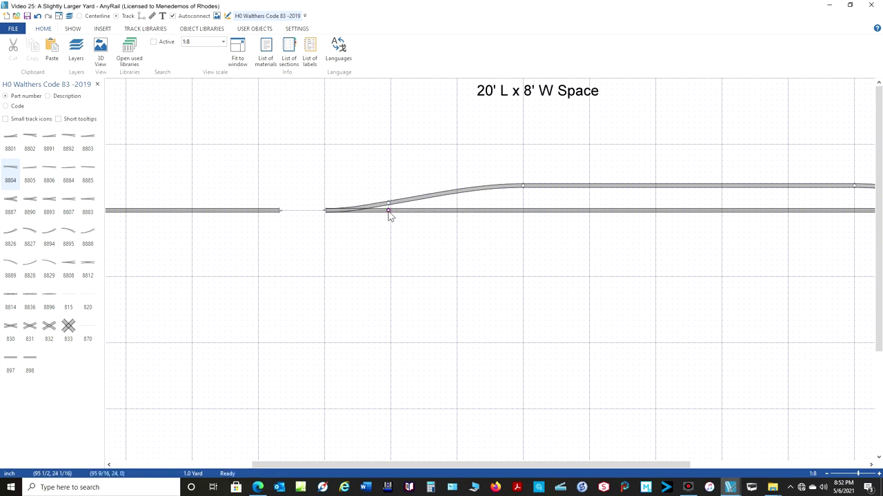
click(388, 212)
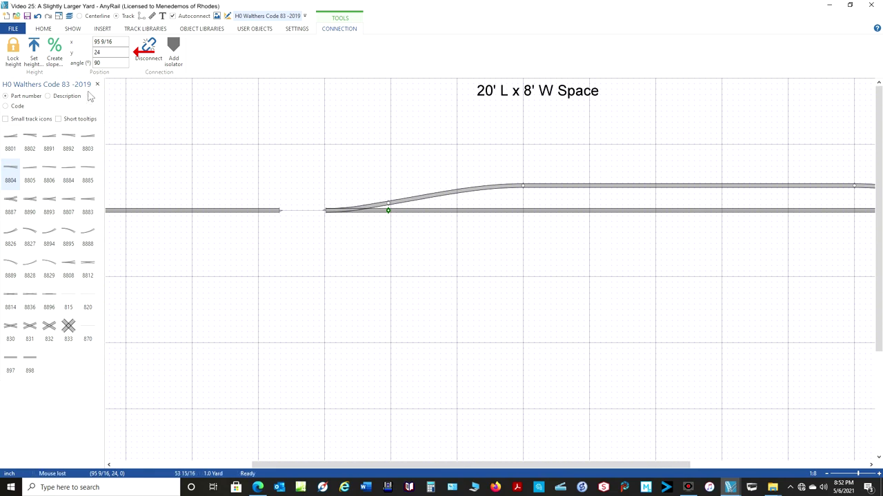
drag(279, 214, 328, 217)
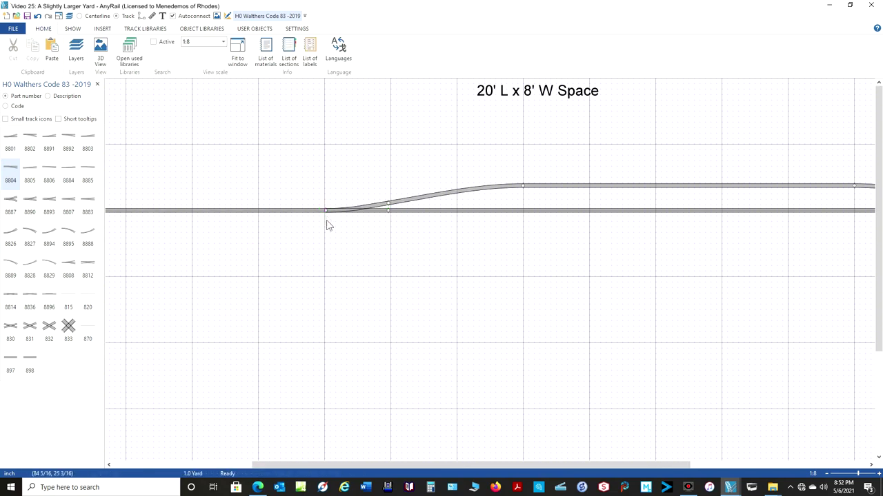
click(60, 17)
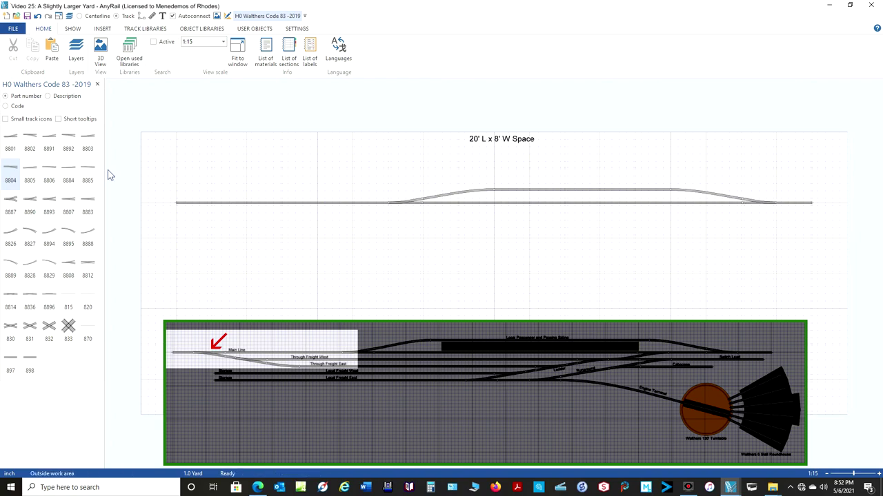
Zoom in to 1:6 and pan to the main line's left end by the siding turnout.
scroll(169, 202, up, 3)
right_drag(177, 200, 243, 249)
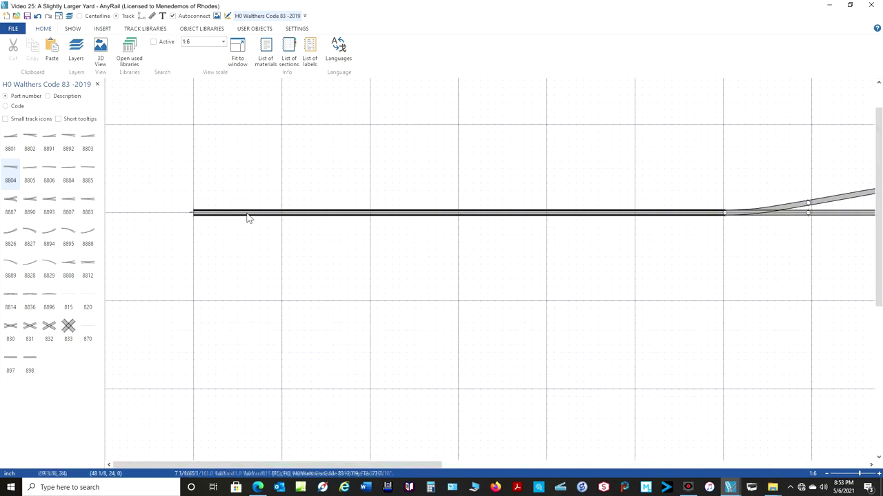
Cut the main-line flex near its left end and delete the short cut-off piece.
right_click(249, 218)
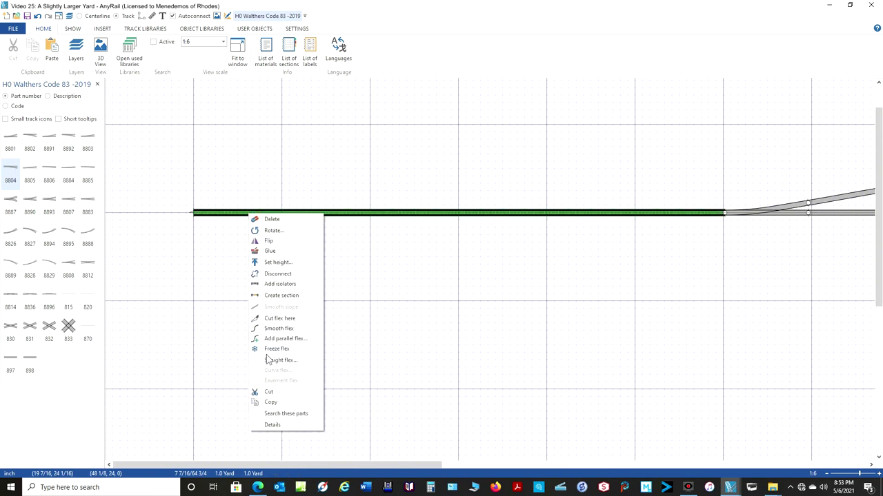
click(276, 318)
click(309, 212)
click(296, 213)
key(Delete)
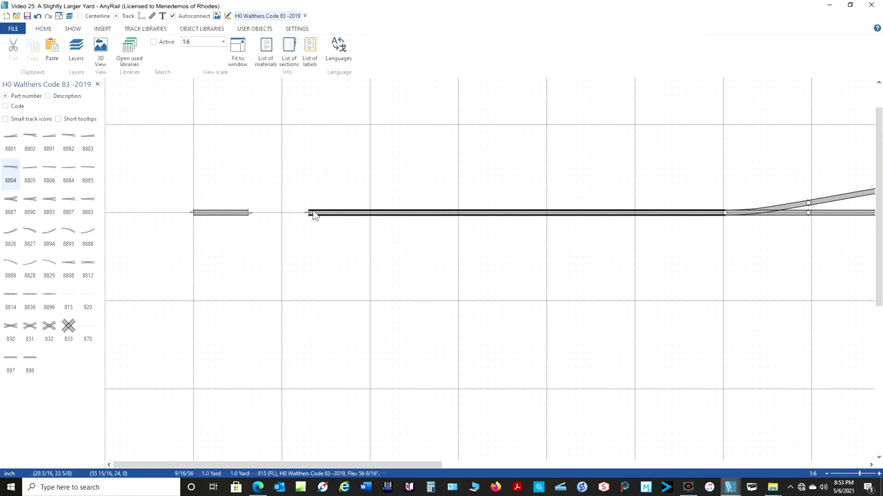
Open a gap, place a Walthers 8804 turnout there diverging downward, and join the long track to it.
click(311, 213)
drag(307, 214, 377, 213)
click(10, 172)
drag(351, 215, 331, 213)
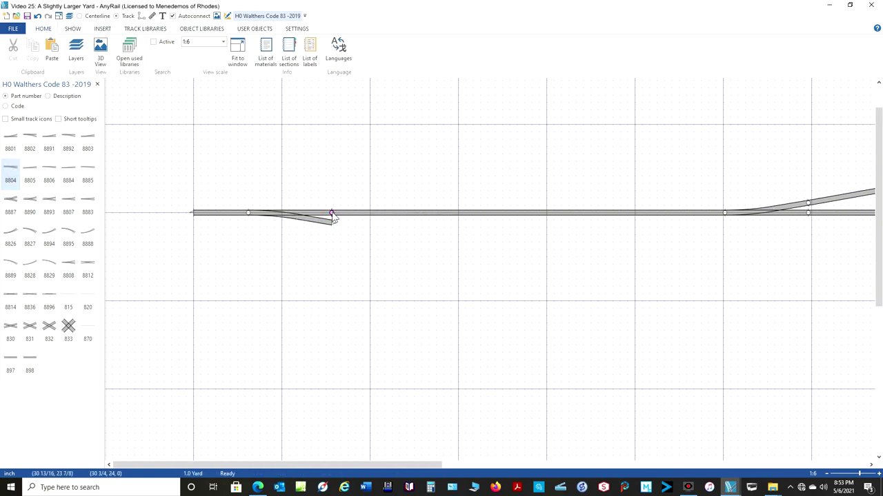
click(332, 214)
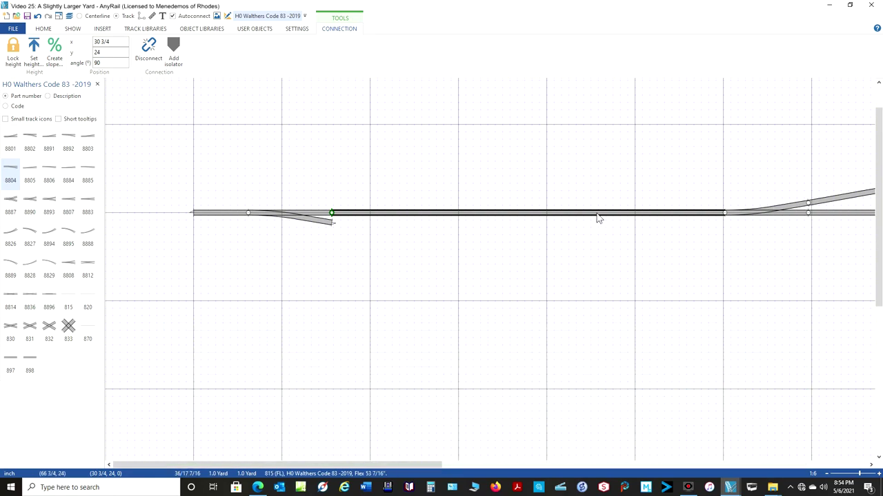
Add an 815 parallel flex 2.5" below the main line, trimmed from its left end to 31 1/16".
right_click(597, 218)
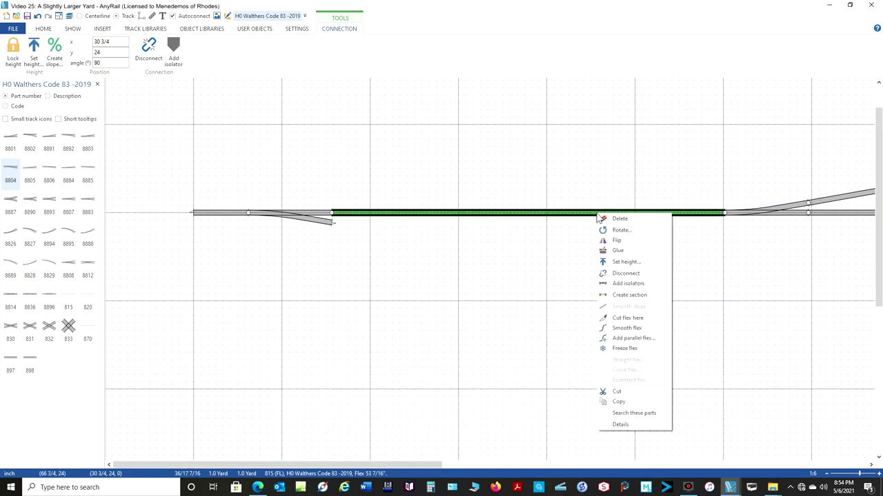
click(624, 338)
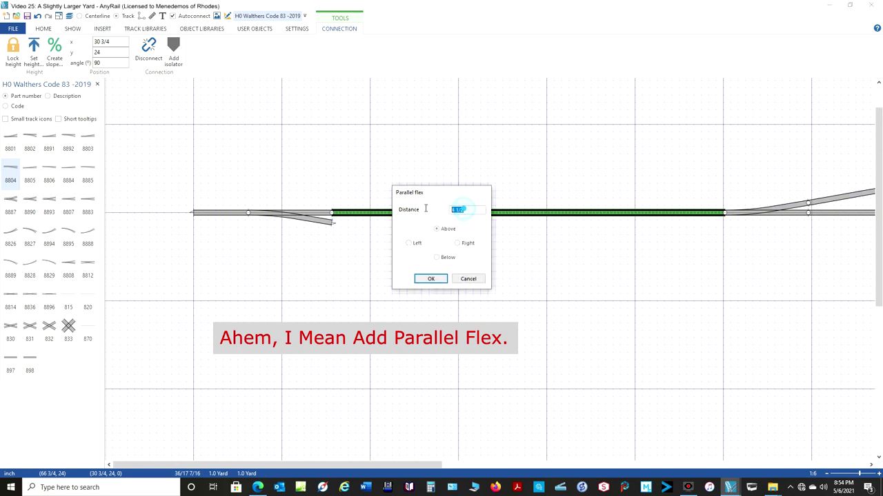
text(2.5)
click(437, 258)
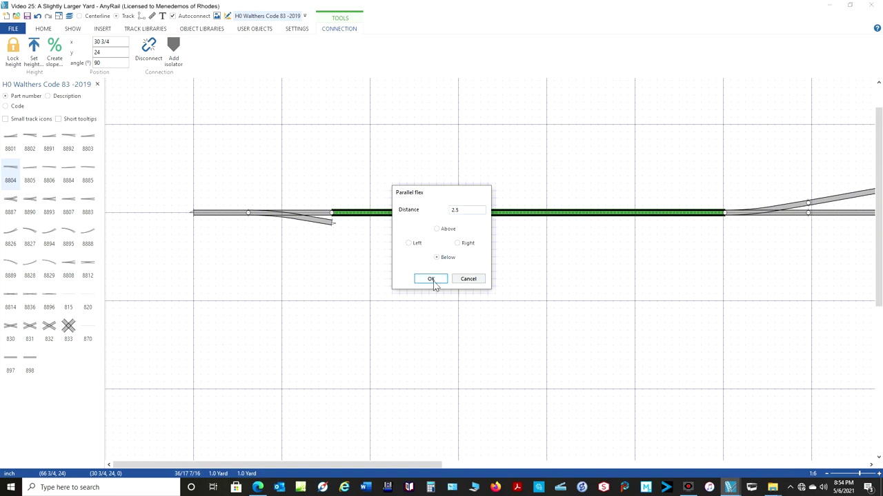
click(430, 278)
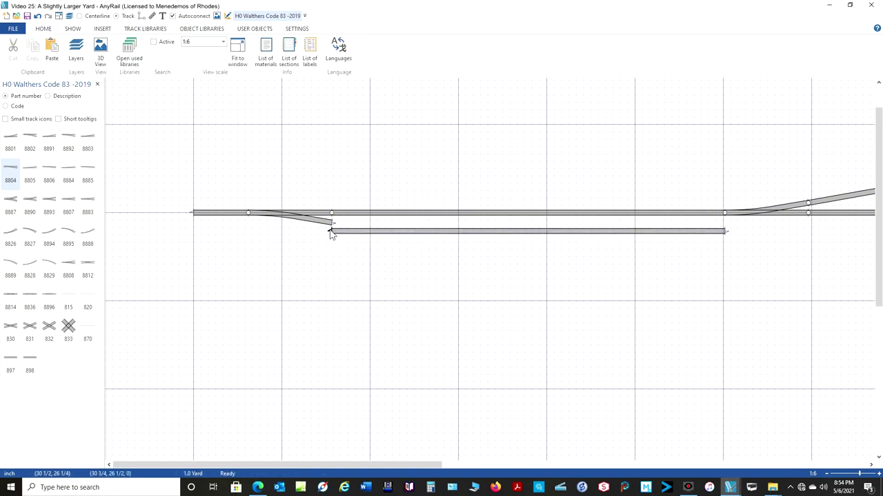
click(331, 233)
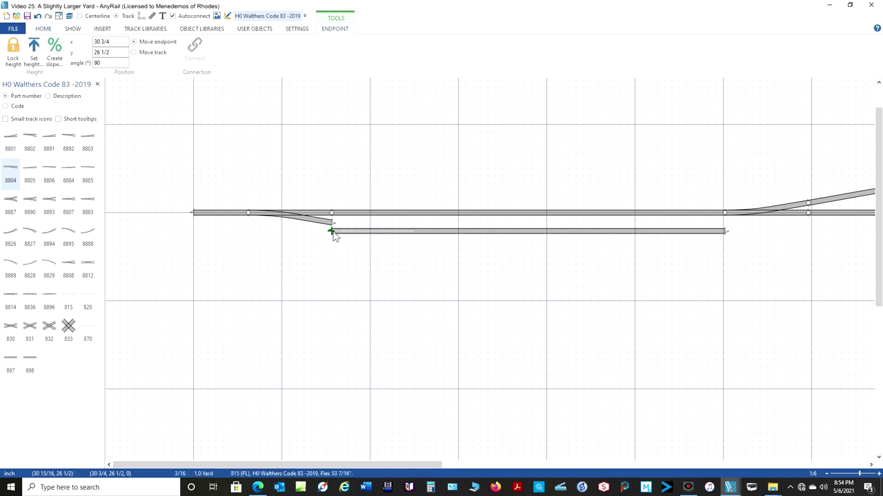
drag(333, 233, 514, 240)
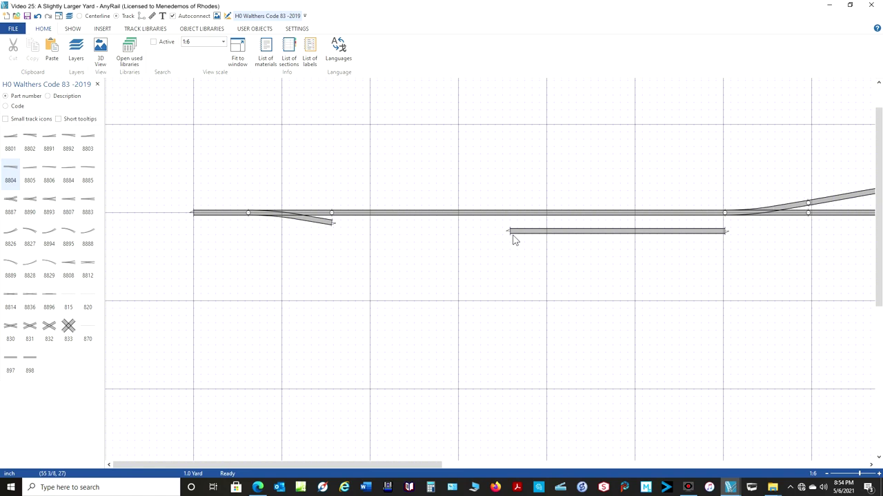
Place an 8803 #6 left turnout below the parallel track and a 39" 815 flex above the main line.
click(85, 138)
drag(356, 223, 457, 277)
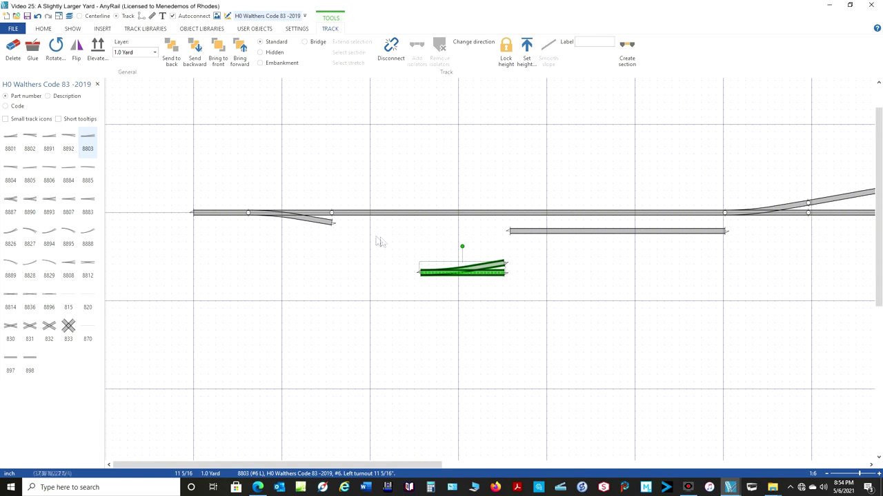
click(68, 297)
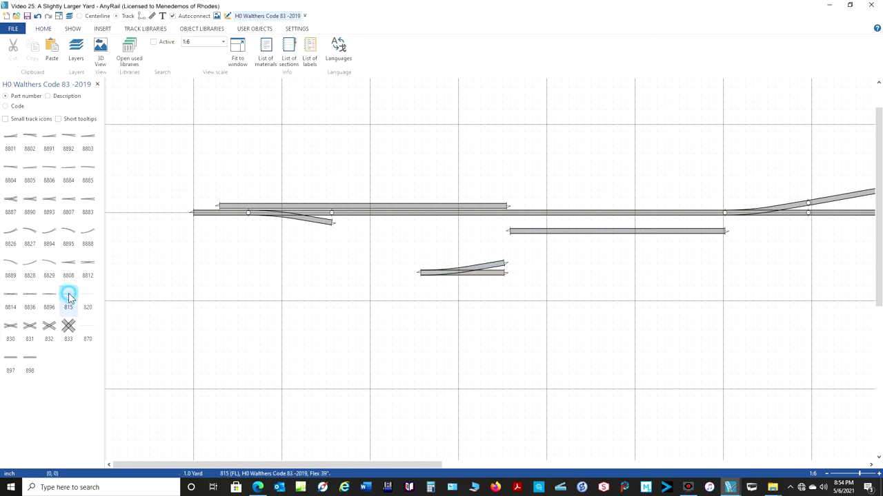
click(355, 203)
drag(354, 201, 484, 127)
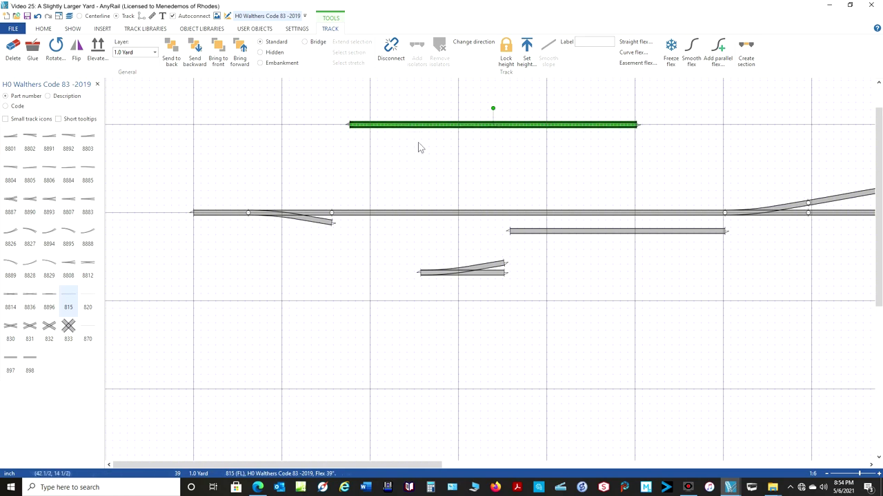
Cut a piece off the top flex, set it to 3.75" straight, and snap it to the turnout's diverging leg.
right_click(386, 125)
click(412, 231)
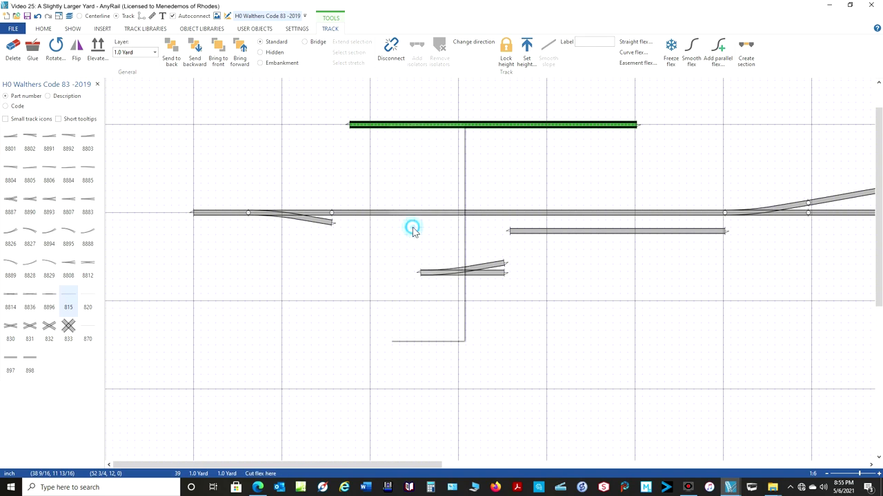
click(388, 125)
click(389, 125)
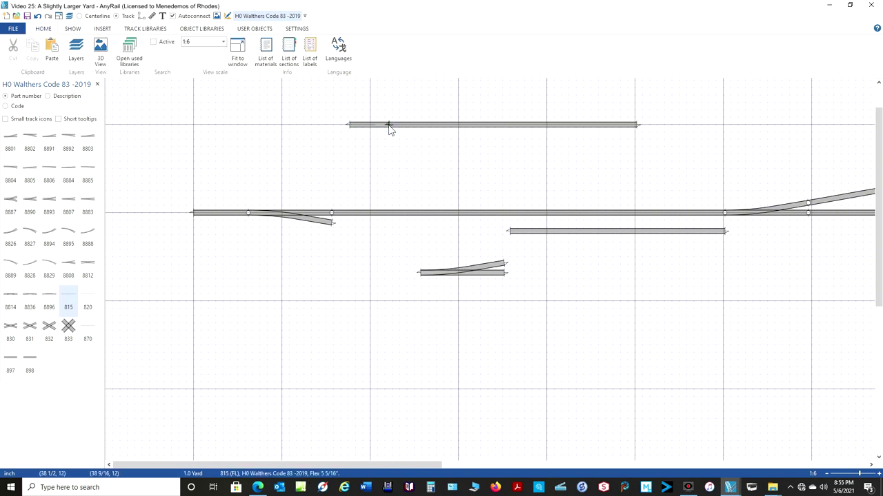
drag(373, 127, 398, 160)
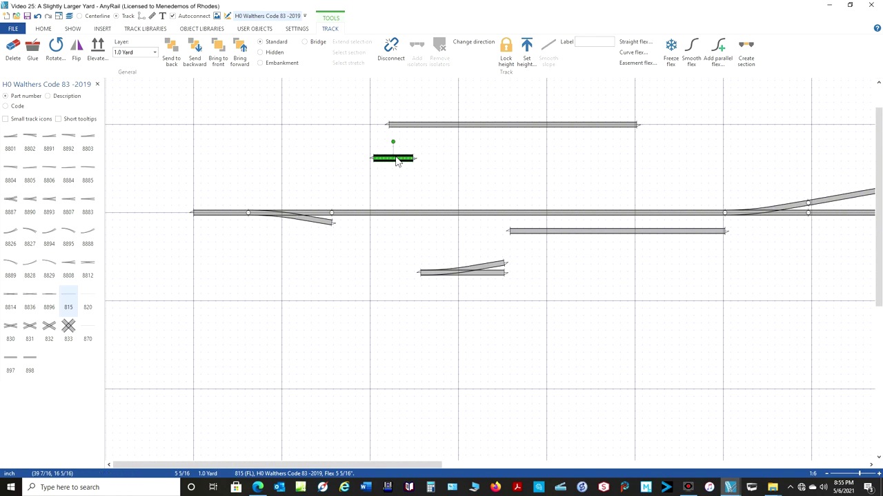
click(633, 42)
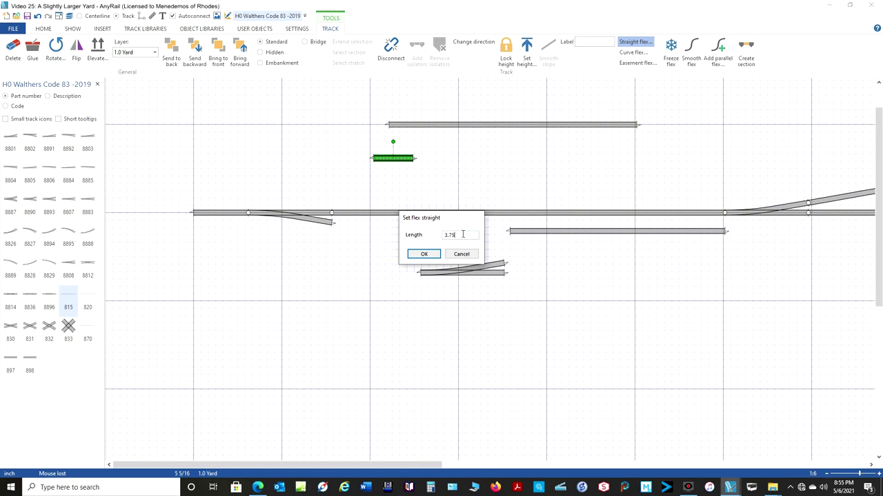
key(Return)
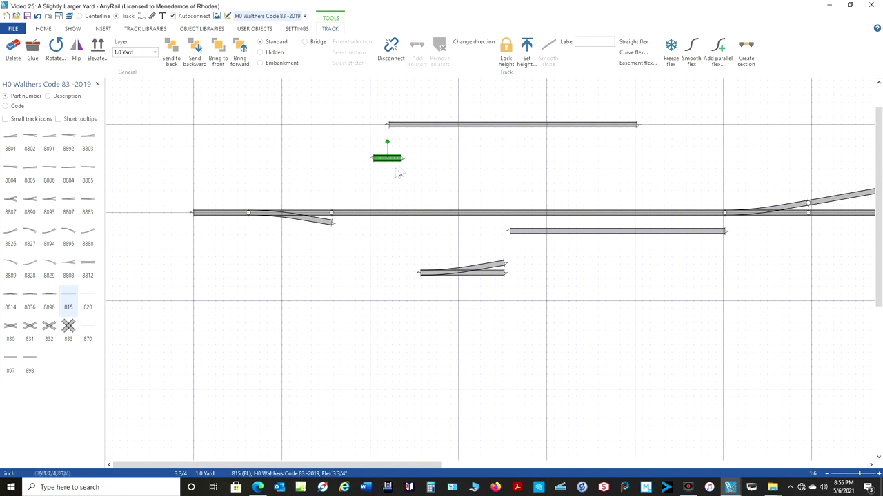
drag(385, 167, 348, 229)
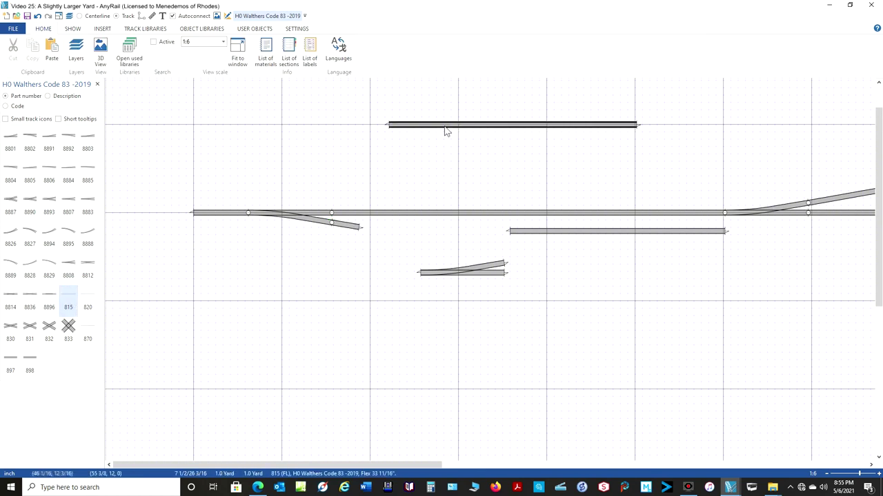
Extend the top flex left, attach the 8803 to the angled leg, and stretch the lower track to 38 5/16".
drag(388, 125, 247, 133)
drag(437, 281, 378, 237)
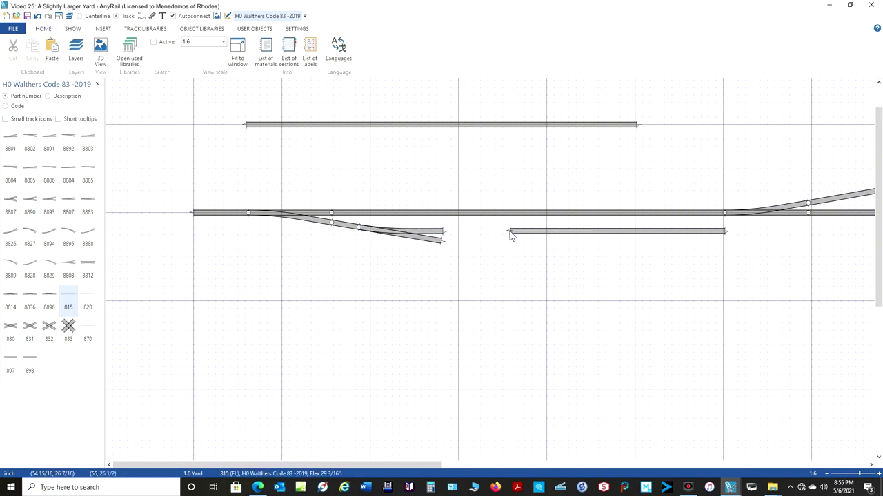
drag(509, 231, 443, 232)
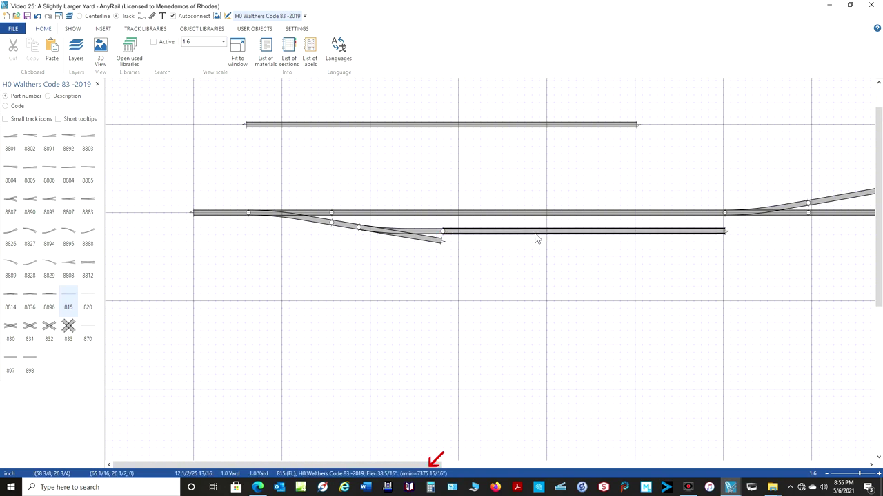
click(442, 232)
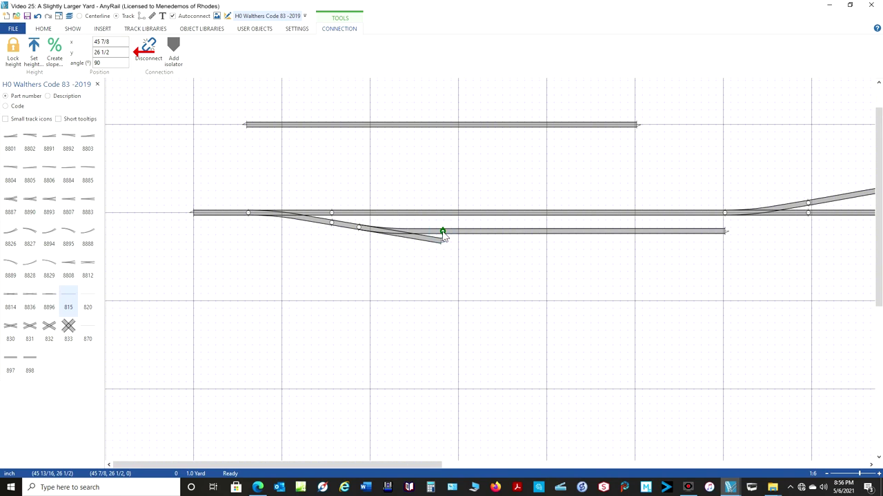
click(725, 232)
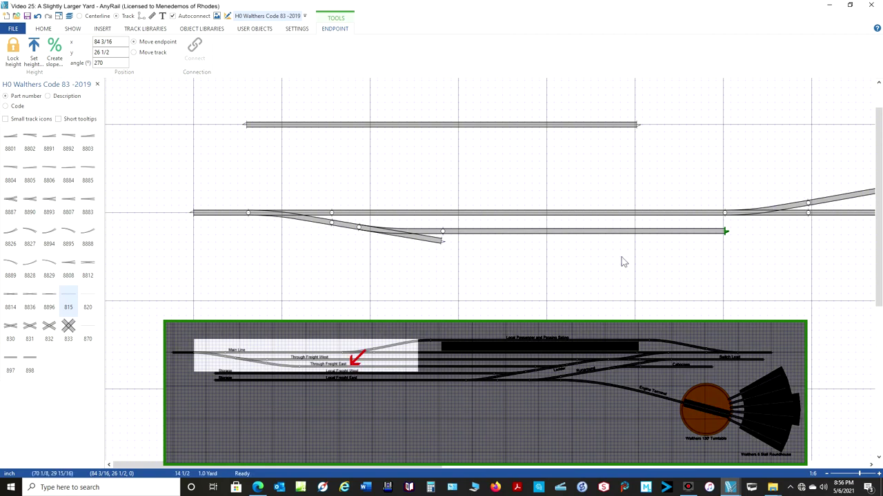
Add another parallel flex track below the lower yard track.
right_click(620, 232)
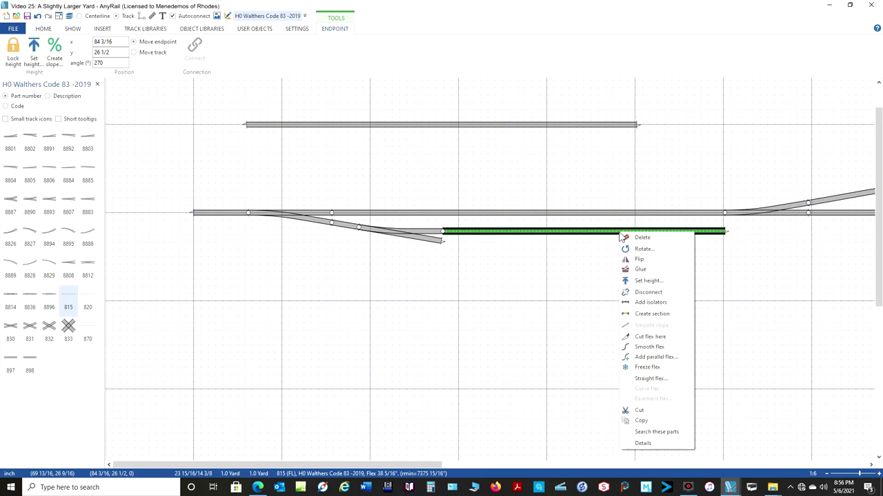
click(655, 356)
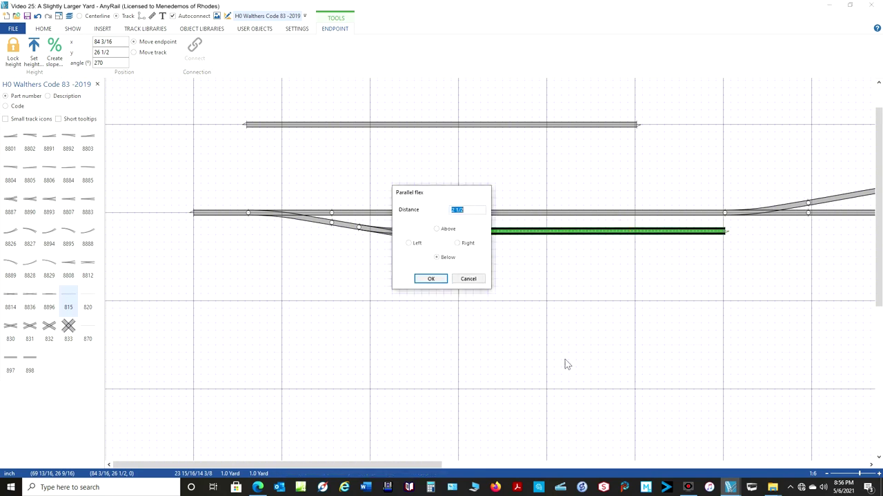
click(431, 279)
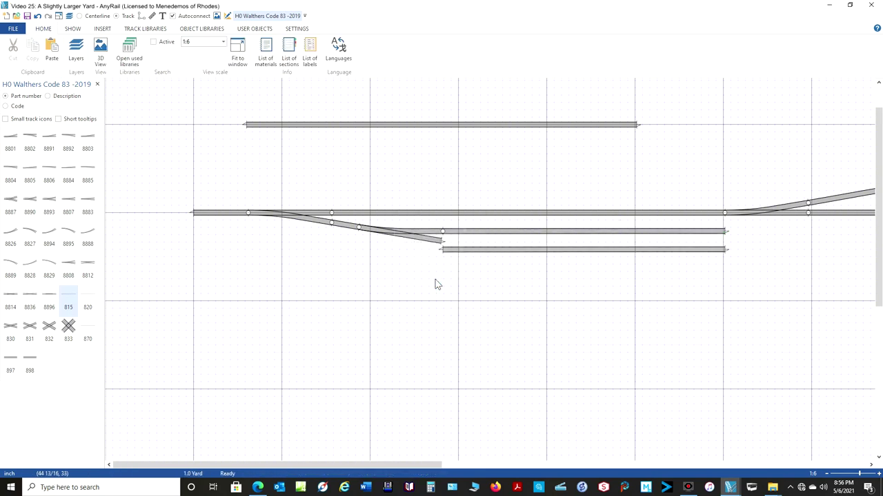
Cut the new track and bend its short piece into a 12 3/8" curve onto the 8803's diverging leg.
click(513, 254)
click(483, 252)
click(536, 255)
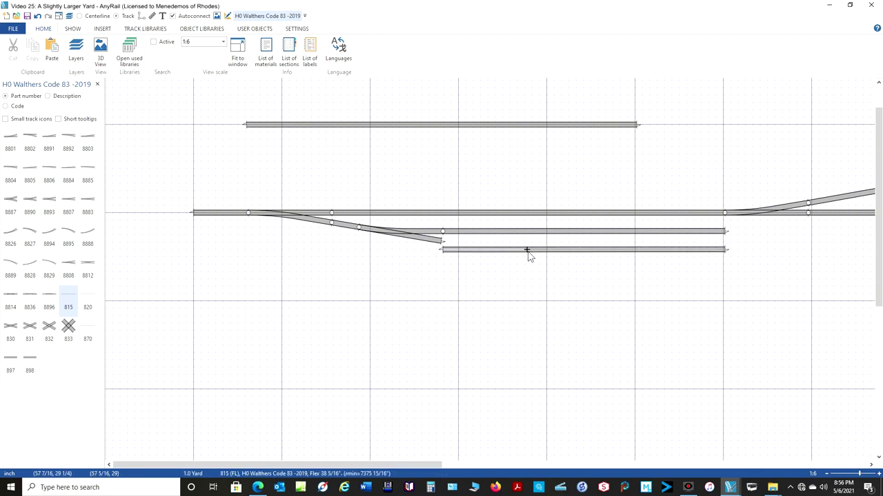
click(529, 253)
right_click(532, 252)
click(555, 353)
drag(443, 250, 441, 242)
click(476, 252)
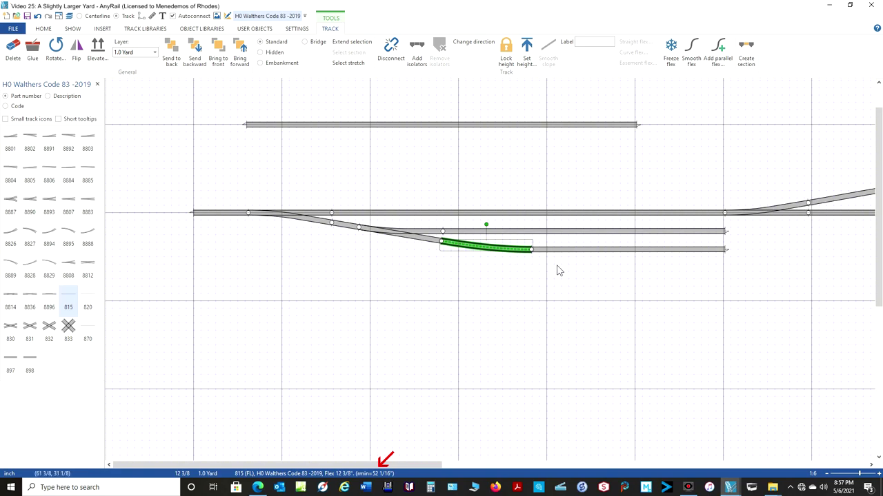
scroll(559, 271, down, 4)
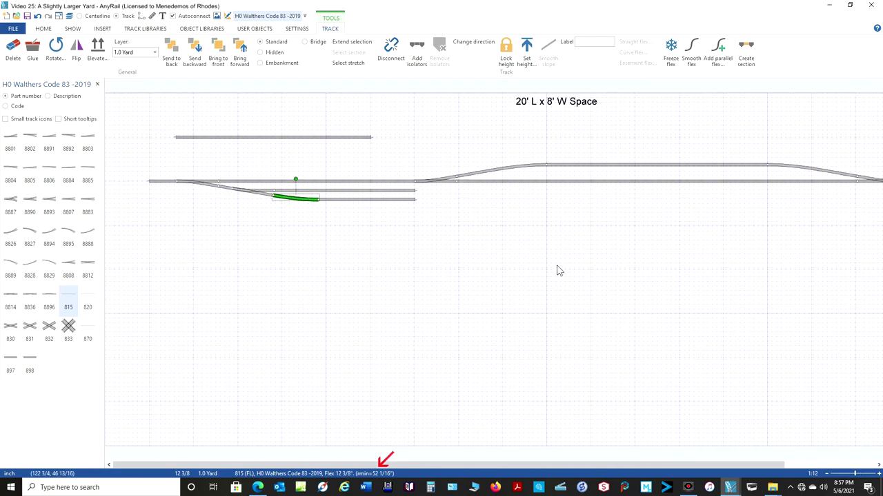
right_drag(707, 227, 623, 230)
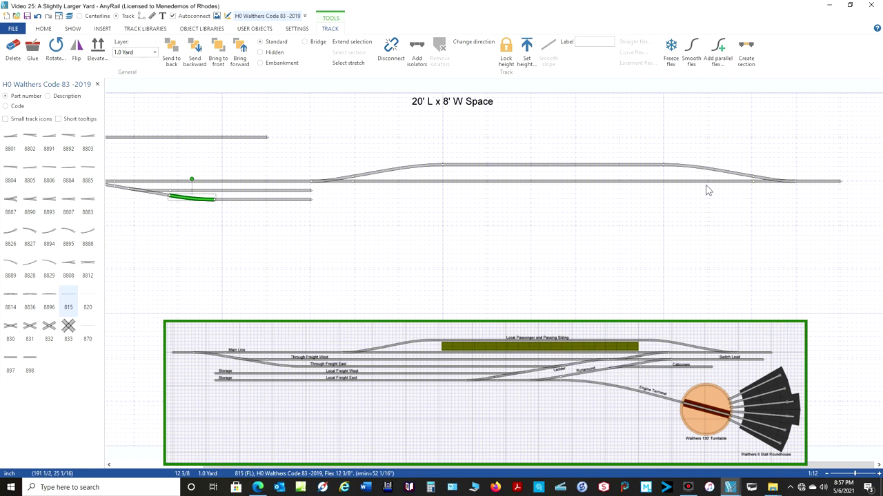
click(706, 183)
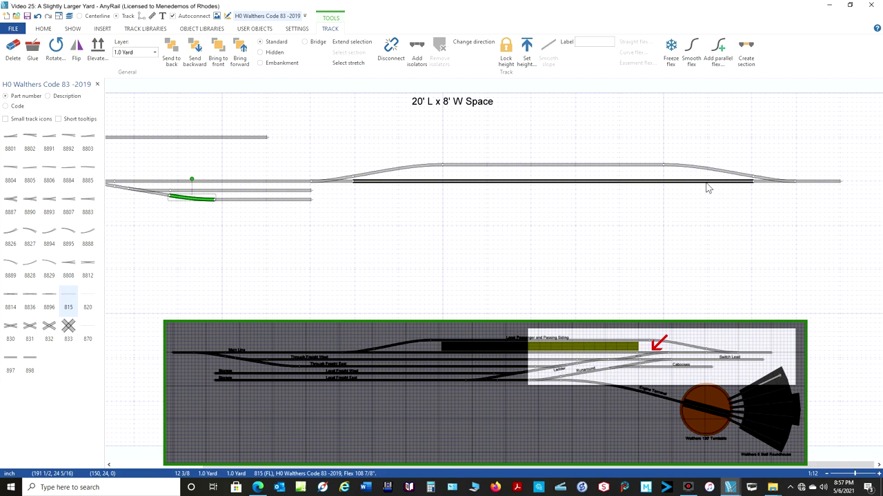
Place an 8803 turnout below the tracks and cut a piece out of the main line near its right end.
scroll(738, 178, up, 3)
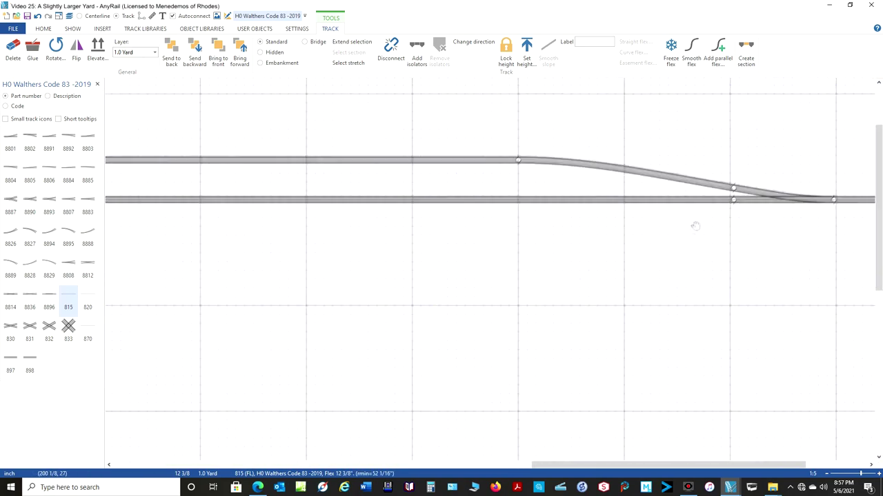
drag(88, 142, 525, 279)
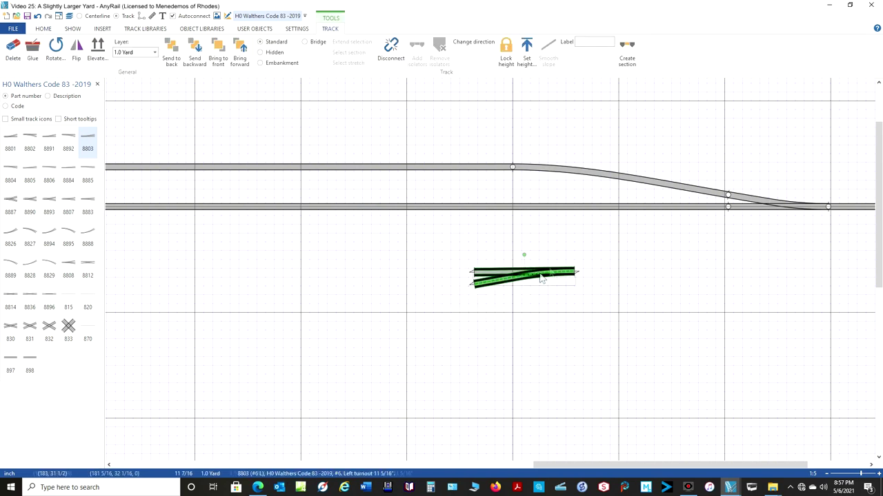
right_click(606, 208)
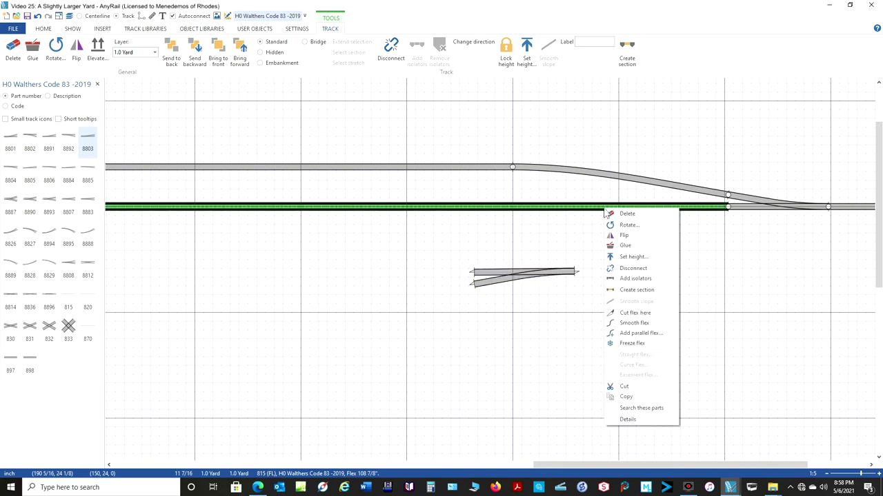
click(631, 312)
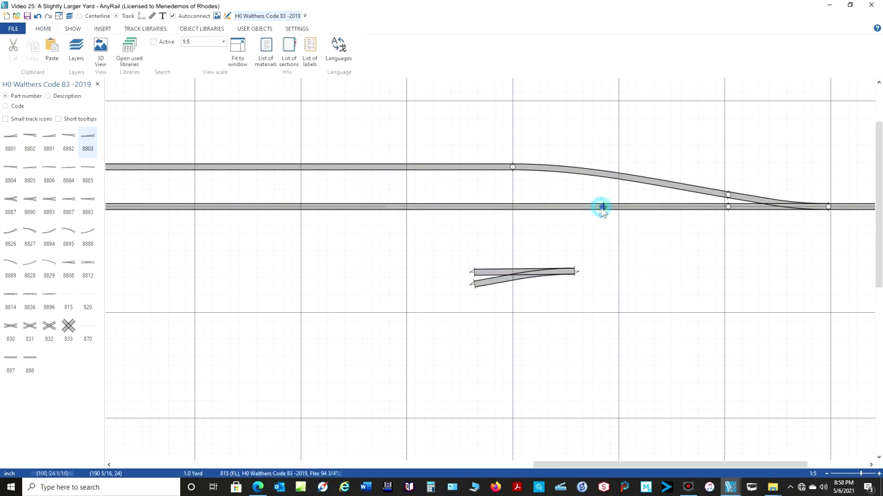
key(Delete)
Move the turnout into the main-line gap, diverging down-left, and stretch the main line to join it.
drag(528, 274, 556, 208)
drag(428, 210, 504, 206)
click(604, 207)
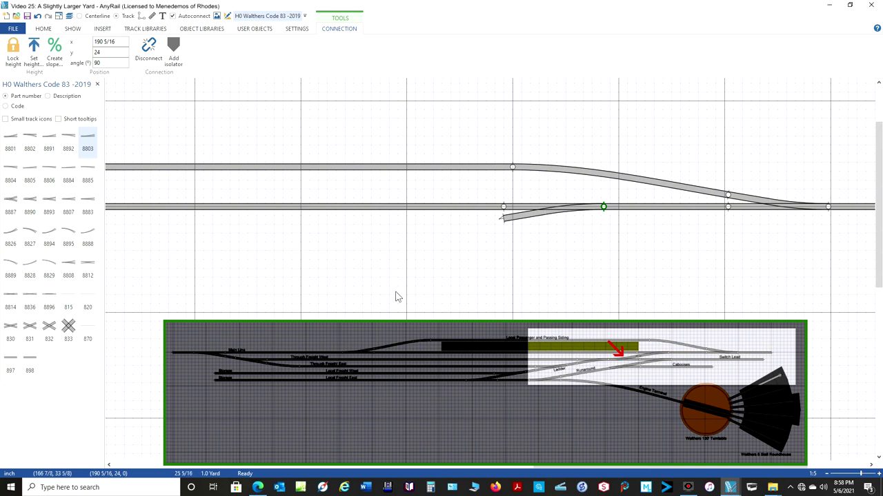
scroll(384, 288, down, 2)
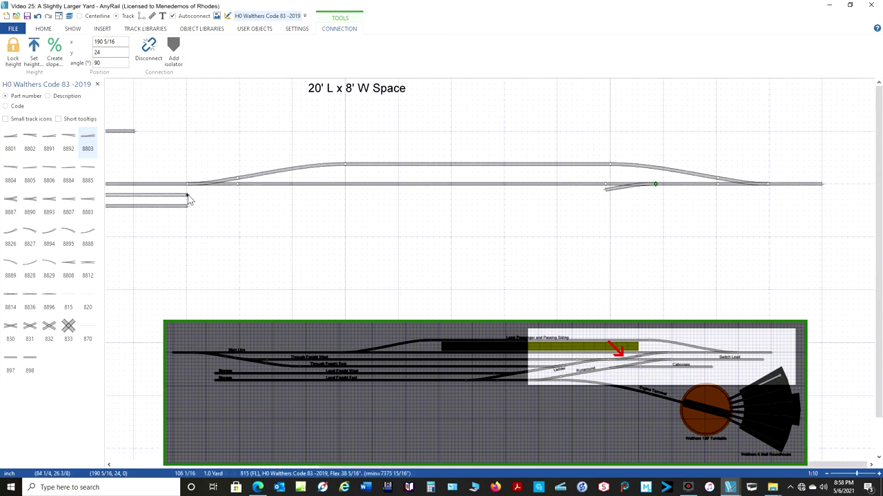
Drag the lowest yard flex's end right in two stages until it passes under the main-line turnout's diverging leg.
drag(190, 199, 557, 199)
scroll(624, 200, up, 2)
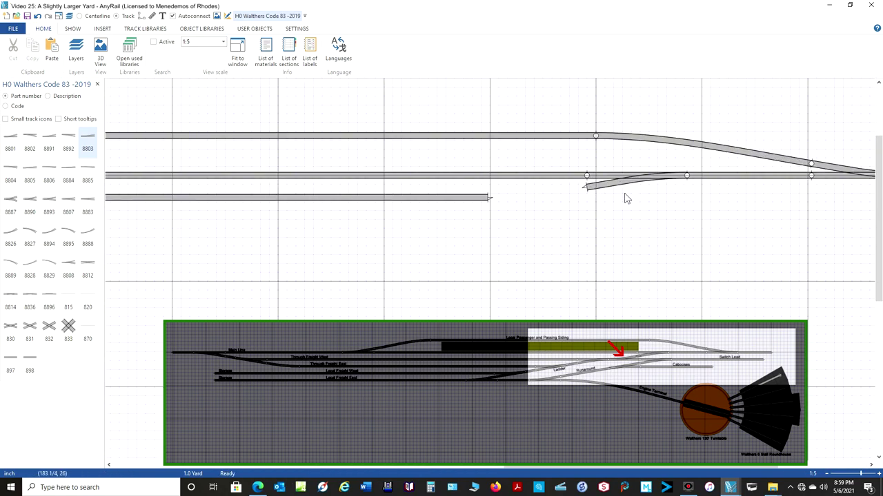
scroll(627, 198, up, 1)
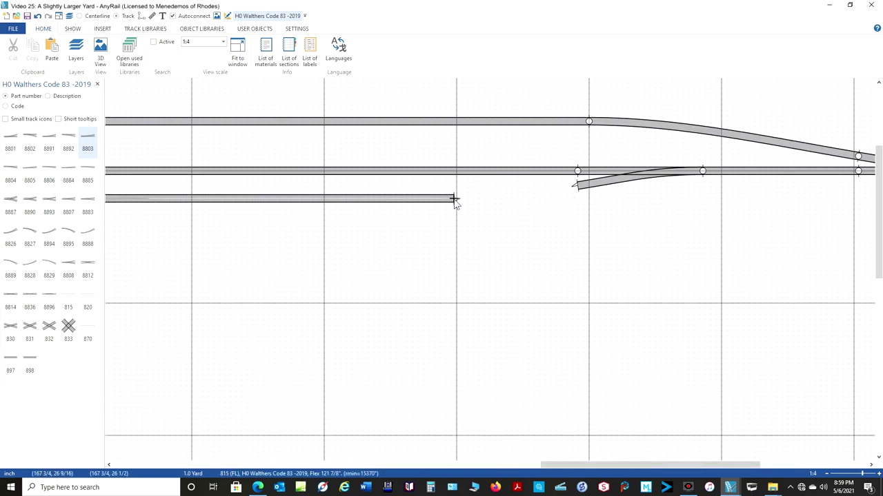
drag(455, 201, 680, 220)
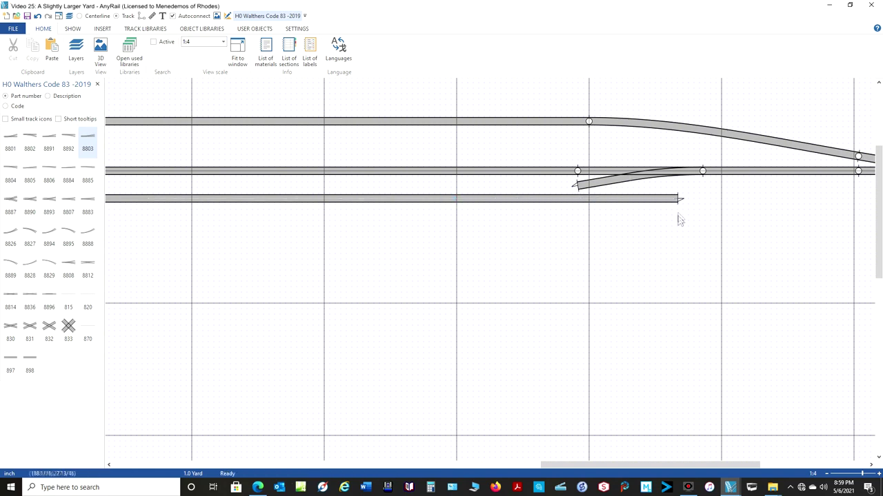
Switch to centerline display and set an 8803 #6 left turnout on the lowest yard track at y 26 1/2".
click(80, 17)
click(91, 145)
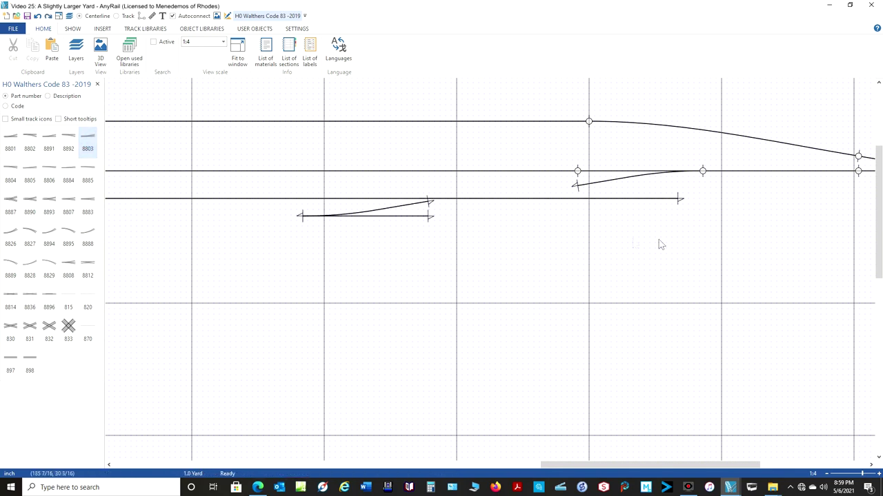
click(680, 201)
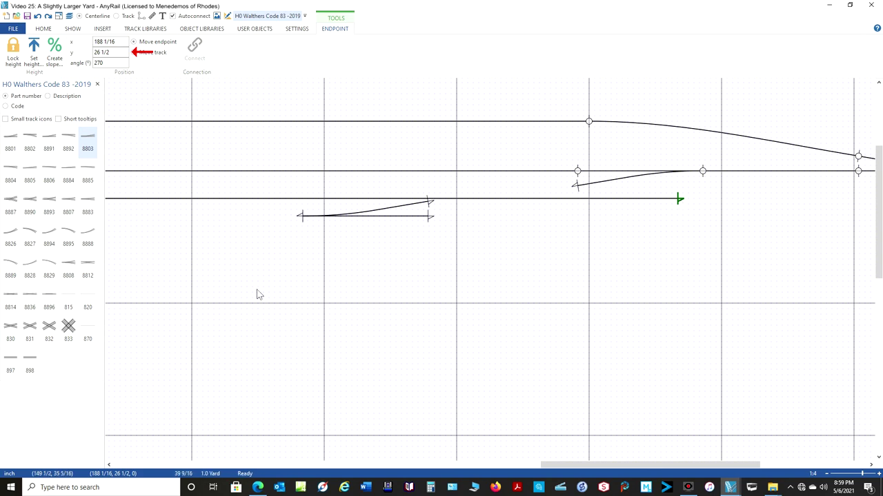
click(299, 216)
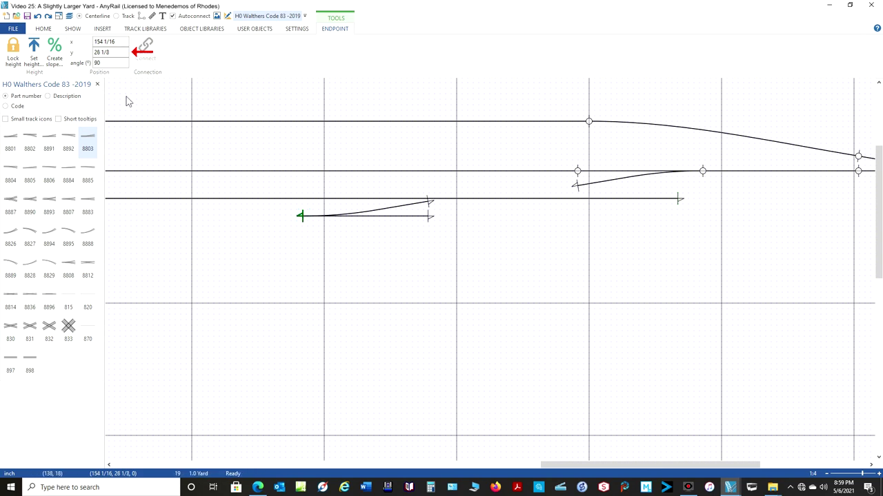
click(119, 54)
key(Return)
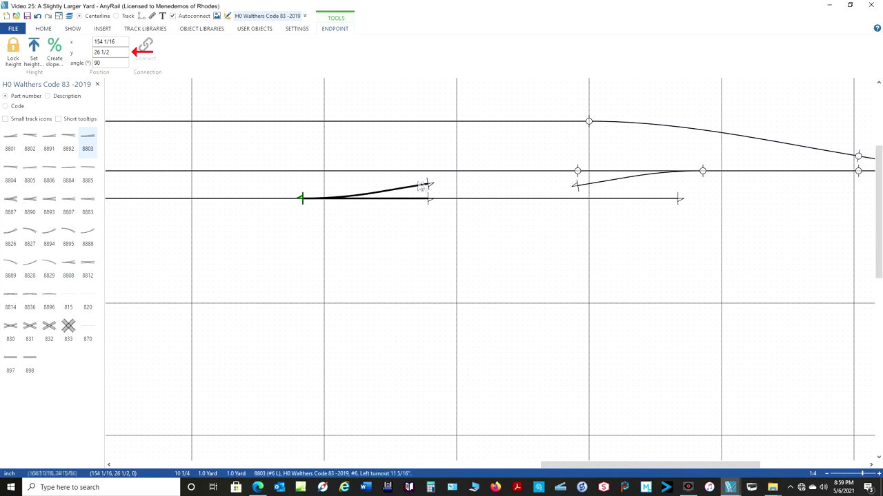
click(439, 158)
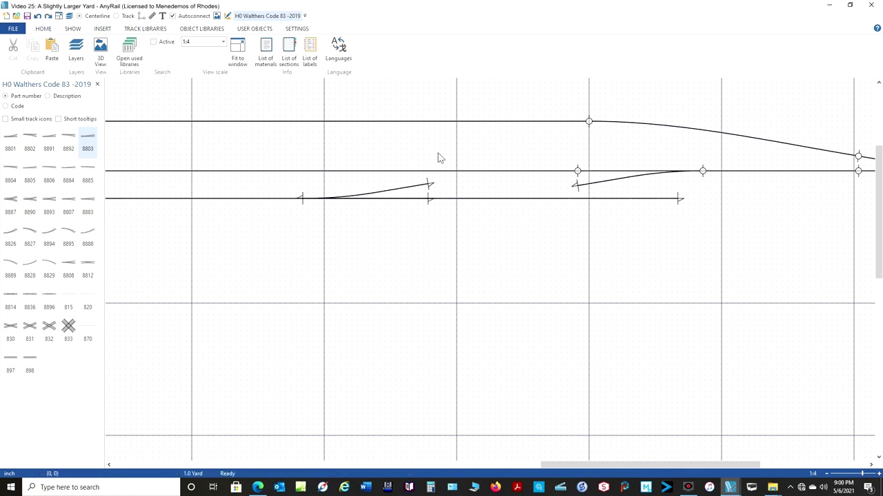
Colour the main-line turnout's track section cyan.
click(599, 189)
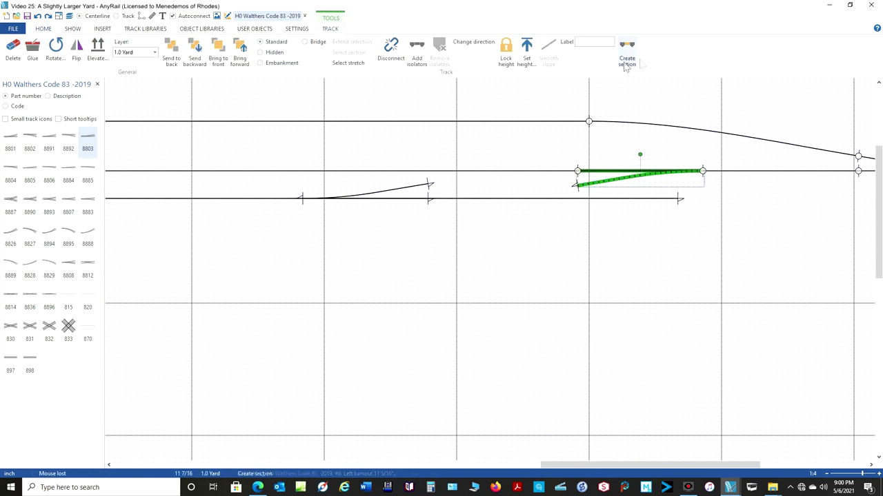
click(659, 63)
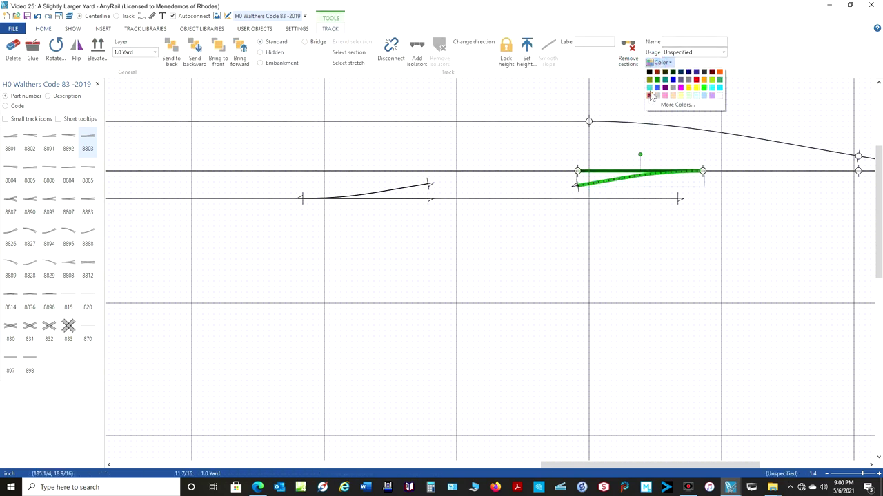
click(649, 92)
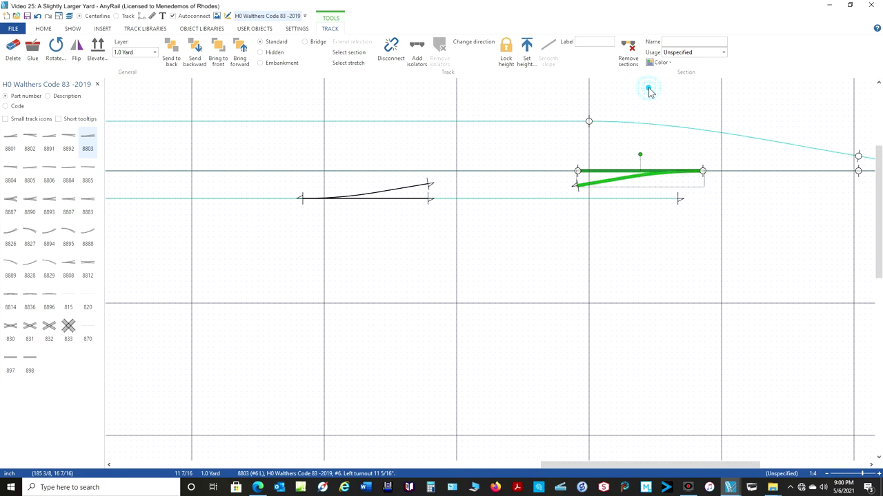
Nudge the lower yard 8803 turnout right until its diverging leg meets the upper parallel track.
click(414, 193)
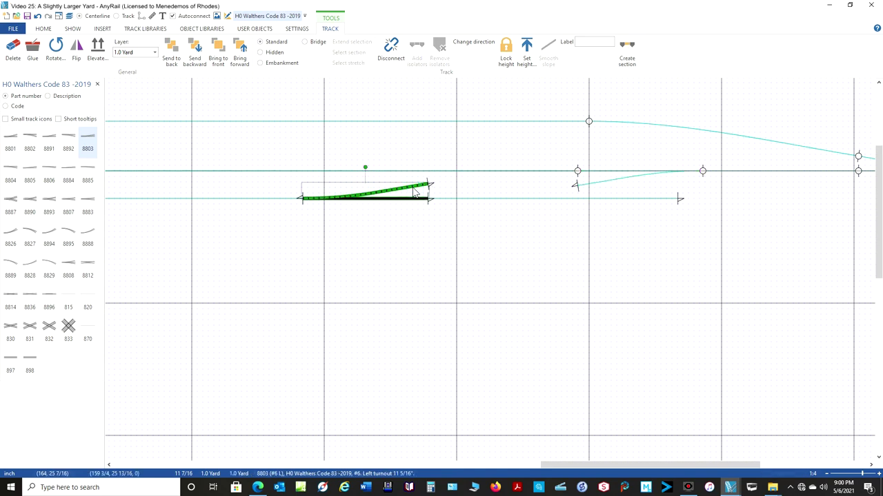
key(Right)
key(Right)
key(Right)
key(Right)
key(Right)
key(Right)
key(Right)
key(Right)
key(Right)
key(Right)
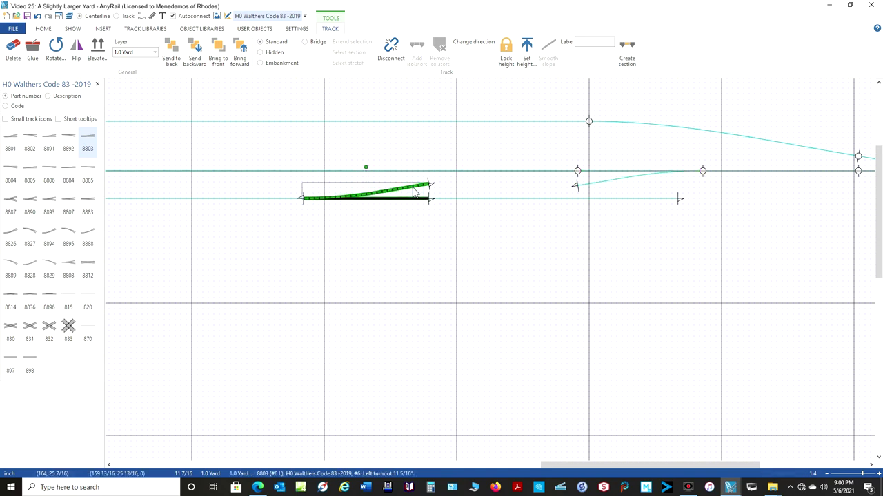
key(Right)
key(Right)
key(Right)
key(Right)
key(Right)
key(Right)
key(Right)
key(Right)
key(Right)
key(Right)
key(Right)
key(Right)
key(Right)
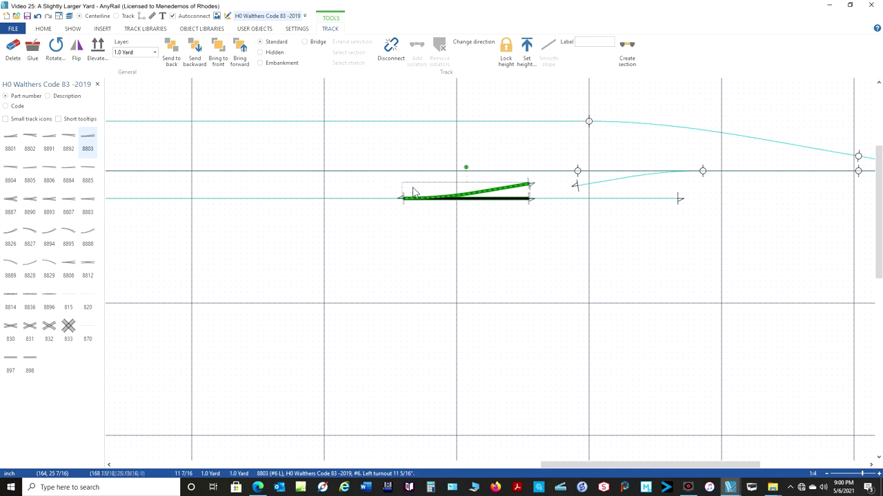
scroll(575, 186, up, 3)
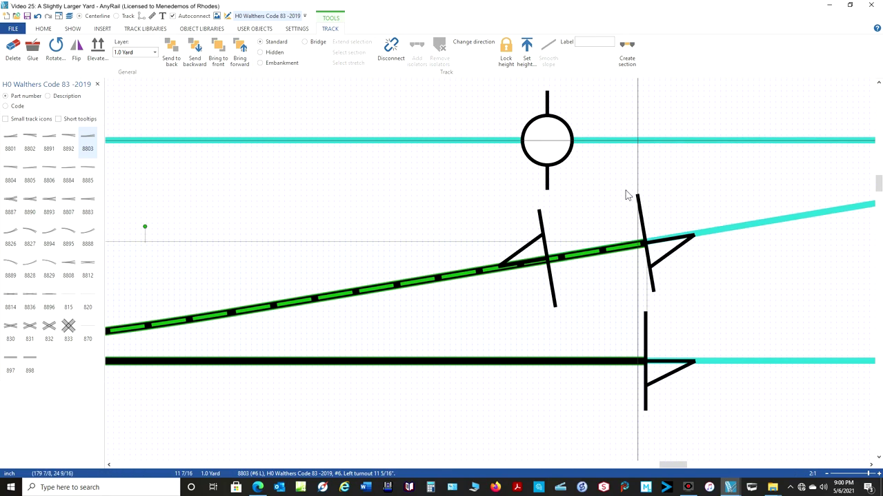
key(Left)
key(Left)
key(Left)
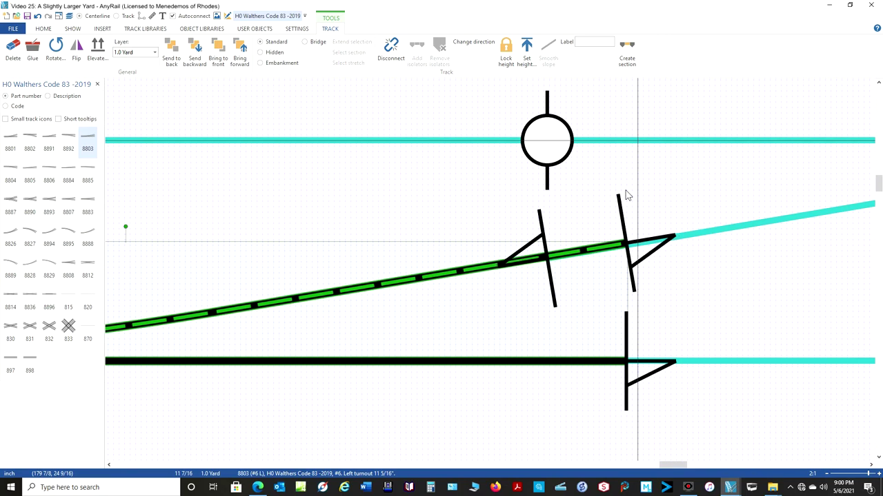
scroll(626, 247, up, 1)
scroll(626, 247, up, 1)
key(Right)
key(Right)
key(Right)
key(Right)
key(Right)
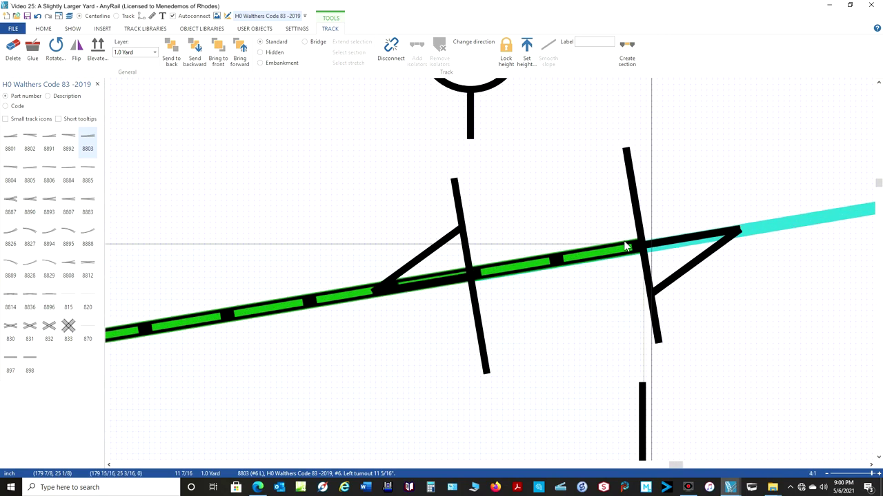
key(Right)
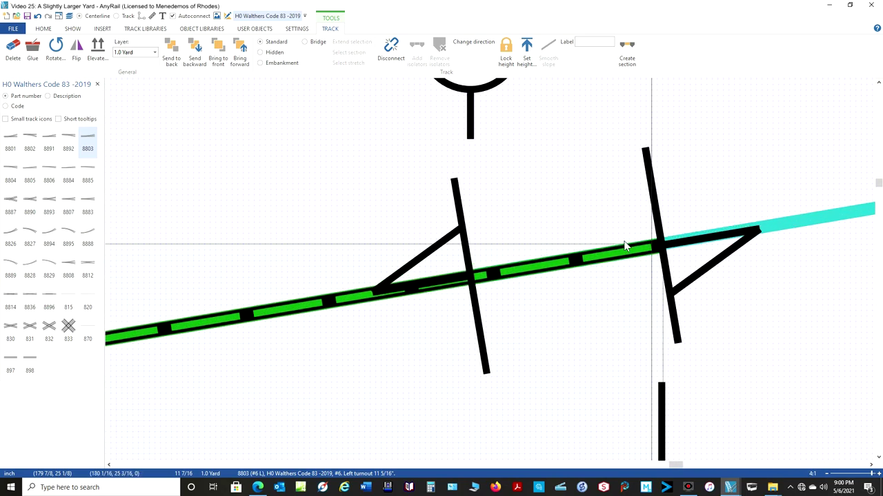
scroll(624, 246, down, 5)
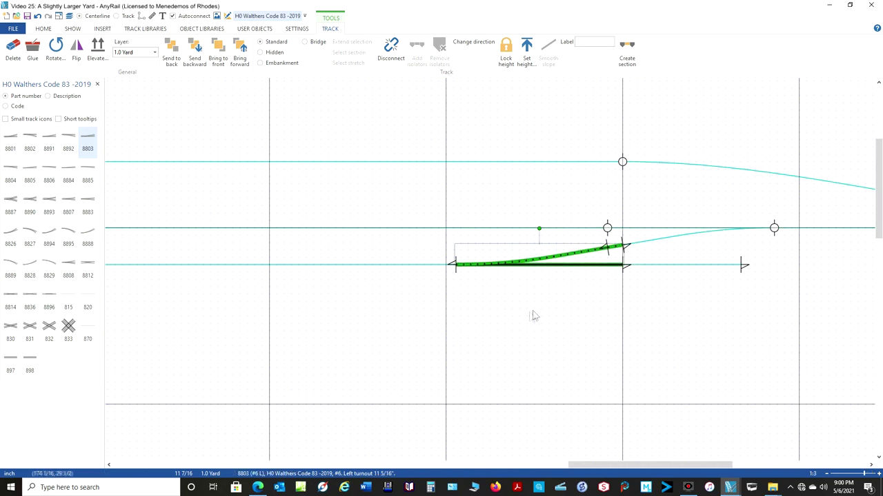
Drag the lower flex track's end onto the turnout's left end to join them.
click(739, 266)
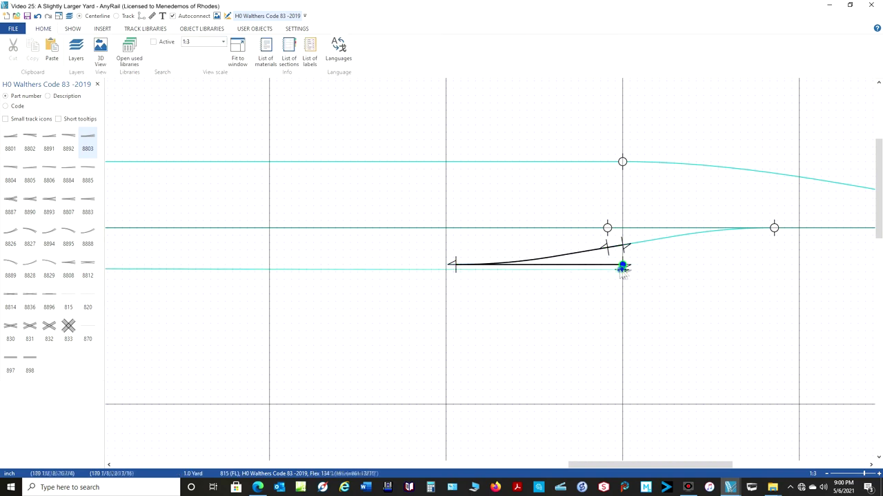
mouse_move(573, 269)
mouse_down()
mouse_move(500, 246)
mouse_move(453, 258)
mouse_move(457, 269)
mouse_up()
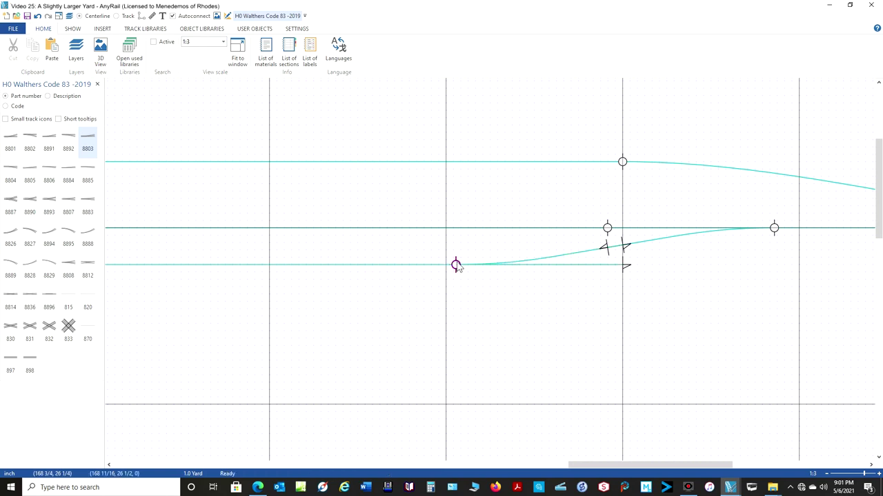
click(456, 266)
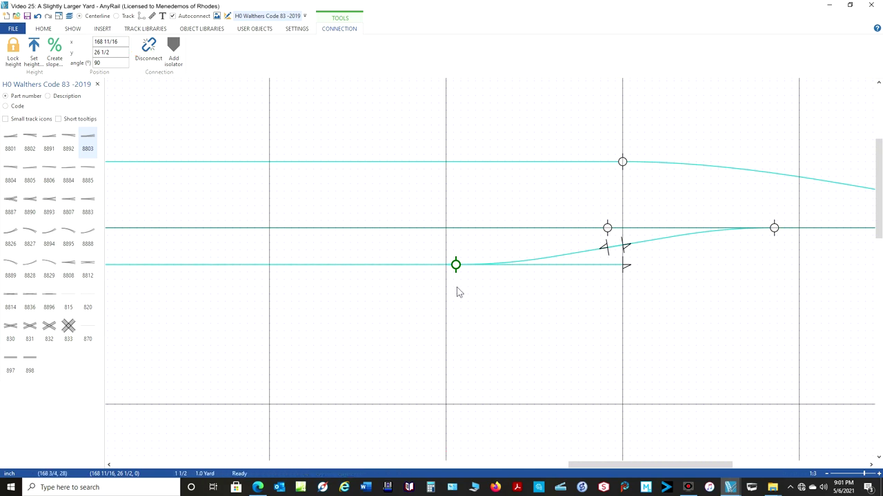
Remove the cyan section from the flex, turnout, connecting, curved and right straight pieces.
click(405, 270)
ctrl+click(650, 253)
ctrl+click(682, 233)
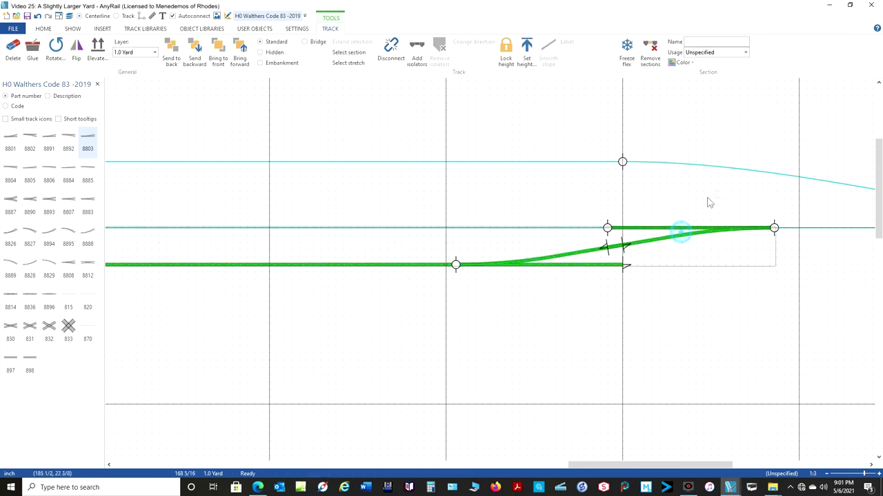
ctrl+click(727, 167)
ctrl+click(790, 228)
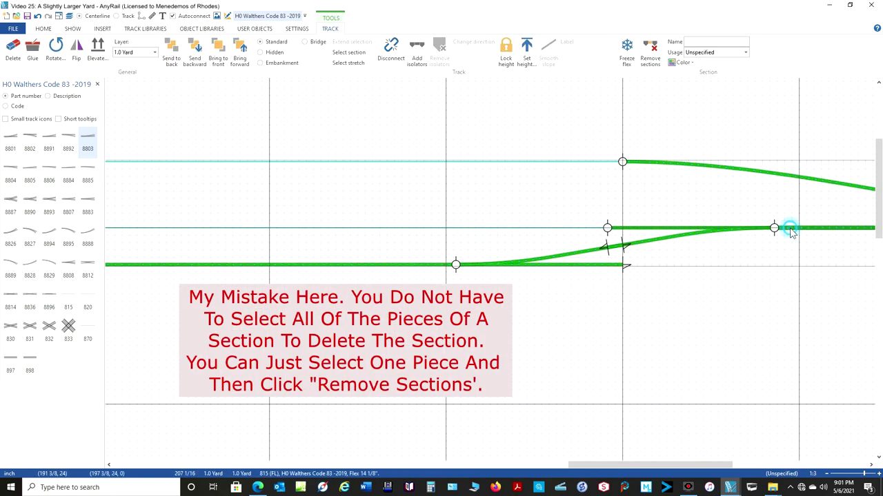
click(650, 54)
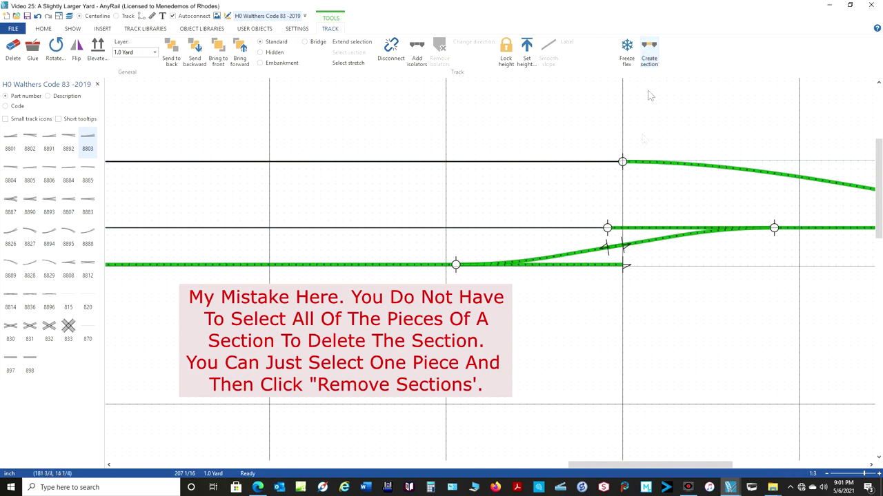
click(627, 114)
scroll(742, 280, down, 2)
scroll(743, 280, up, 2)
scroll(579, 297, down, 4)
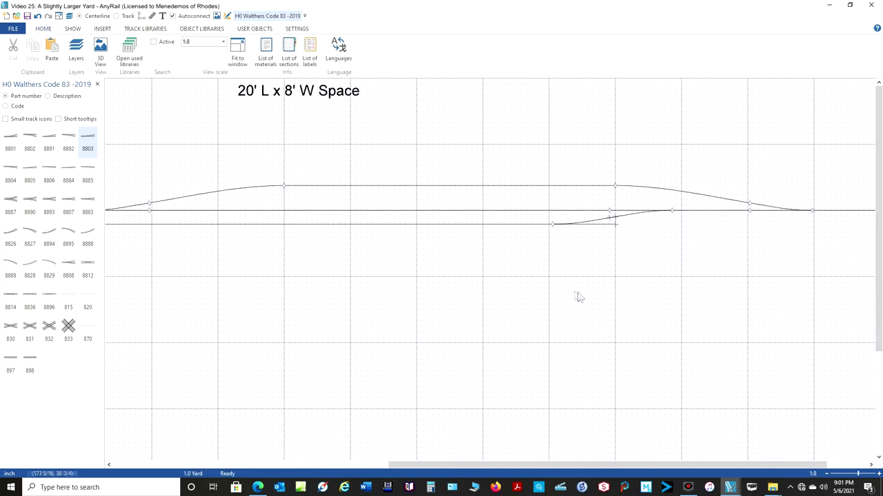
Shorten the lower flex track back from the yard turnout.
scroll(472, 279, down, 1)
right_drag(431, 260, 481, 288)
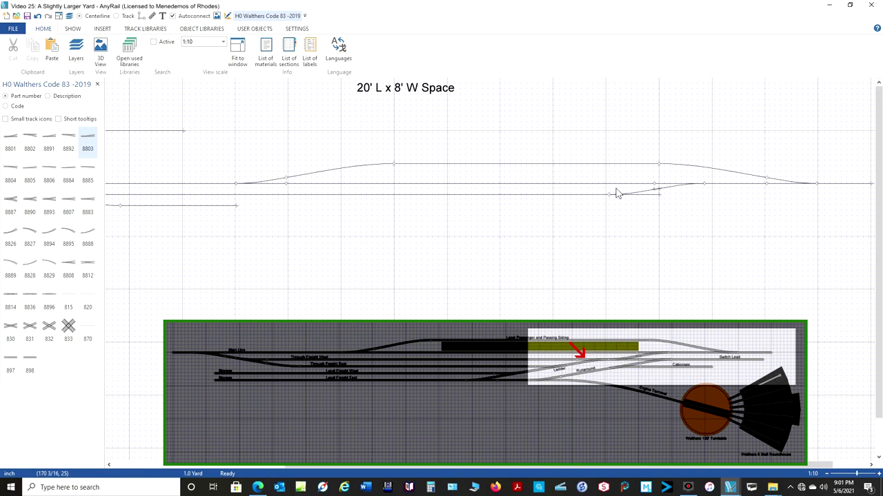
scroll(617, 193, up, 4)
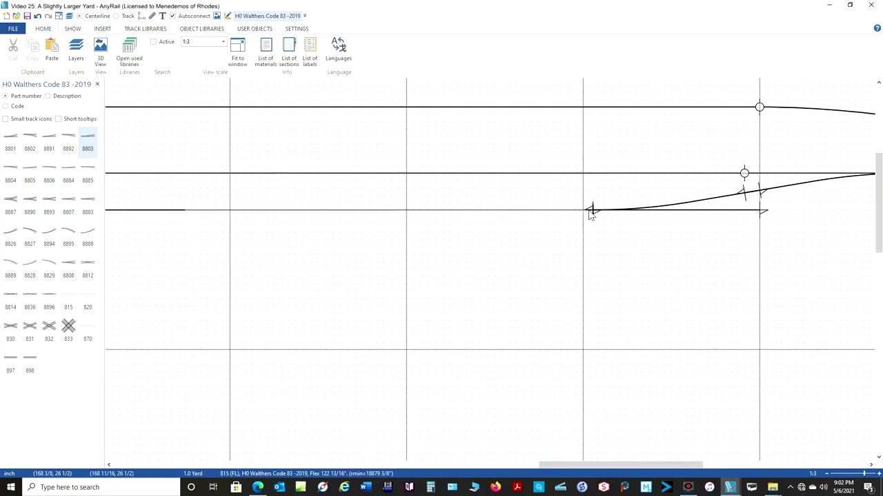
drag(590, 213, 300, 211)
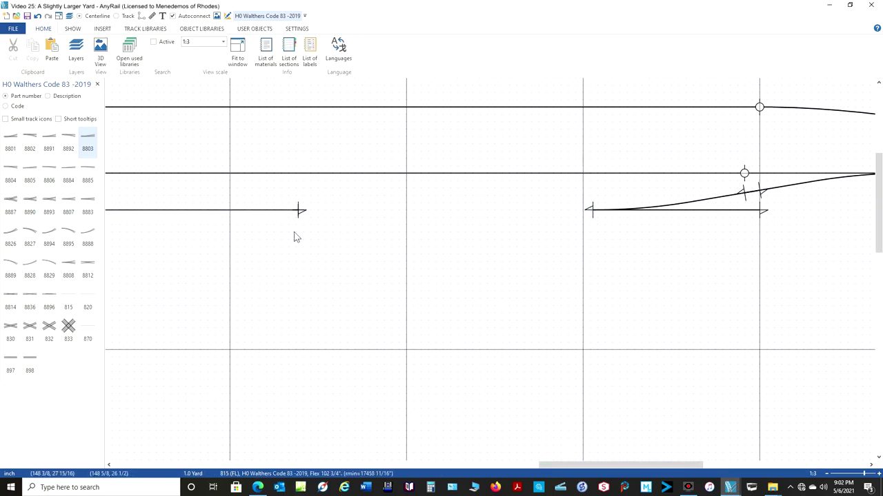
Place a second 8803 turnout at the first one's left end and extend the flex to meet it.
click(119, 17)
drag(88, 137, 507, 213)
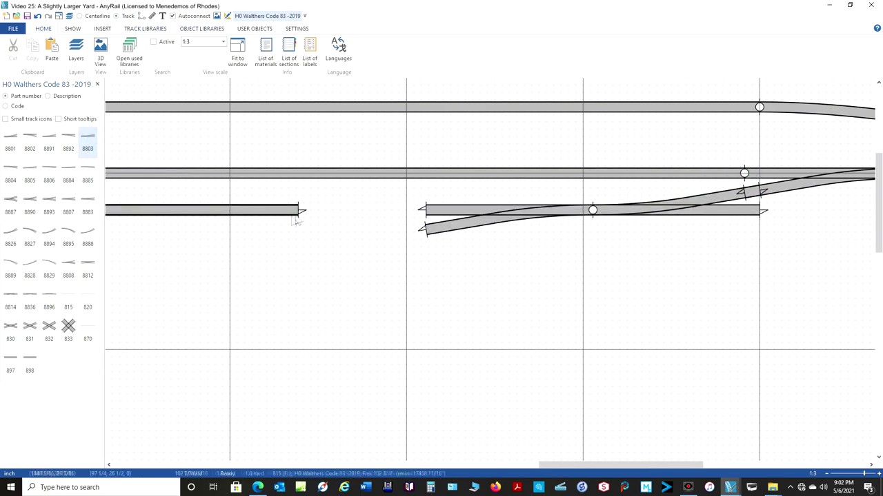
drag(300, 214, 423, 211)
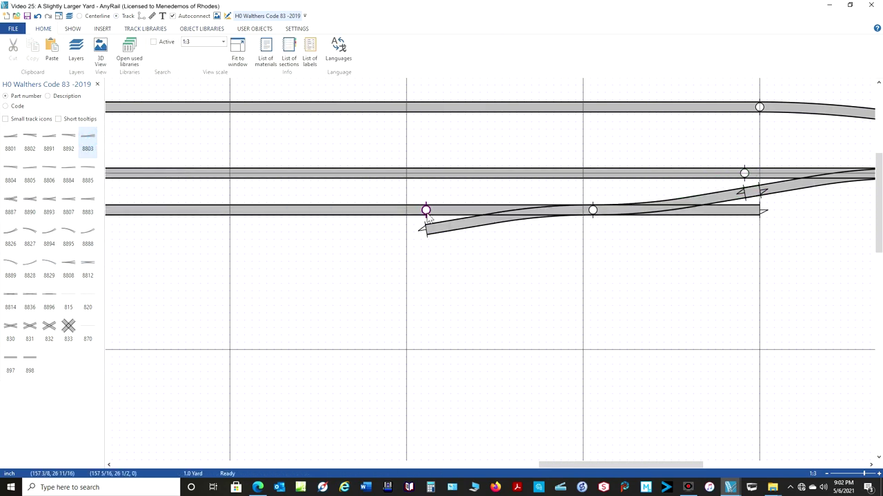
scroll(420, 273, down, 3)
scroll(418, 289, down, 2)
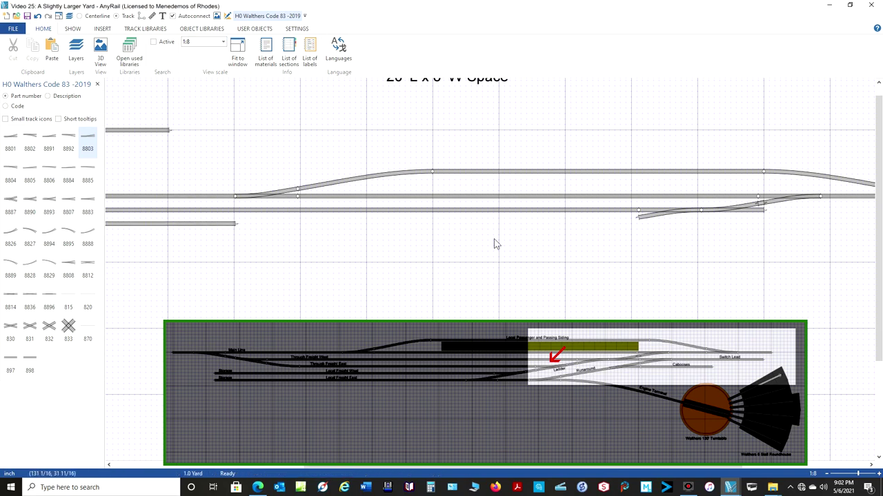
Cut a piece off the lower flex, make it a 5 1/2" straight, and attach it to the diverging end.
right_click(370, 334)
click(393, 218)
click(354, 334)
right_click(354, 333)
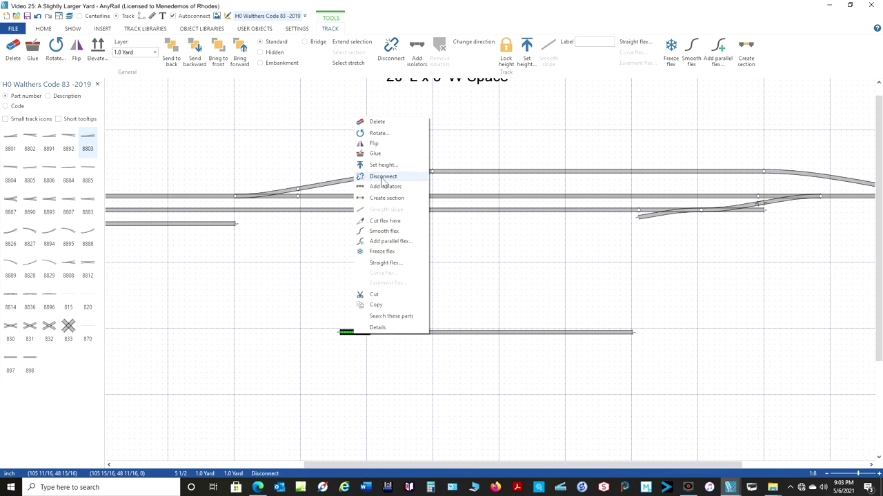
drag(360, 339, 388, 292)
right_click(389, 289)
click(394, 214)
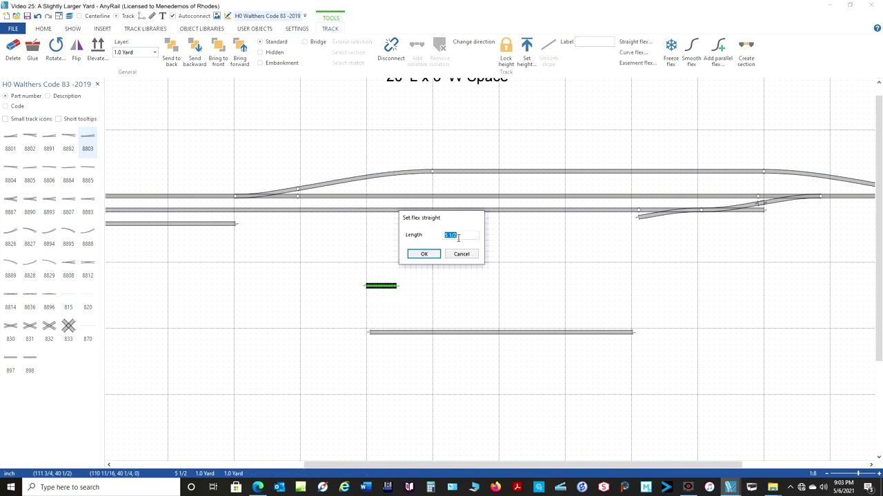
click(424, 253)
drag(376, 292, 633, 228)
Place an 8804 turnout at the diverging track's end and stretch the lower flex toward it.
click(11, 172)
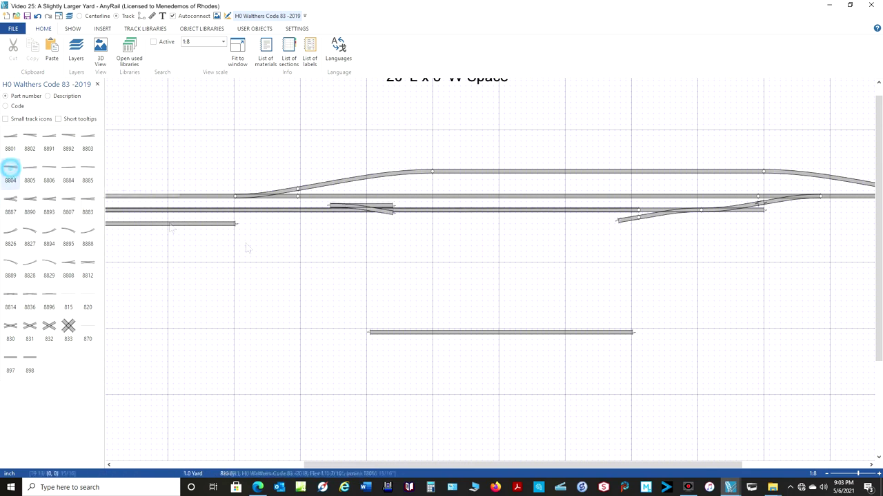
click(362, 205)
drag(362, 206, 667, 226)
drag(237, 224, 555, 231)
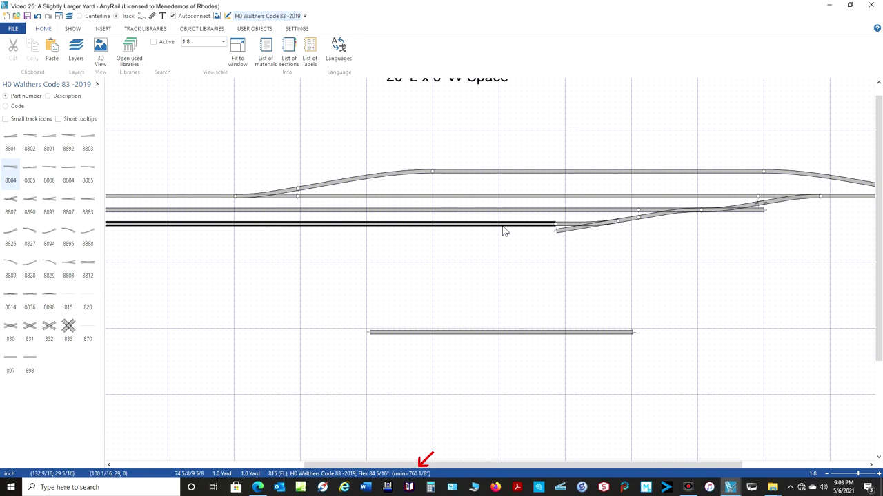
click(556, 226)
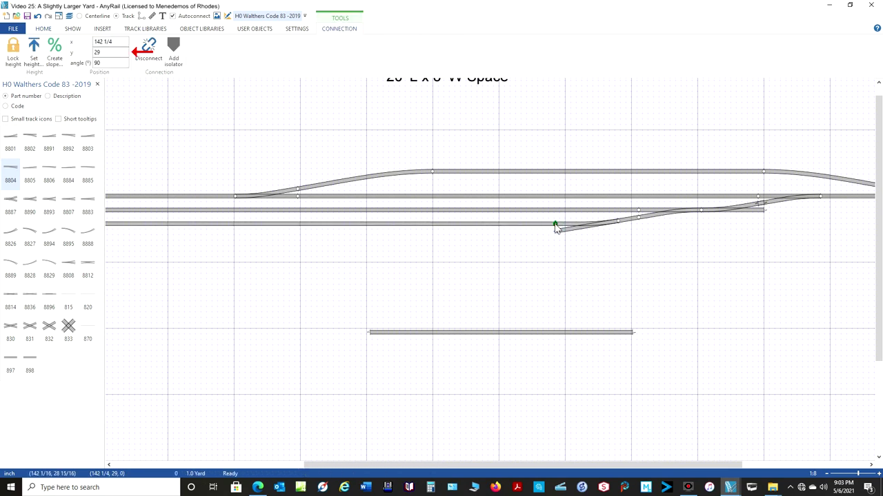
key(ctrl+z)
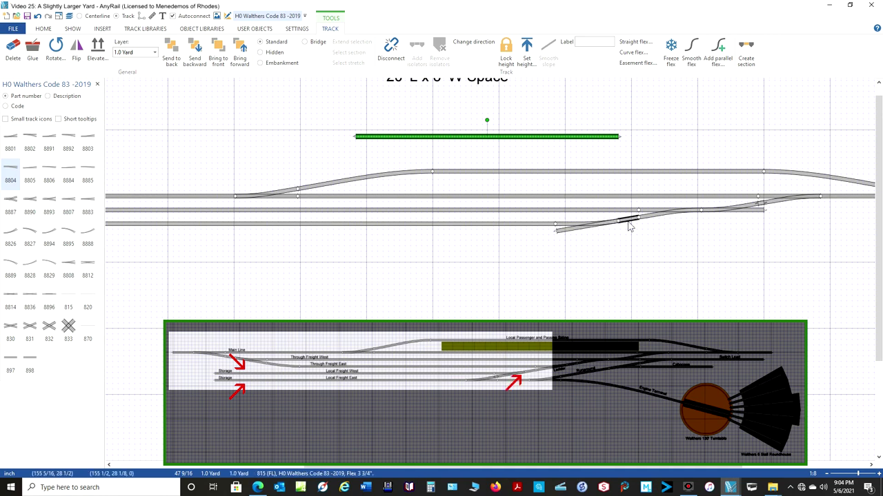
Move the turnout with its short angled piece down and snap it onto the lower track's end.
click(586, 225)
ctrl+click(629, 223)
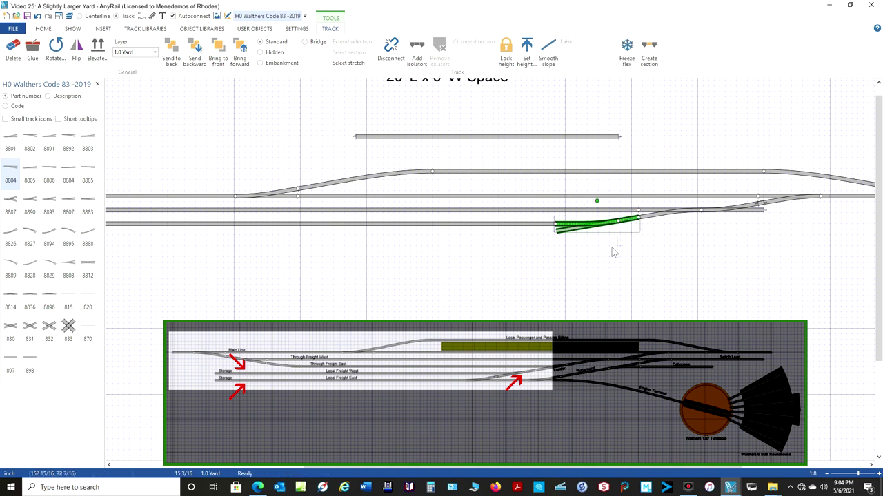
drag(607, 222, 587, 279)
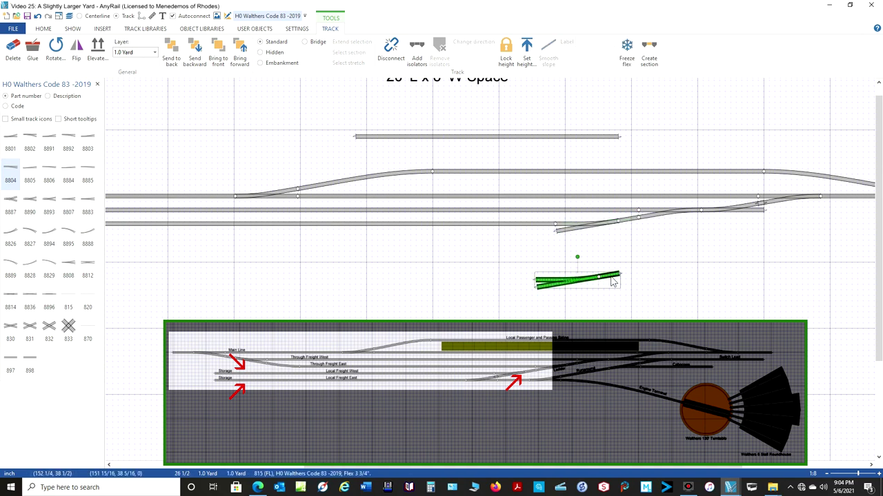
click(613, 298)
drag(611, 276, 550, 239)
Attach a new 815 straight flex track to the turnout's end.
click(68, 298)
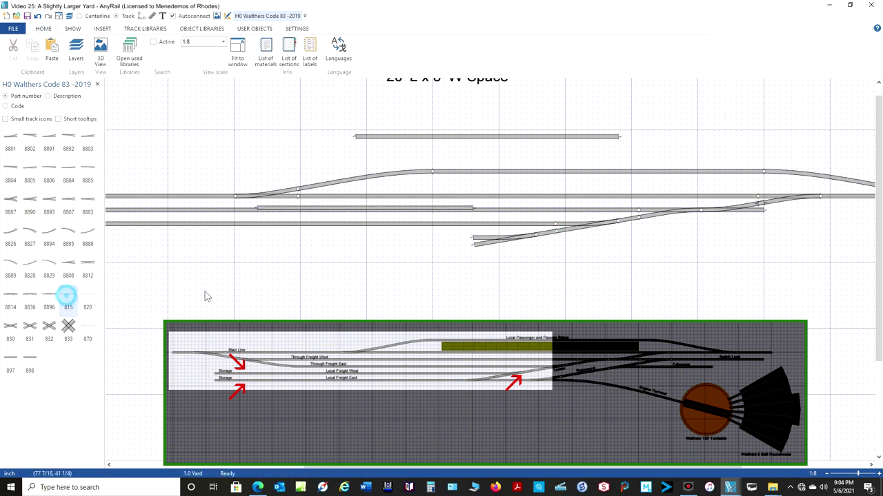
drag(344, 208, 347, 244)
click(346, 244)
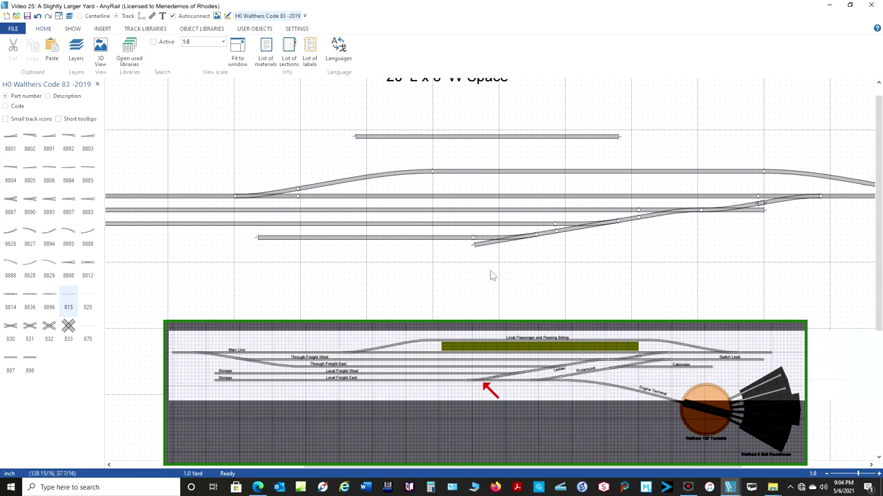
Add a parallel flex track and lengthen both storage tracks westward to nearly line up.
click(352, 239)
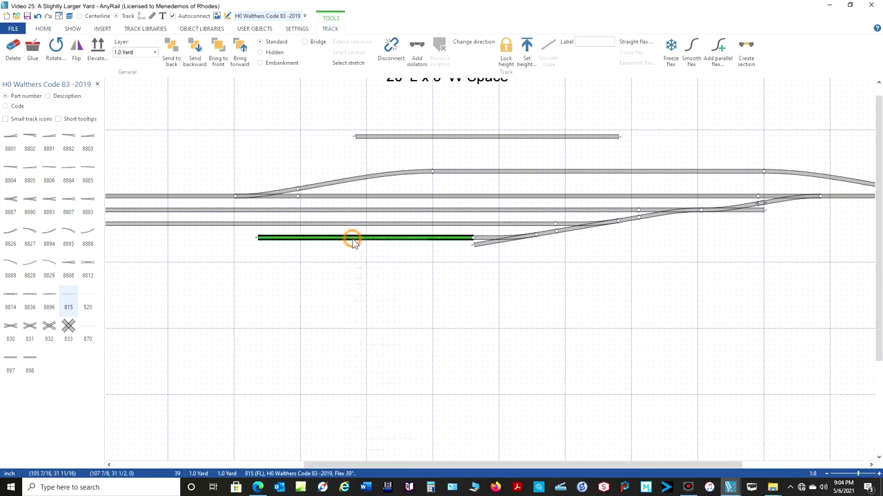
right_click(352, 239)
click(377, 366)
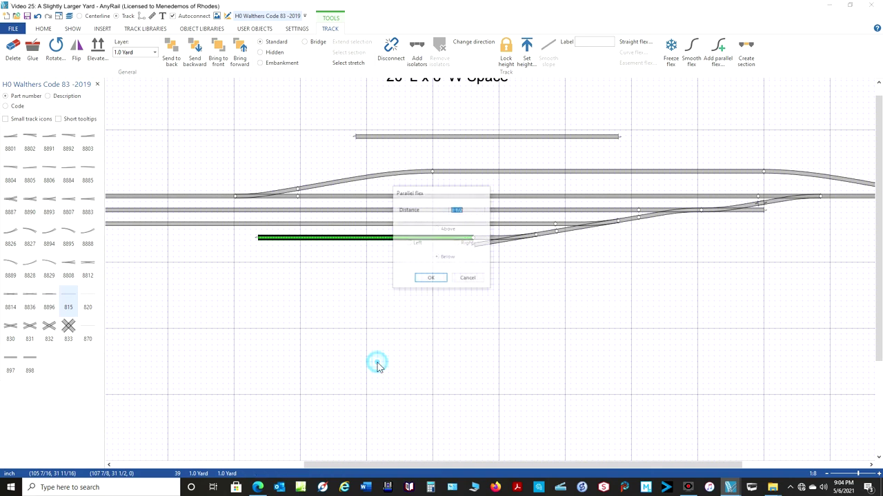
click(431, 280)
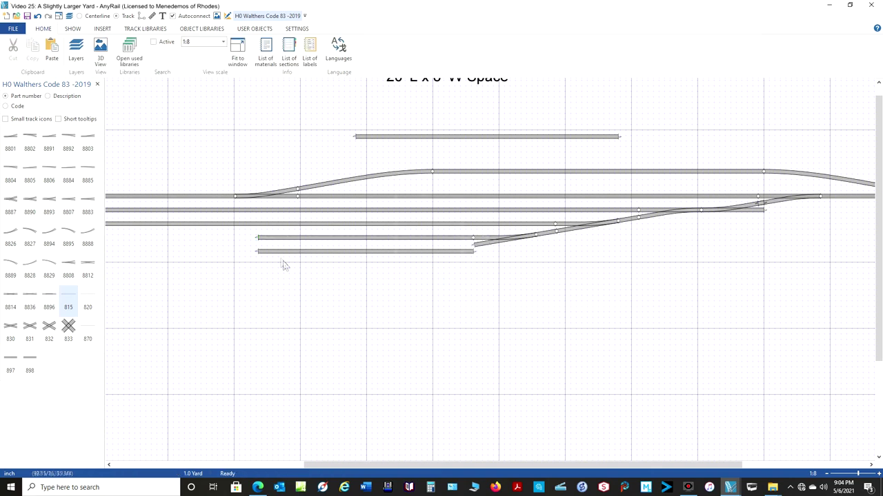
drag(257, 251, 123, 251)
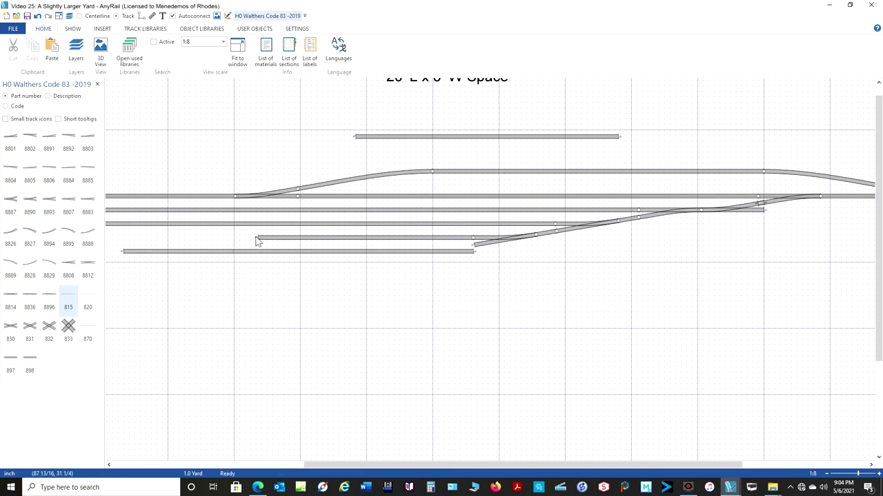
drag(257, 238, 131, 238)
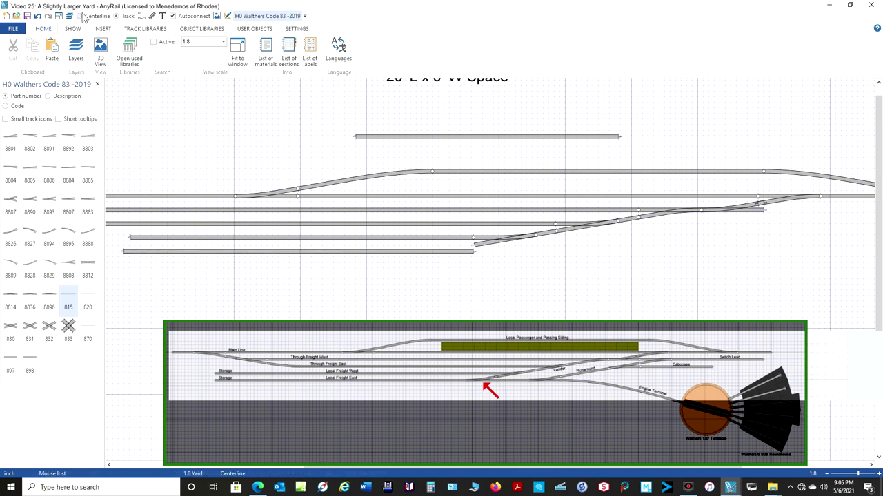
In centerline view, place an 8803 turnout and set its left endpoint Y to 34.
click(80, 16)
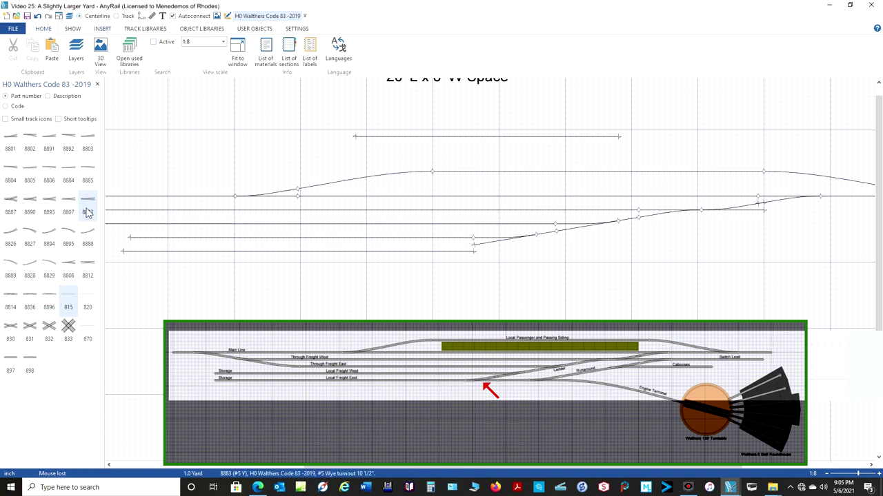
click(87, 136)
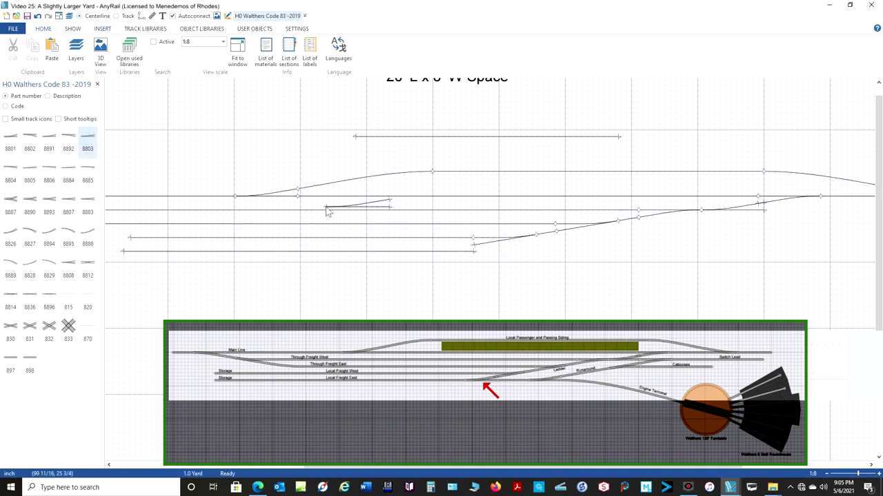
drag(338, 210, 474, 274)
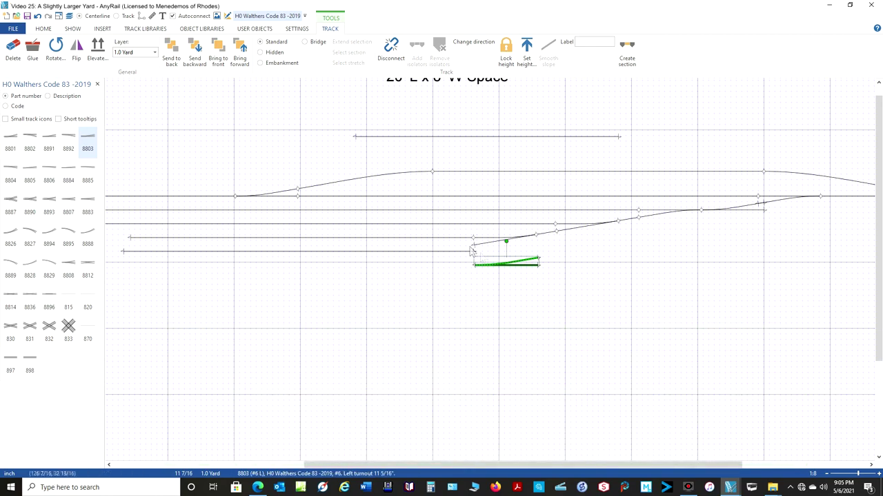
scroll(485, 276, up, 4)
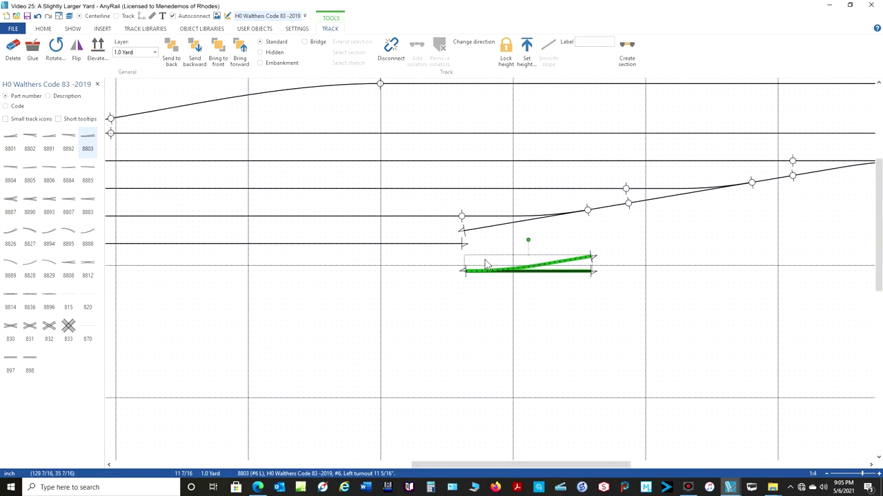
click(441, 233)
click(442, 283)
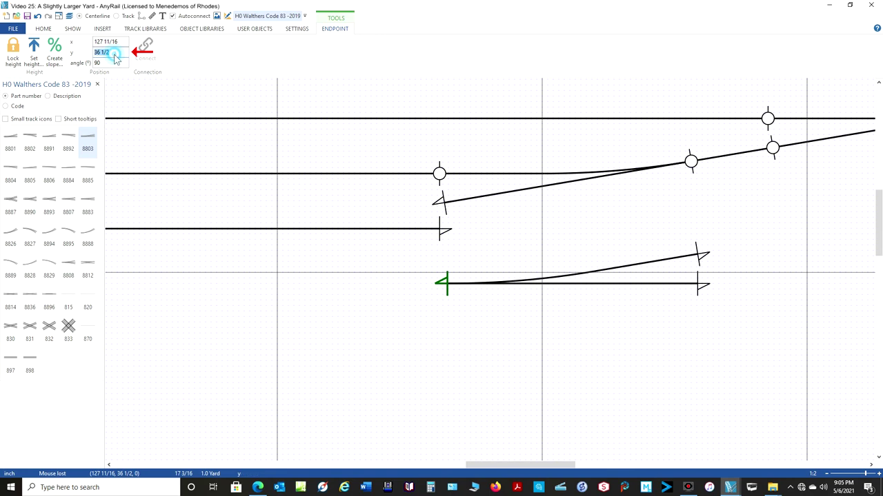
text(34)
key(Return)
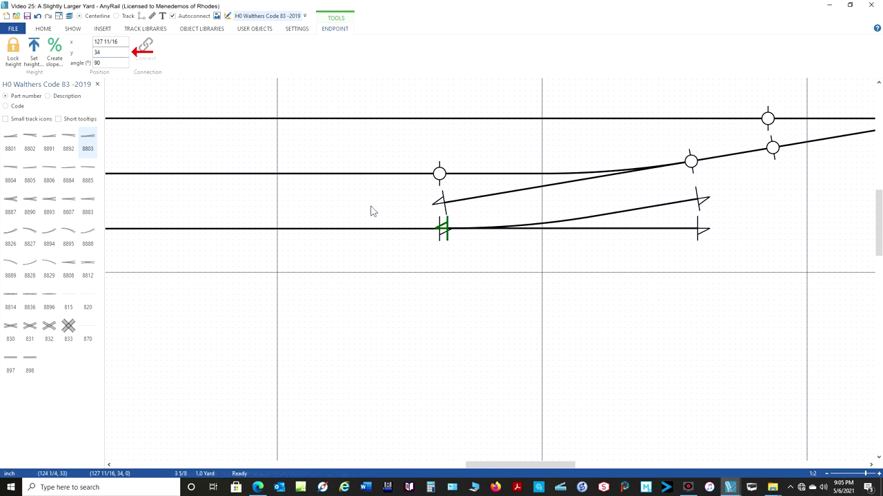
Nudge the turnout left and group the connecting ladder tracks into a cyan section.
click(510, 231)
key(Left)
key(Left)
key(Left)
key(Left)
key(Left)
key(Left)
key(Left)
key(Left)
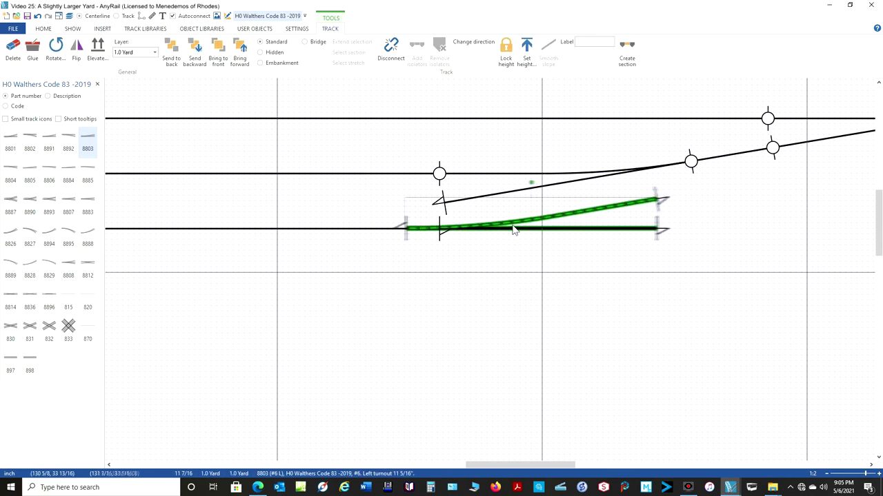
click(551, 172)
click(627, 48)
click(660, 62)
click(682, 79)
Fine-tune the new turnout's position, nudging it left and then slightly back right.
click(372, 216)
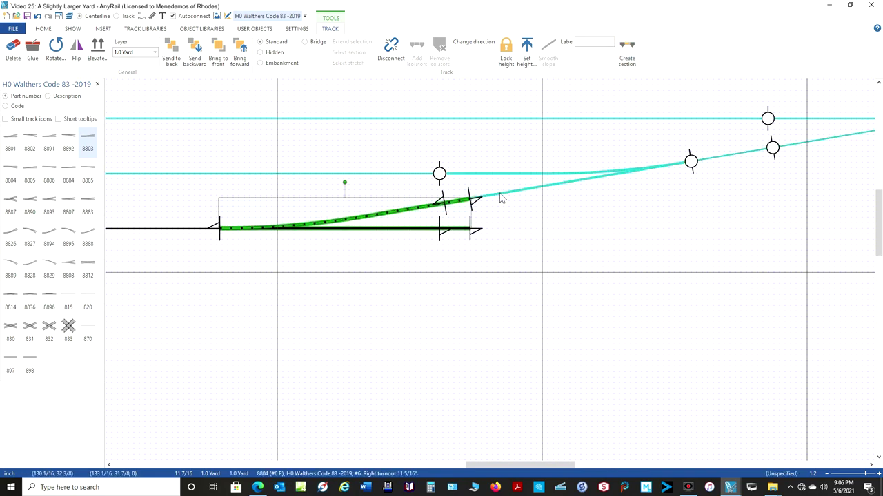
scroll(499, 197, up, 5)
key(Left)
key(Left)
key(Left)
key(Left)
key(Left)
key(Left)
key(Left)
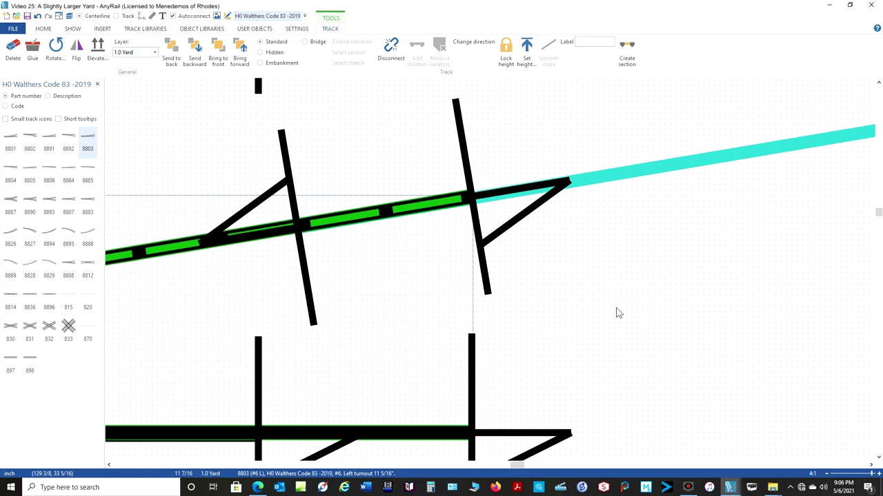
key(Right)
key(Right)
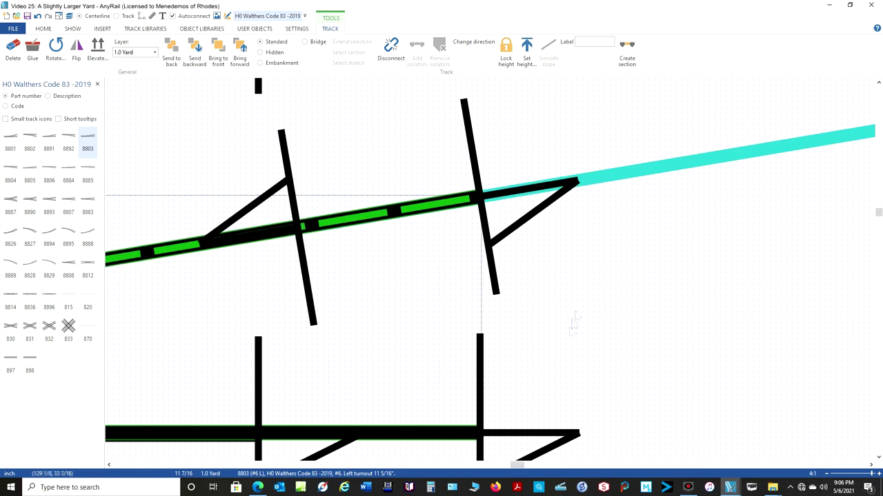
scroll(575, 320, down, 5)
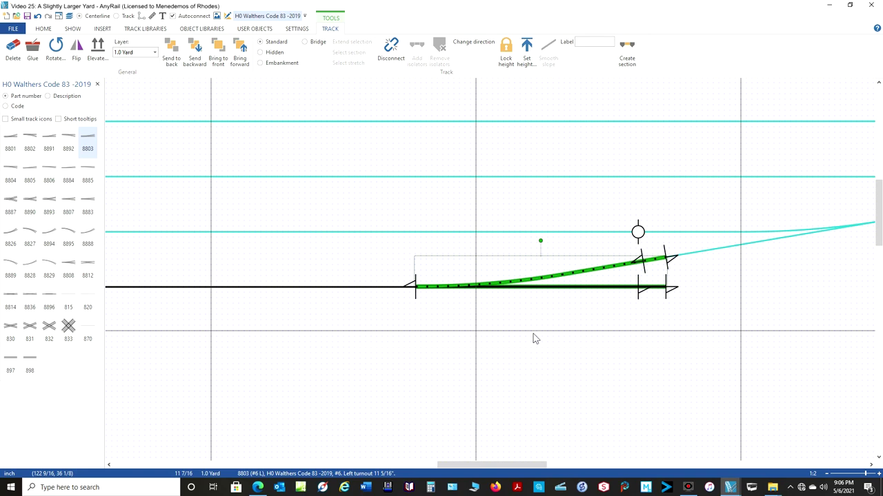
Remove the temporary cyan section, cancelling a trial move of the ladder turnout.
click(711, 251)
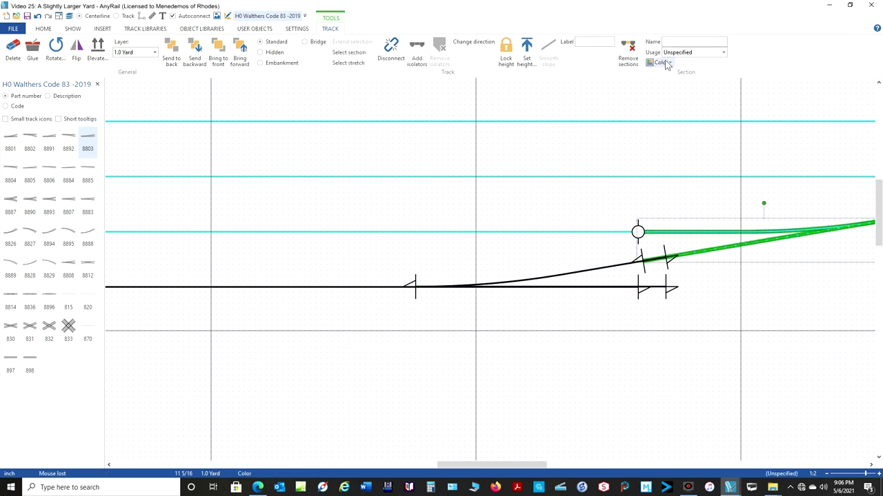
click(627, 52)
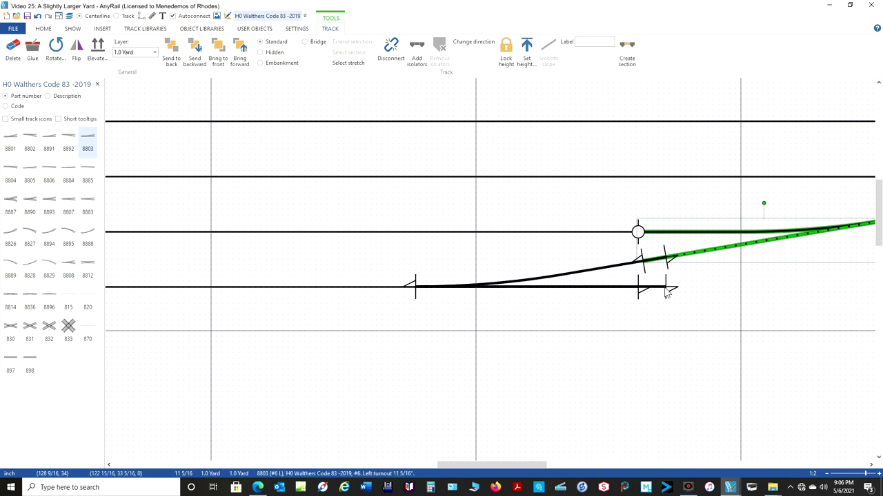
drag(666, 293, 639, 293)
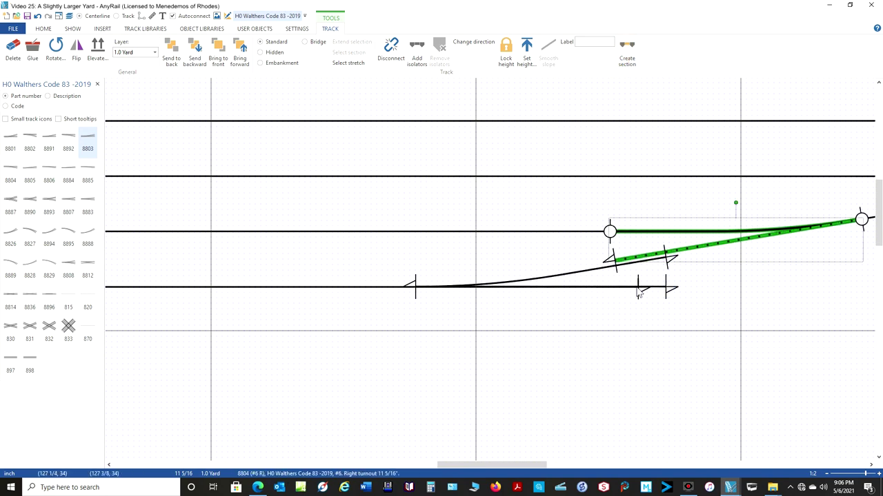
key(Escape)
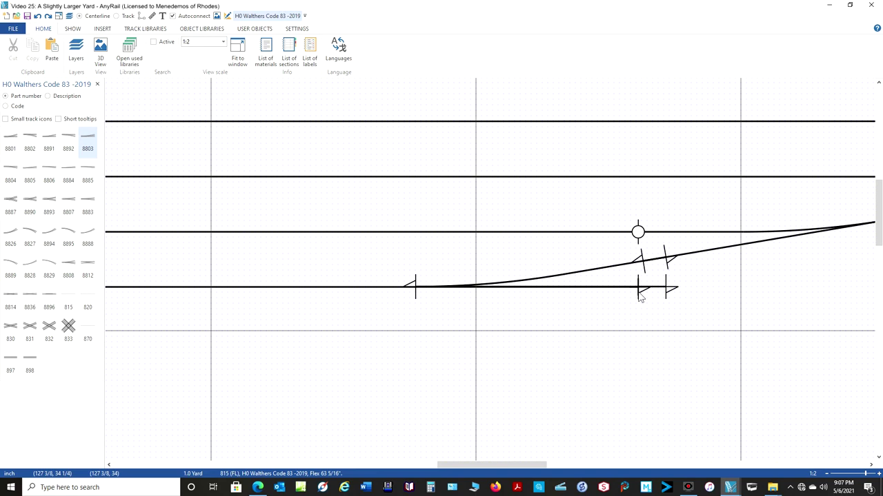
Join the lower storage track to its turnout and extend both storage tracks far west.
drag(641, 295, 414, 287)
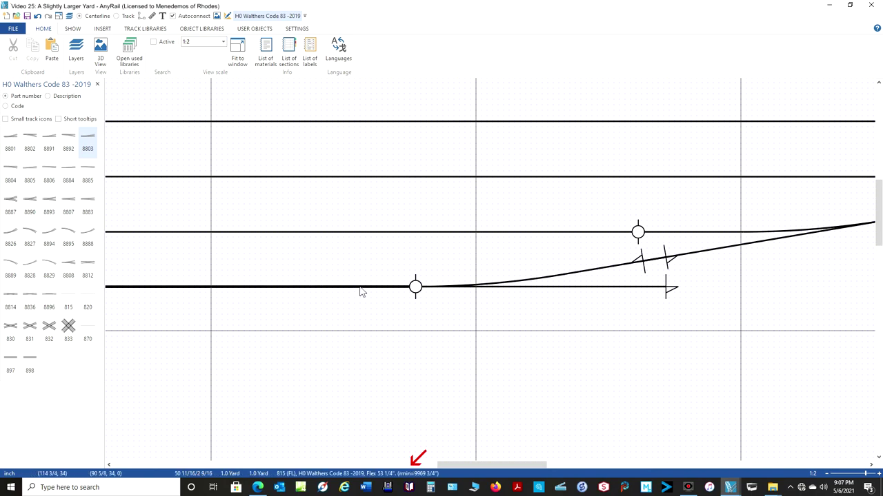
scroll(357, 301, down, 4)
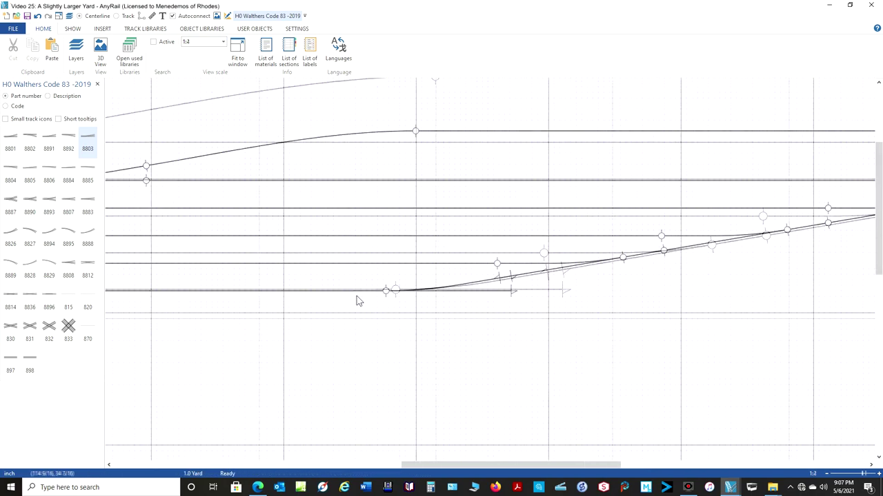
right_drag(352, 316, 637, 325)
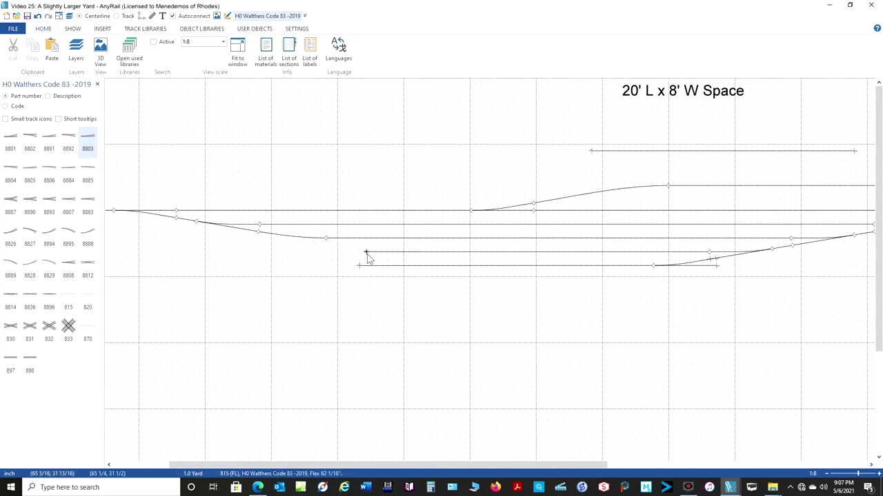
click(117, 16)
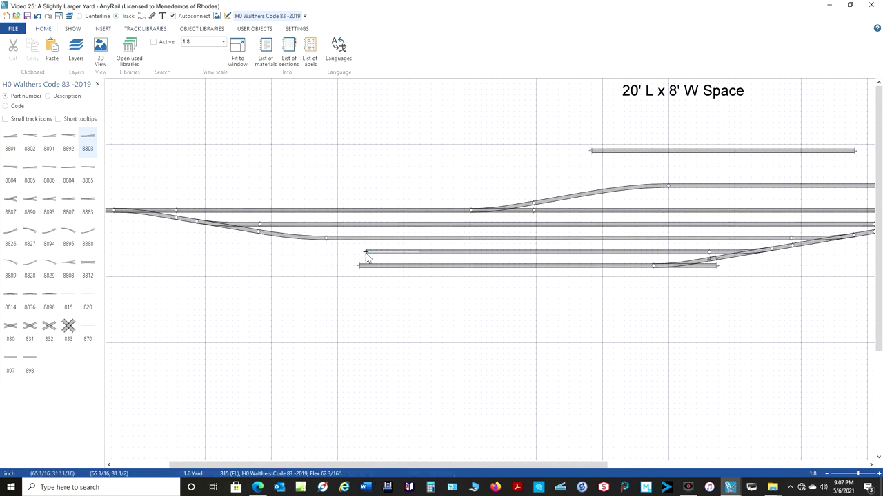
drag(365, 252, 142, 252)
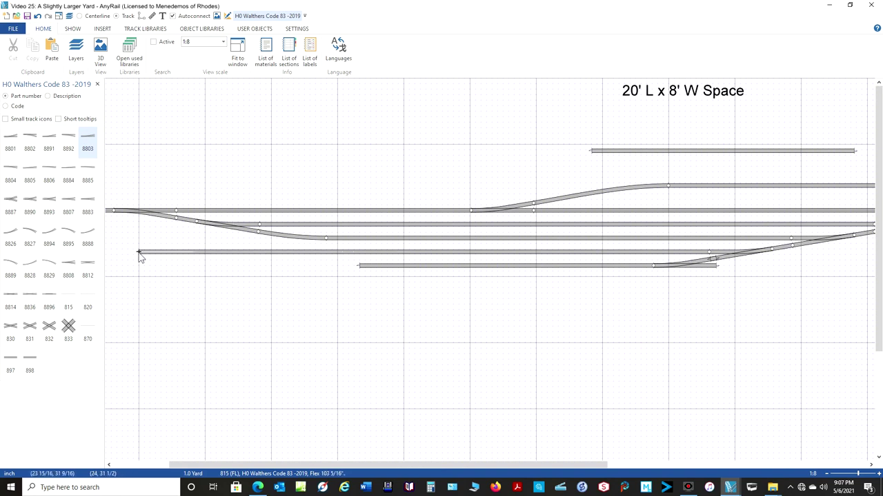
drag(360, 267, 140, 273)
Place another 8803 turnout, rotate it, snap it onto the ladder, and bring in an 8804.
right_drag(696, 302, 278, 311)
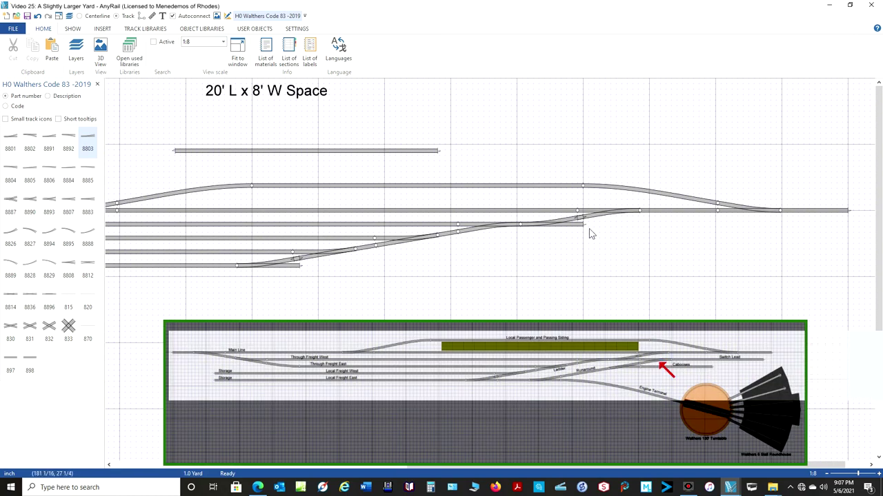
drag(88, 141, 578, 305)
drag(586, 254, 610, 233)
click(586, 275)
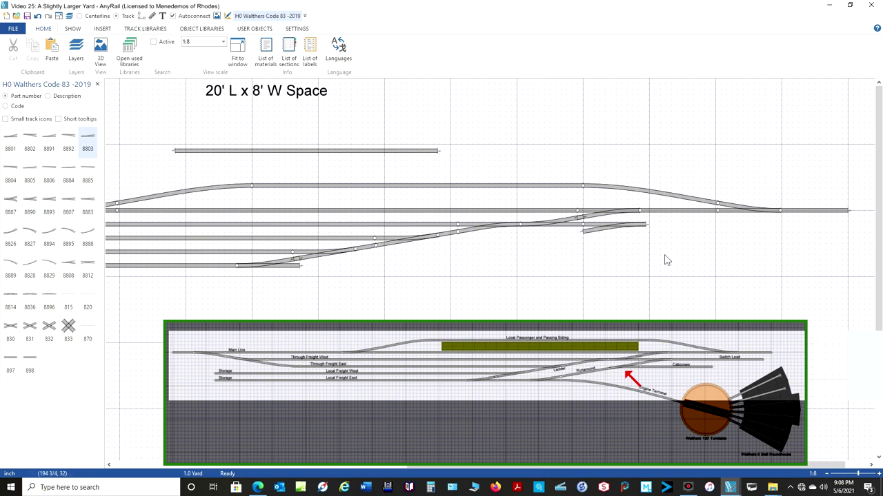
drag(11, 173, 291, 216)
Attach the 8804 right turnout under the ladder and connect a 39" 815 flex diagonally to it.
drag(341, 200, 535, 239)
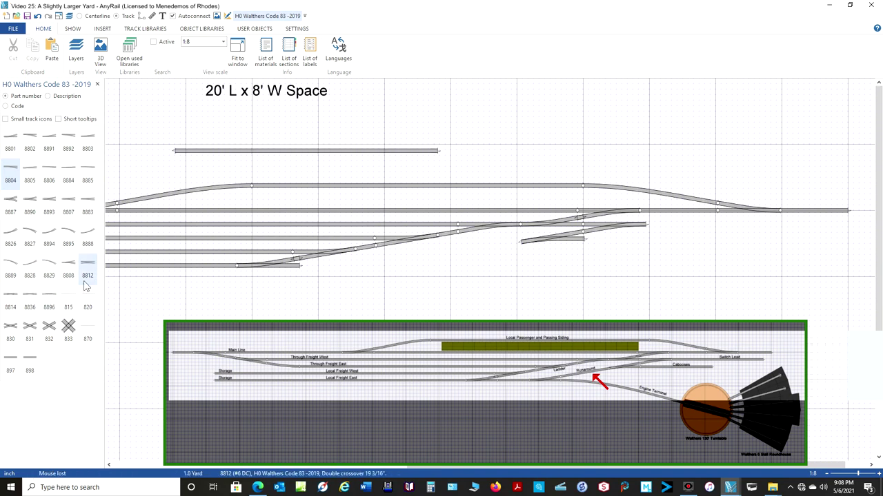
click(68, 300)
drag(350, 204, 406, 249)
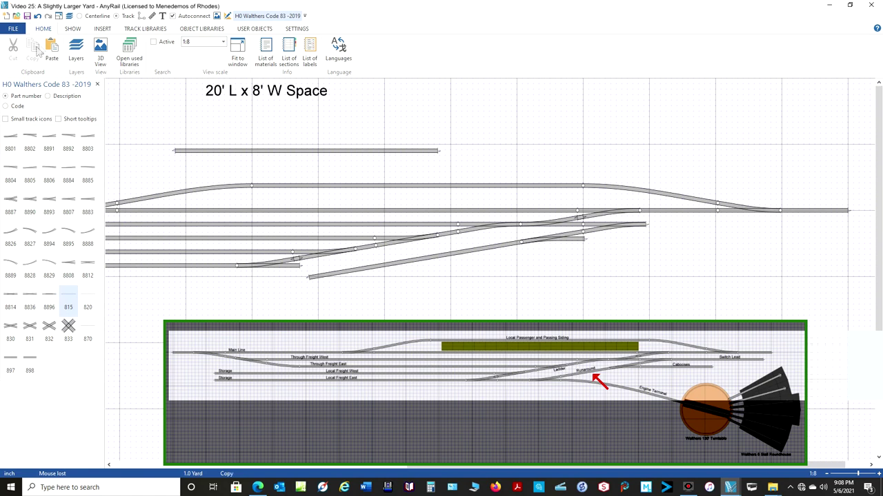
click(80, 17)
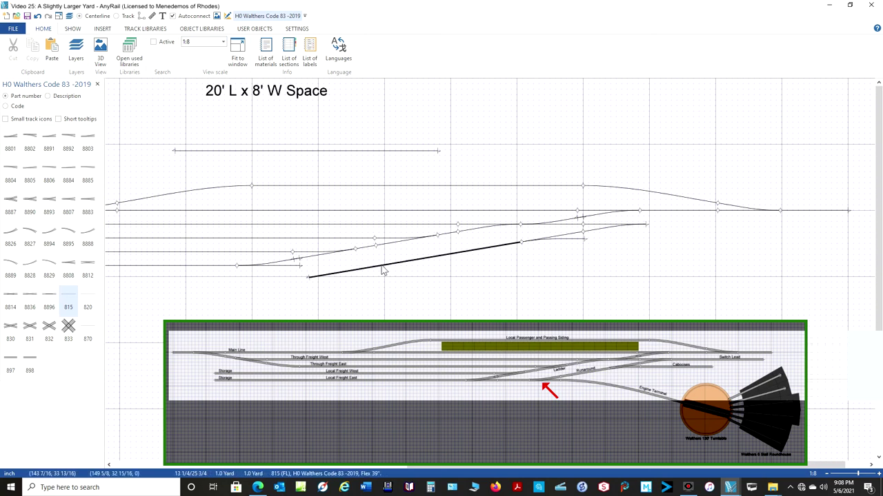
Drop another 8803 turnout with its left end at y 34 and slide it right along the track.
click(87, 138)
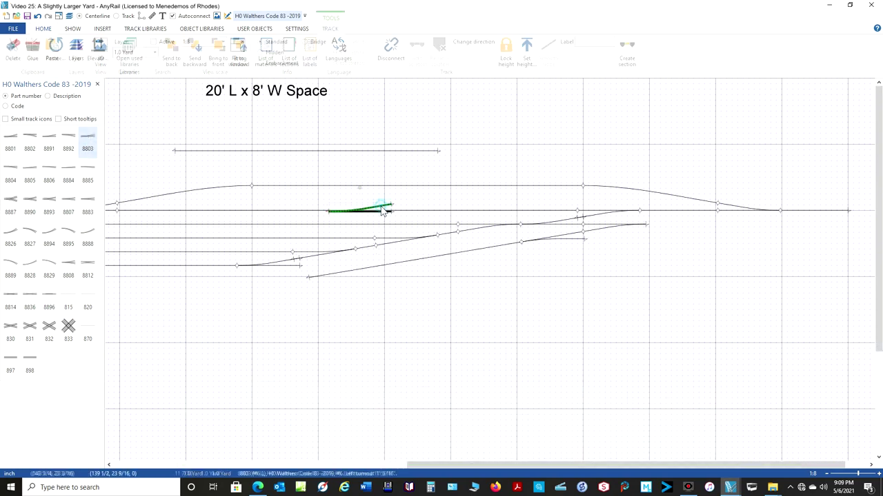
click(369, 266)
scroll(318, 262, up, 3)
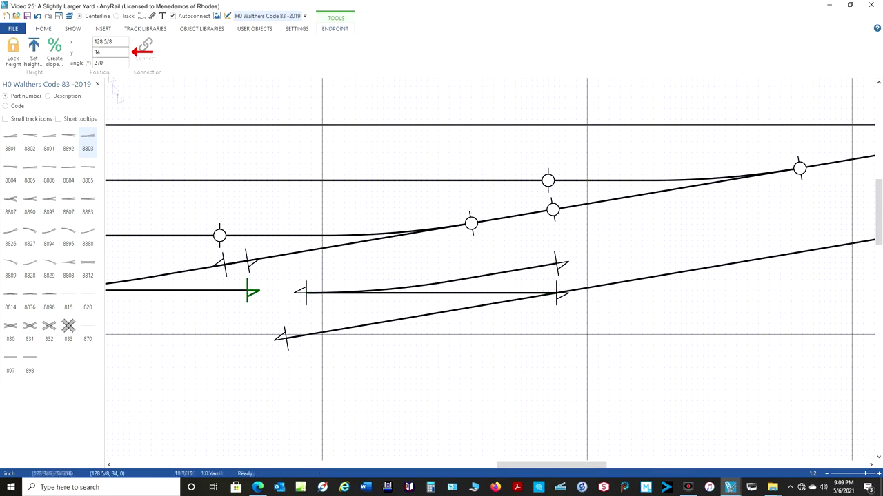
key(Tab)
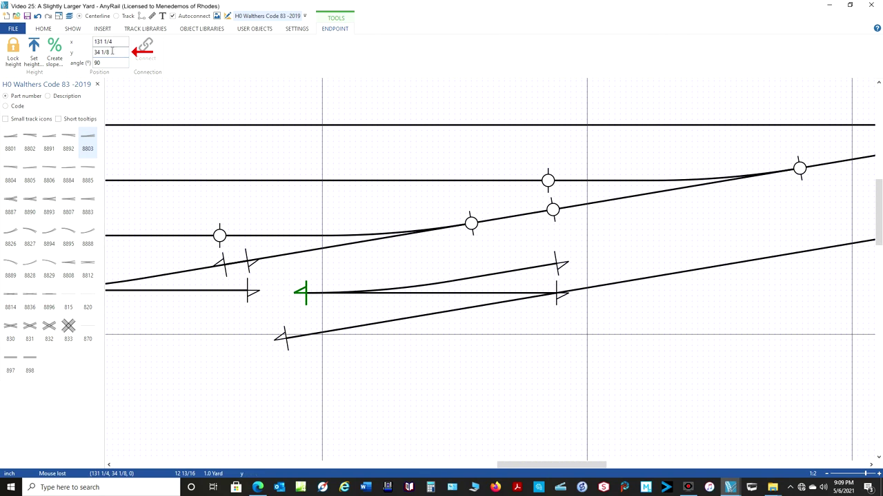
key(Return)
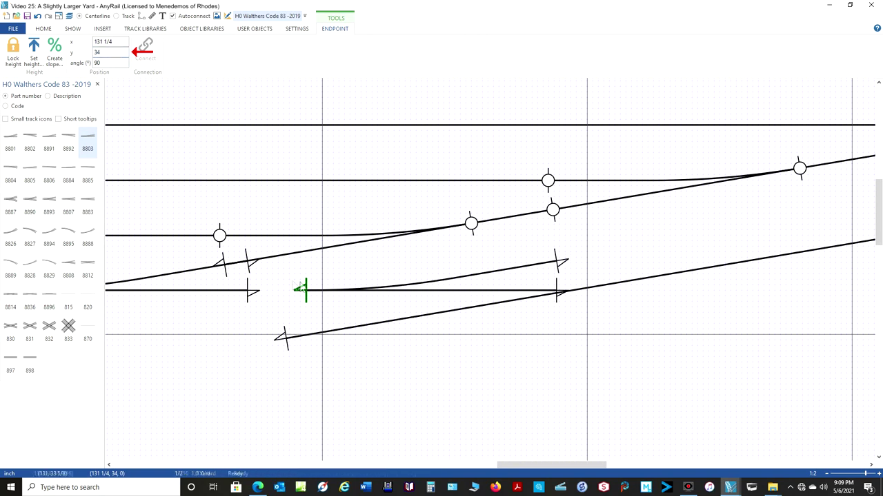
drag(427, 301, 553, 302)
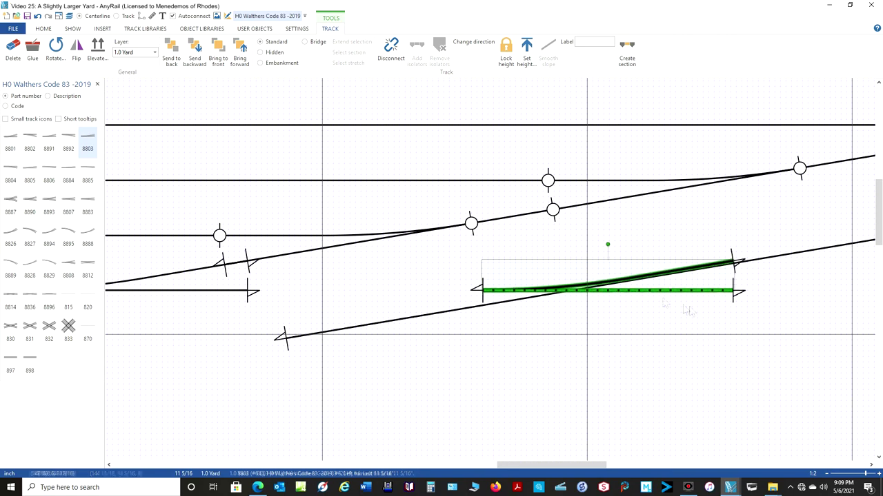
Colour the ladder and diagonal tracks as a cyan section and check the turnout's alignment.
click(768, 260)
click(745, 58)
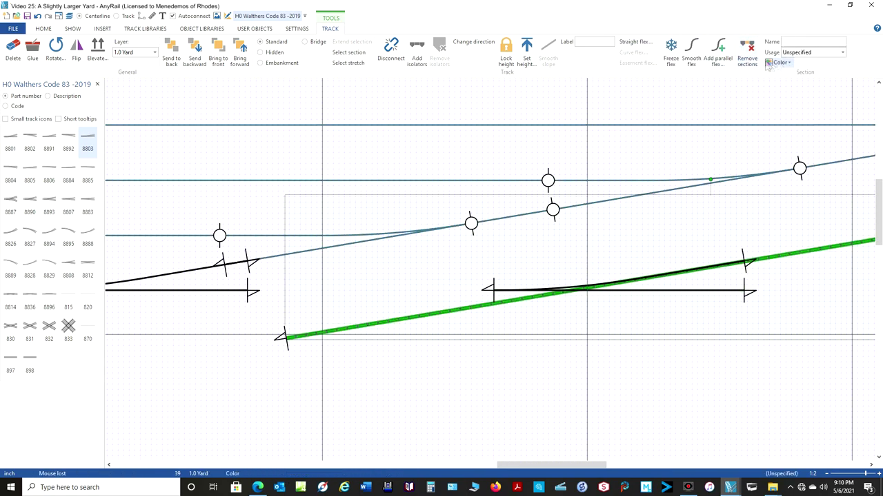
click(779, 62)
click(787, 83)
scroll(610, 318, up, 5)
click(626, 298)
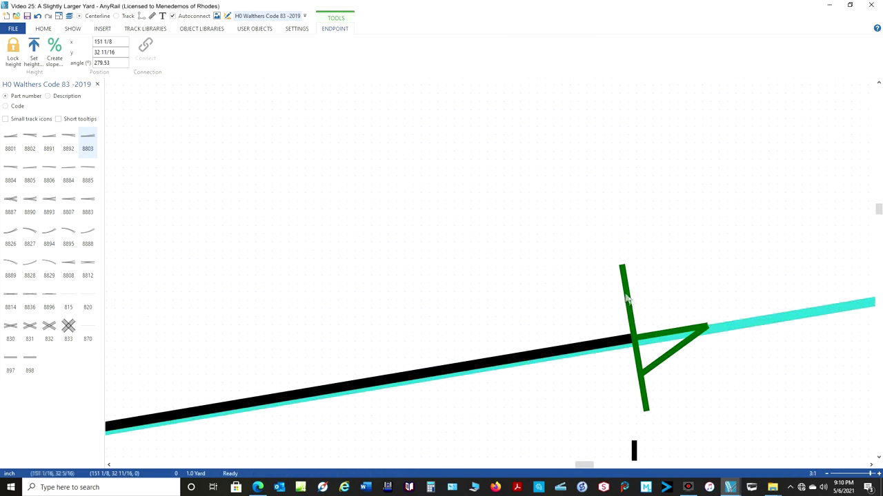
click(557, 340)
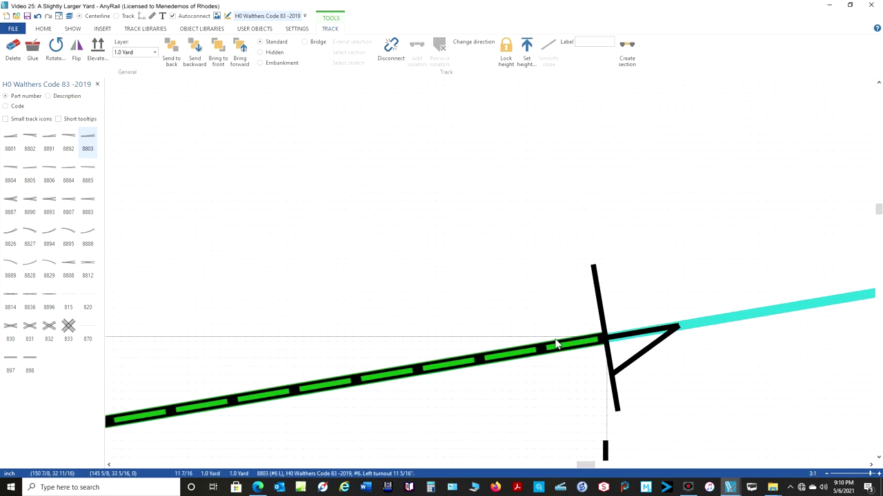
scroll(557, 343, down, 5)
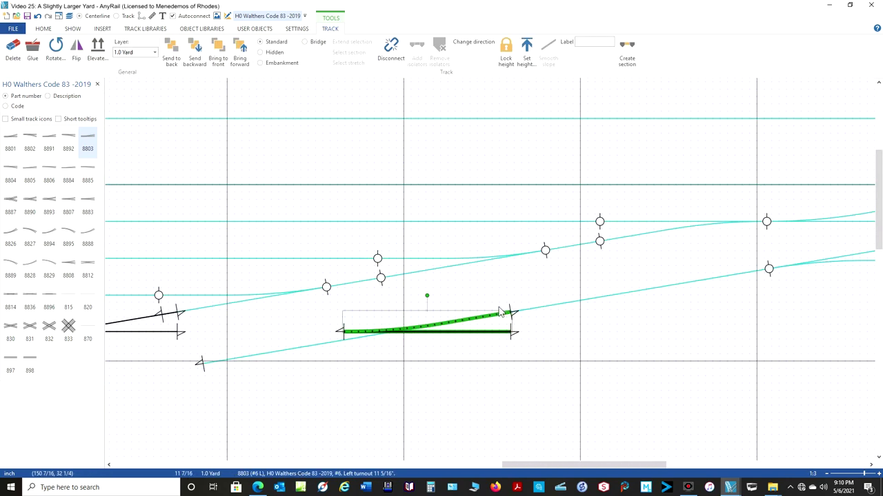
Cut the spare top flex track repeatedly to get a short left piece.
click(202, 365)
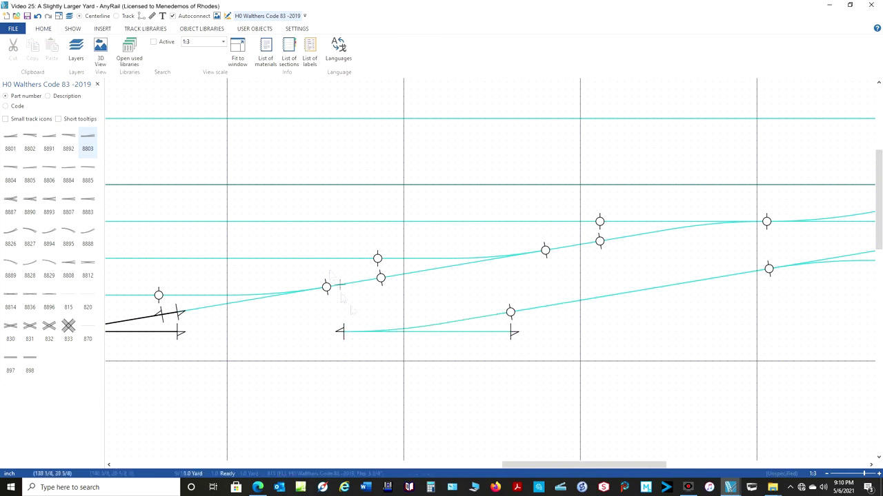
scroll(292, 341, down, 2)
drag(189, 156, 409, 152)
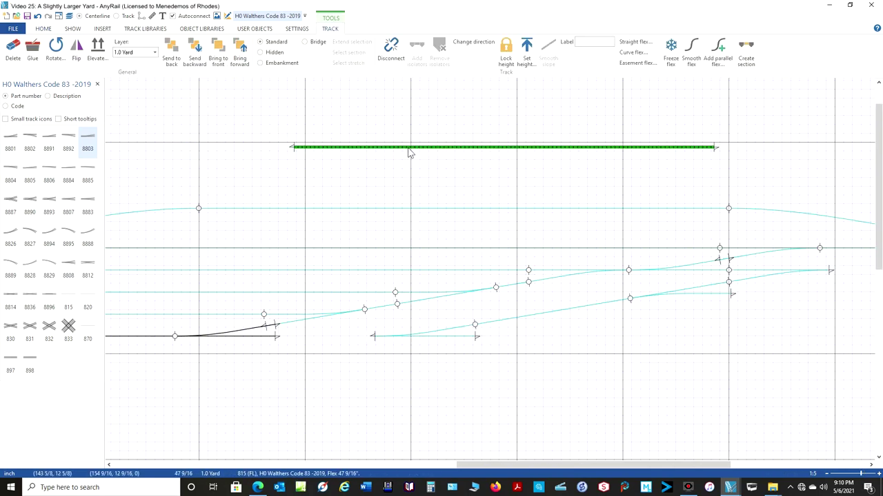
right_click(344, 147)
click(371, 251)
click(319, 147)
right_click(320, 148)
key(Escape)
key(Escape)
right_click(315, 152)
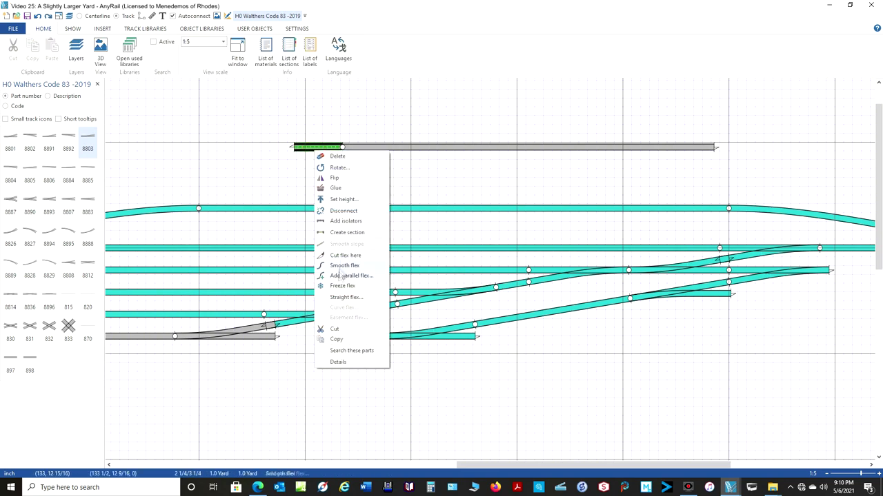
click(341, 255)
right_click(337, 147)
click(362, 281)
right_click(318, 148)
key(Escape)
Fit the short piece into the bottom track gap and remove the cyan section.
drag(314, 148, 374, 337)
click(349, 358)
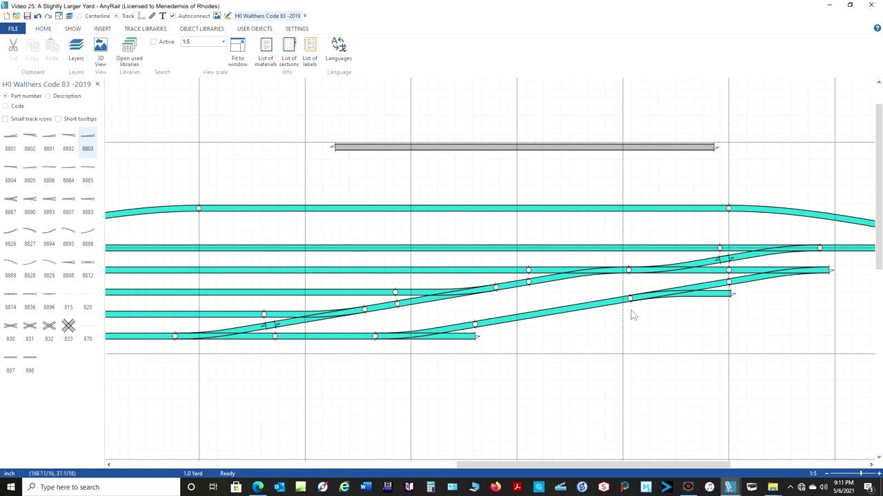
click(352, 344)
click(746, 54)
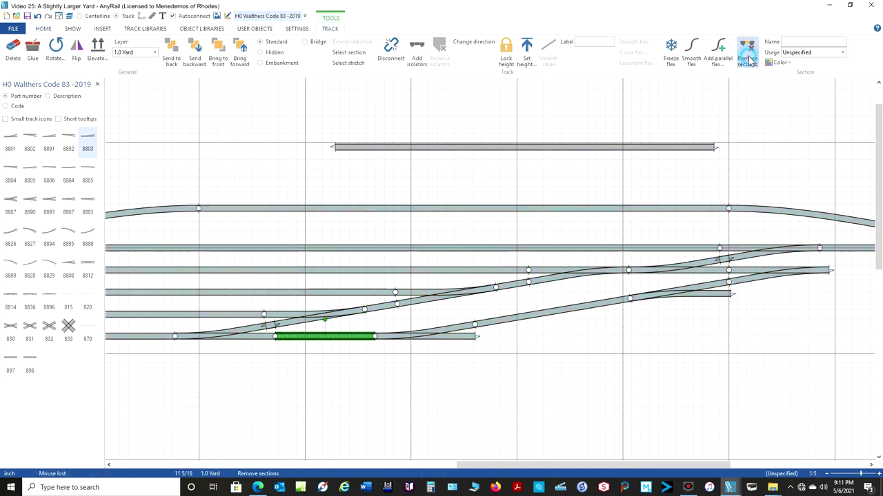
click(537, 372)
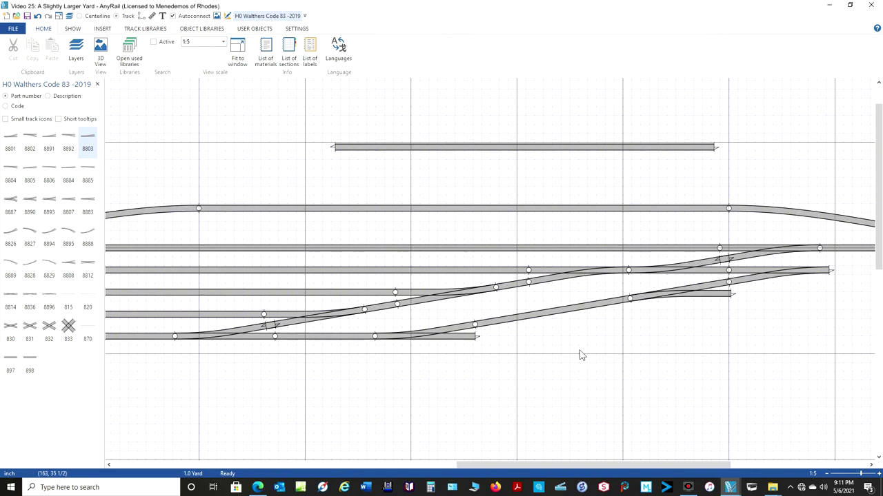
scroll(580, 355, down, 2)
Cut a piece from the spare flex track, join it to a yard track end, and stretch it east.
right_drag(657, 263, 614, 261)
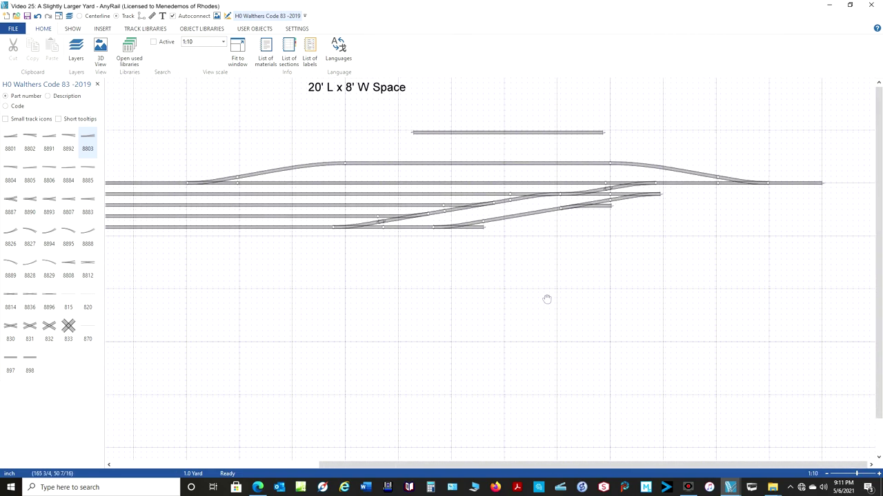
right_click(458, 133)
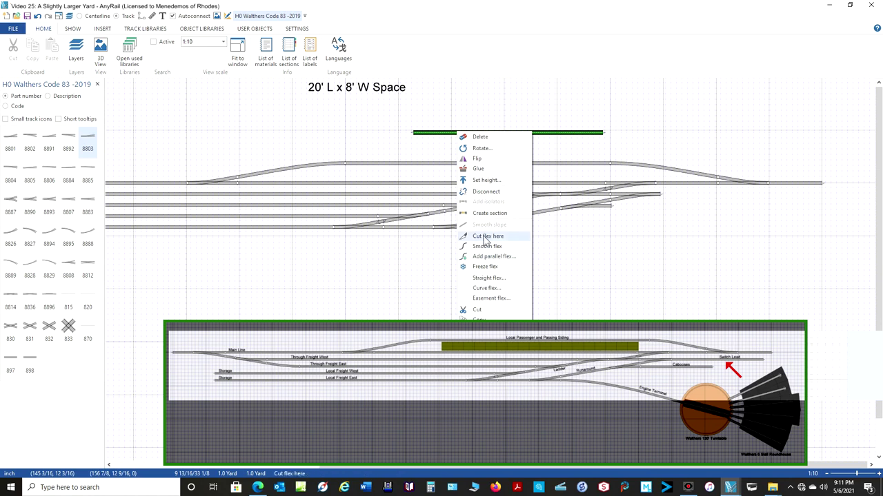
click(485, 235)
click(442, 134)
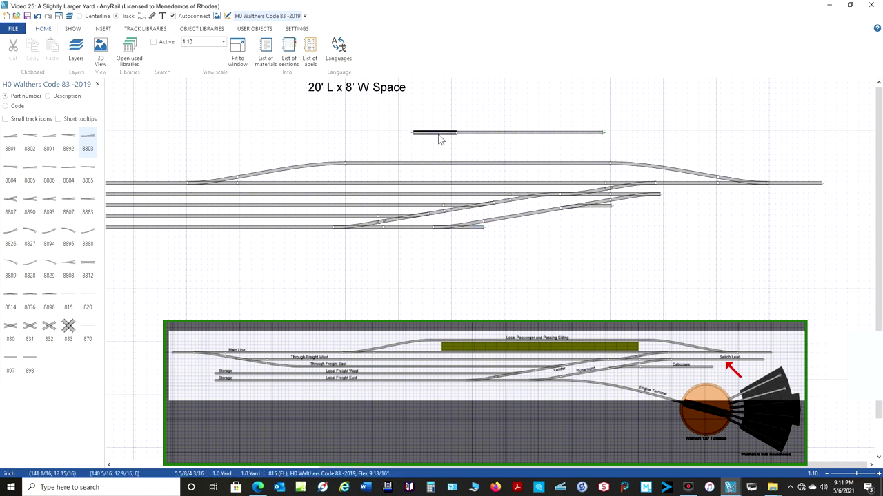
right_click(440, 133)
click(460, 195)
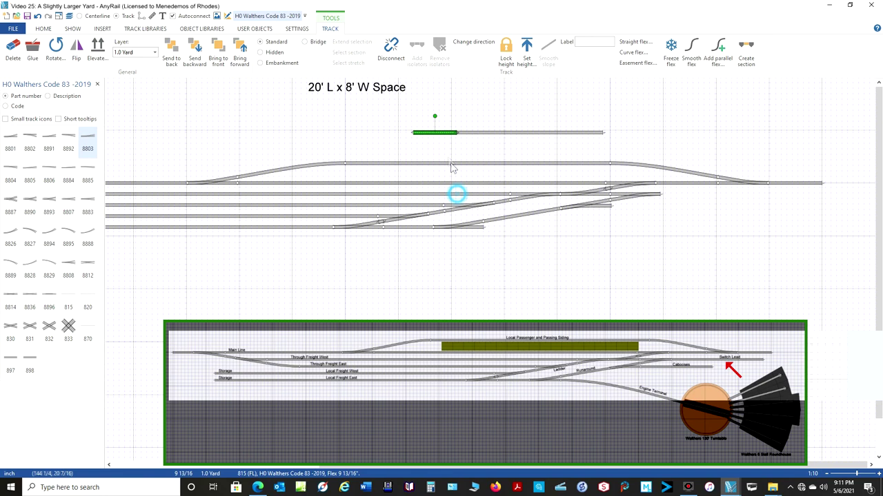
drag(440, 136, 691, 201)
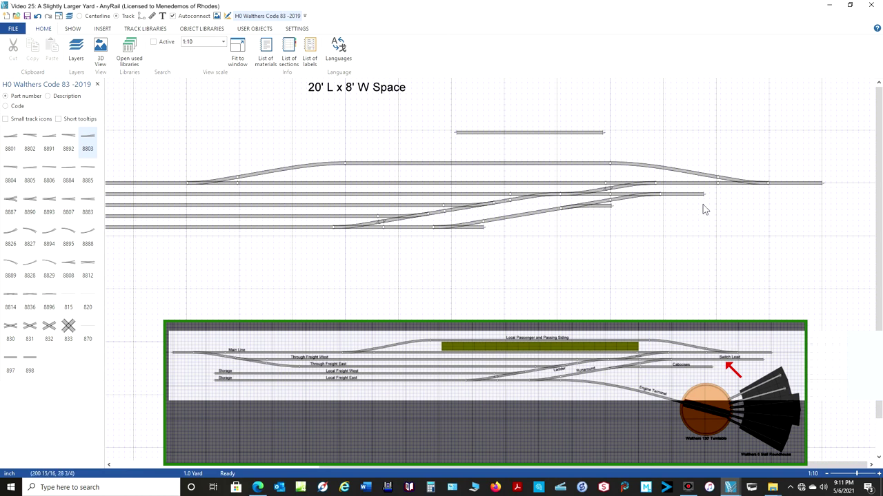
drag(708, 199, 789, 199)
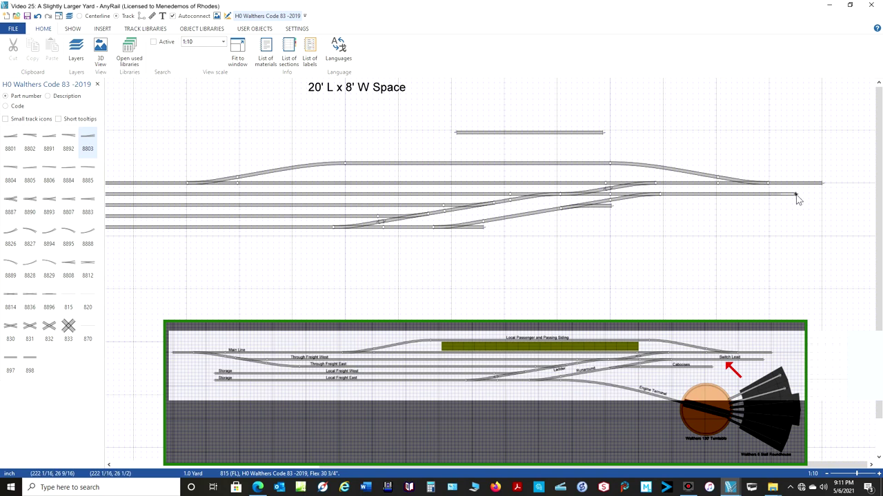
drag(807, 200, 807, 199)
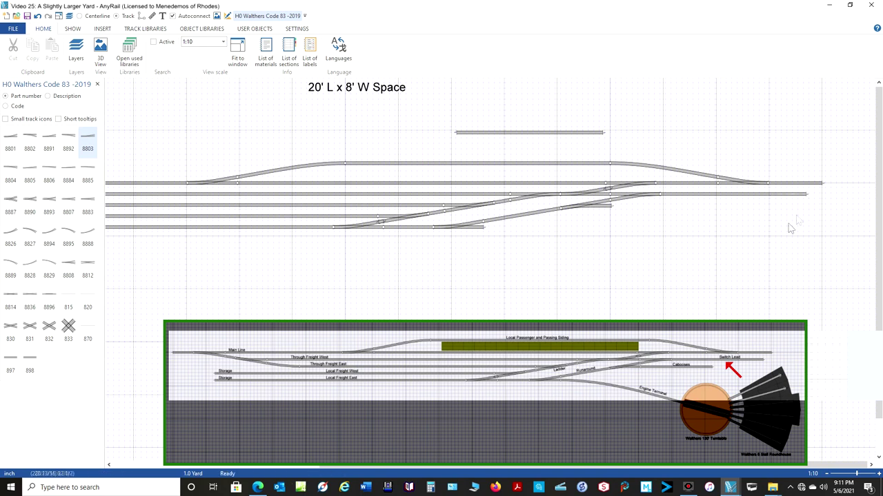
Cut a second spare flex piece and extend another yard track east to 35 5/8".
right_click(502, 134)
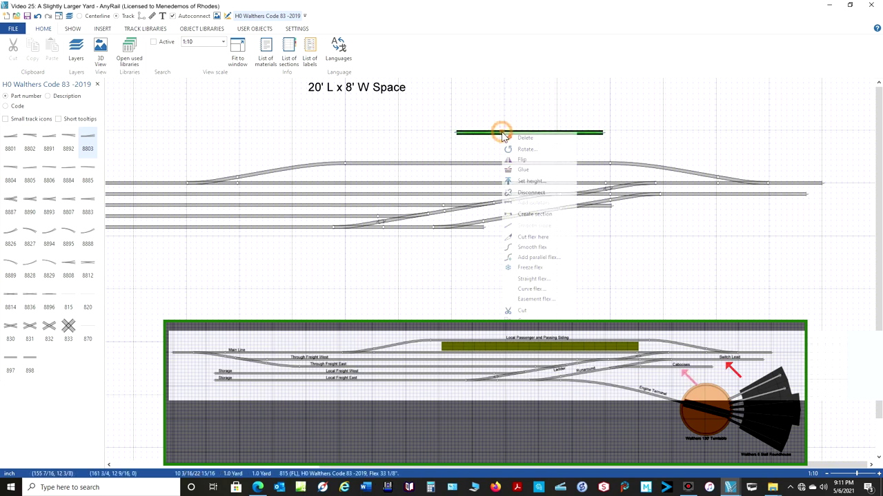
click(526, 238)
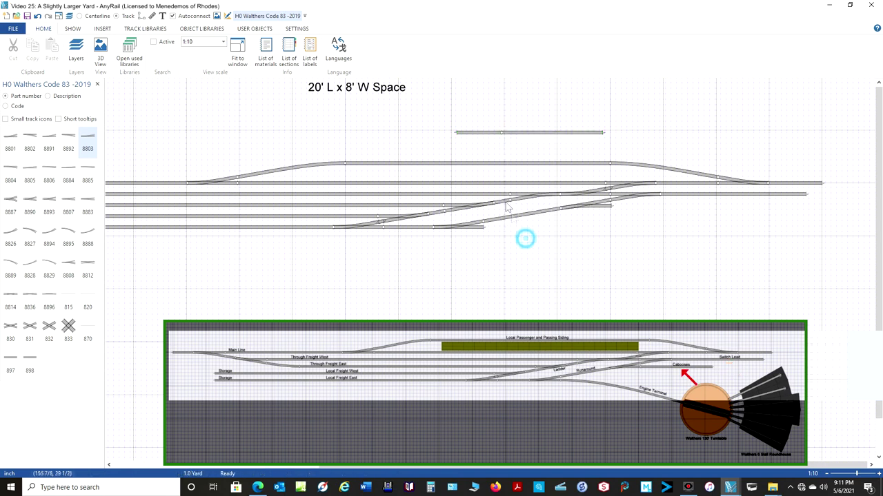
click(501, 133)
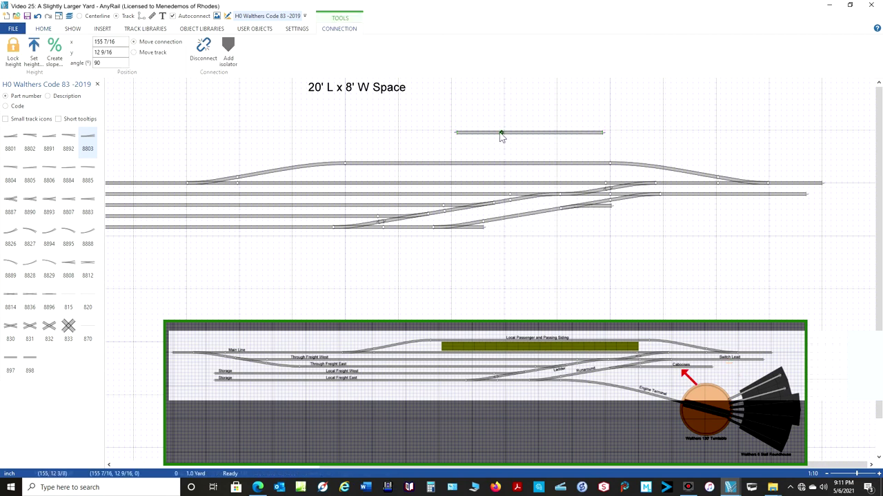
key(Escape)
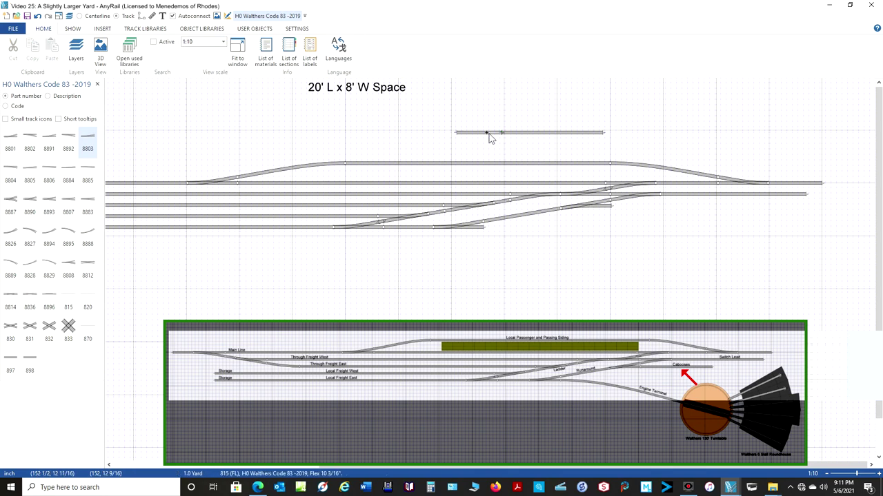
right_click(490, 136)
right_click(481, 138)
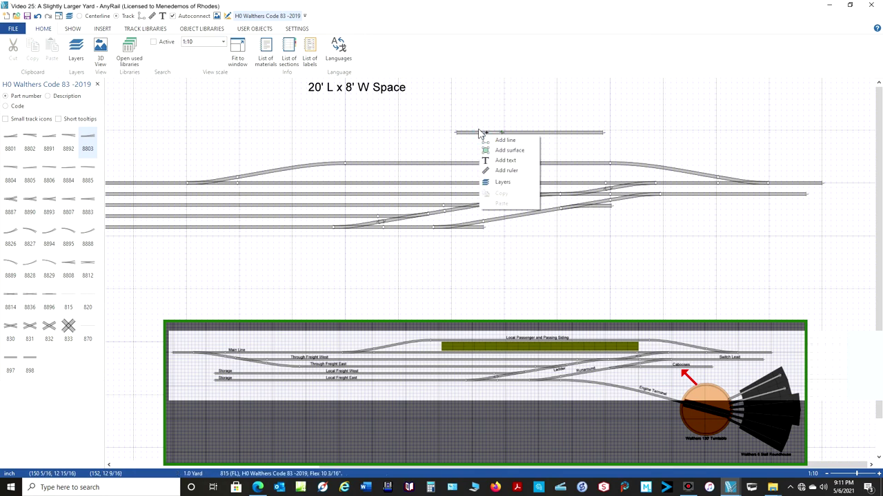
click(474, 132)
click(479, 138)
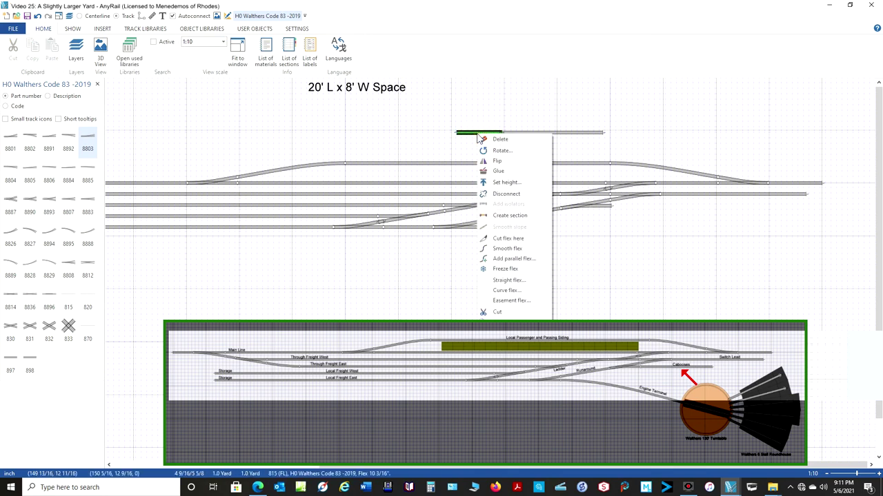
click(504, 194)
drag(482, 139, 770, 210)
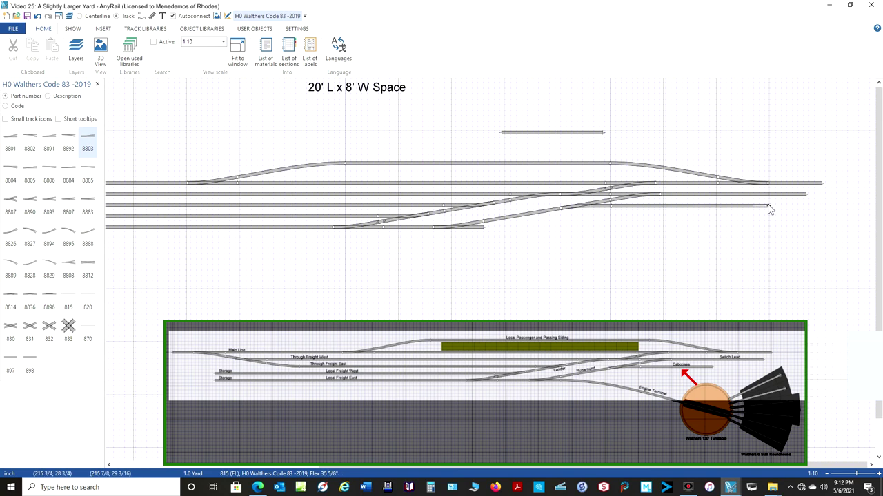
drag(770, 209, 768, 211)
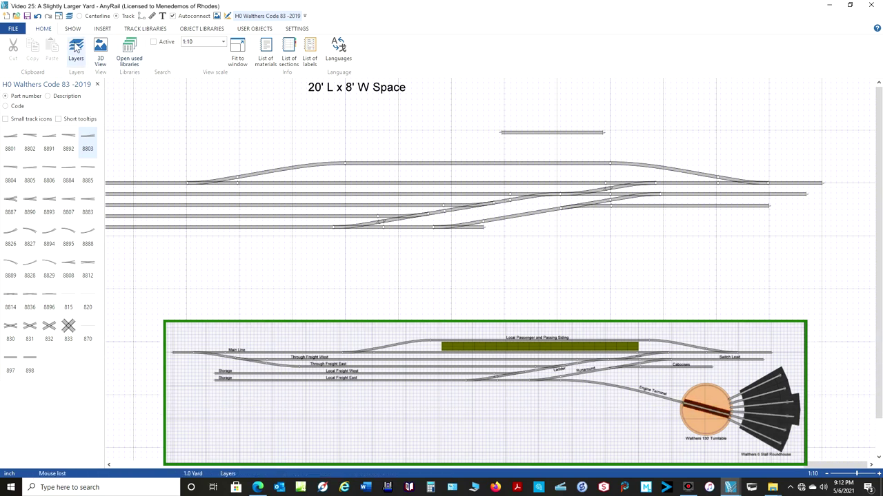
Move the Walthers 130' turntable and 6 stall roundhouse east of the yard, beside the Cabooses track.
scroll(465, 235, down, 1)
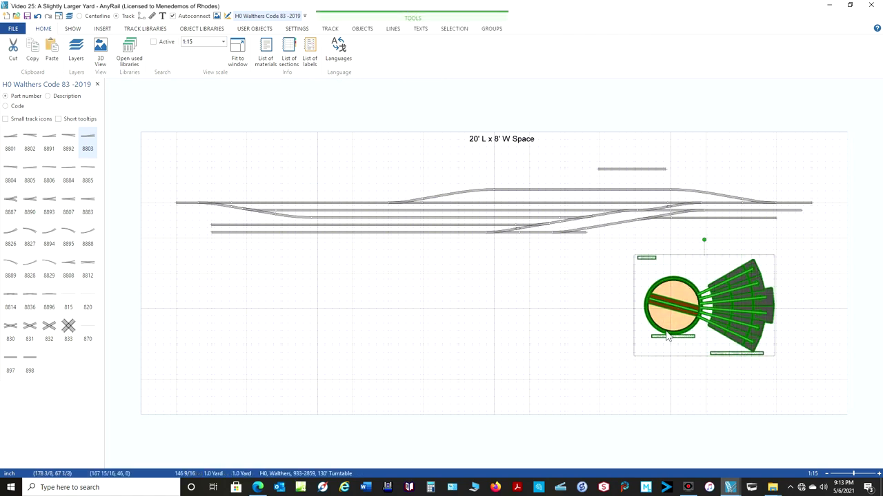
drag(664, 338, 710, 310)
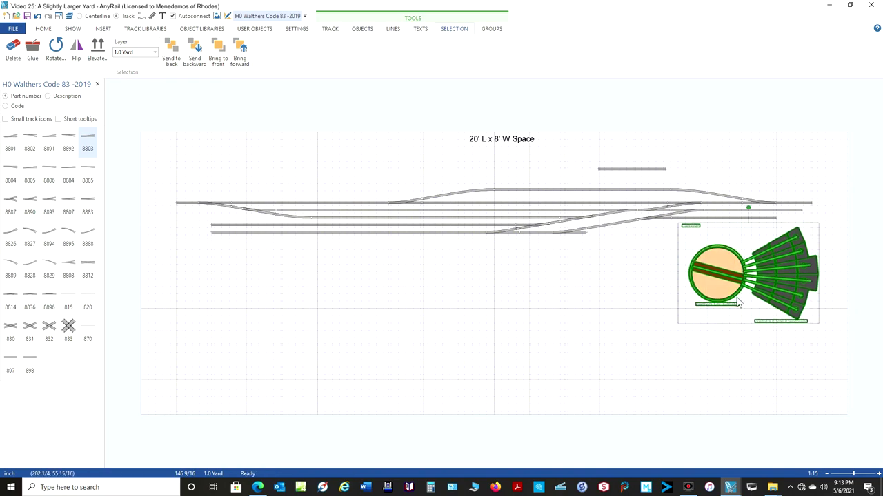
scroll(778, 253, up, 3)
scroll(736, 230, down, 2)
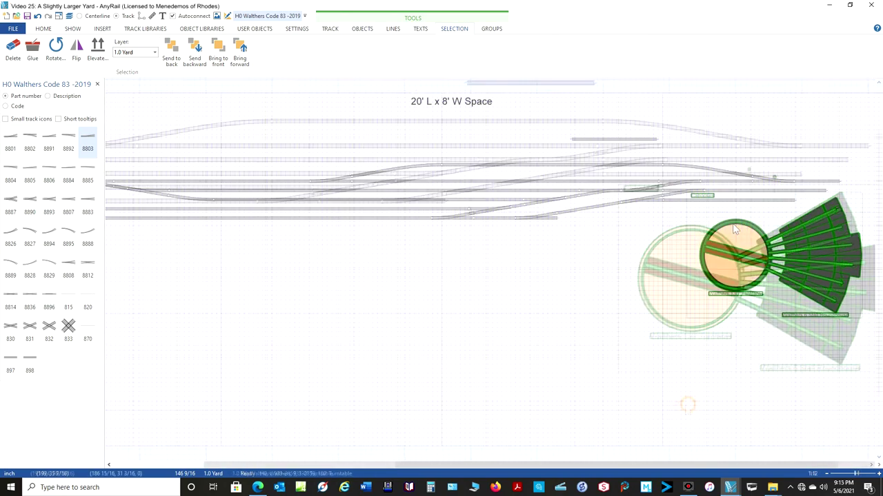
click(656, 259)
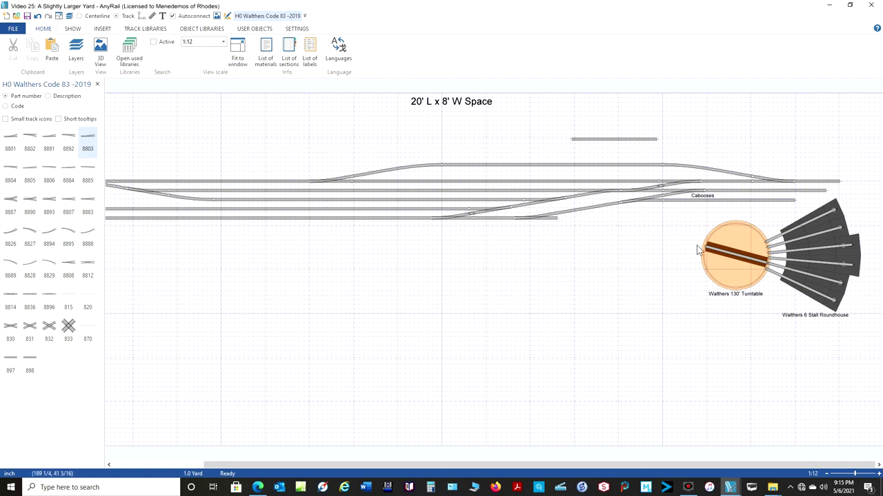
Link the lowest yard track to the turntable bridge with a smoothed 41 5/16" flex track drawn in front.
drag(602, 141, 703, 252)
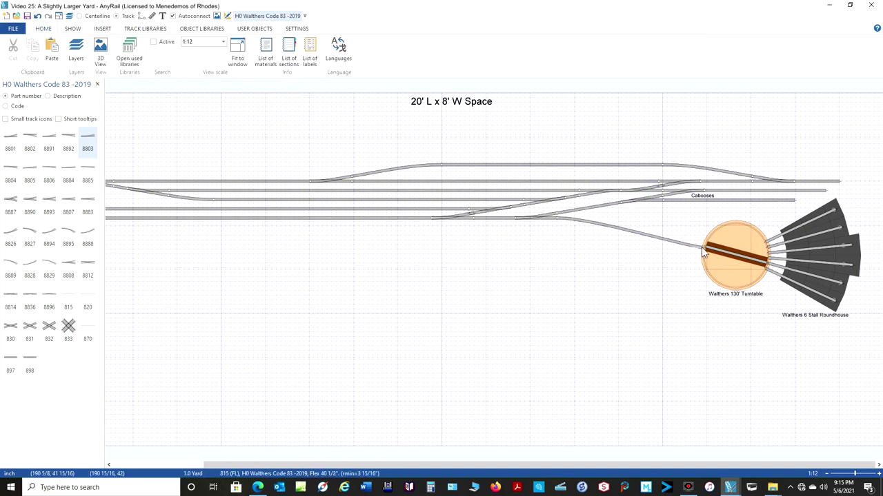
click(652, 237)
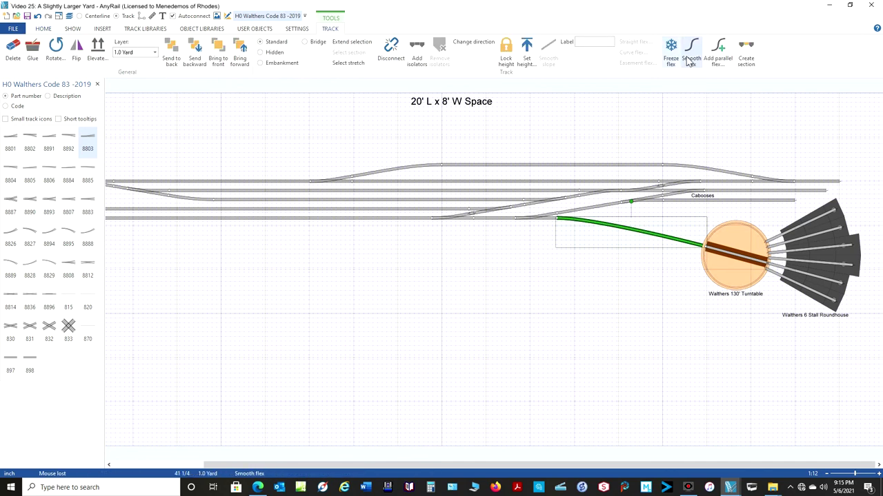
click(690, 61)
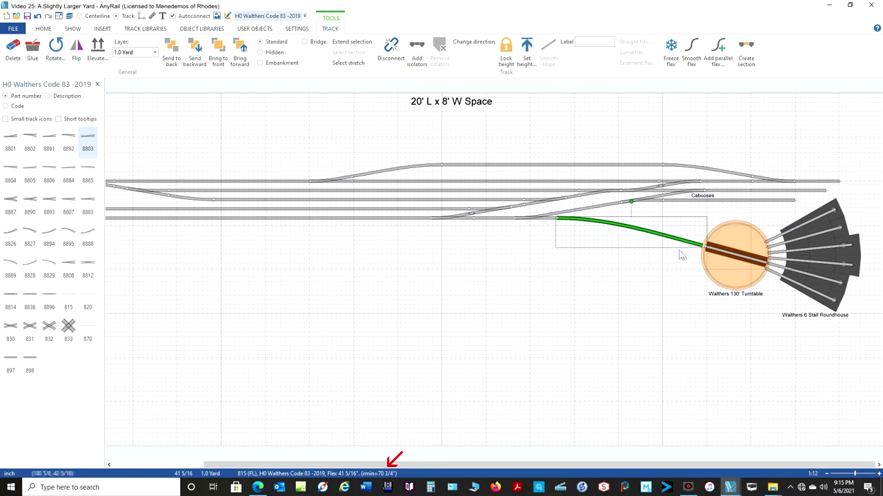
scroll(687, 260, up, 4)
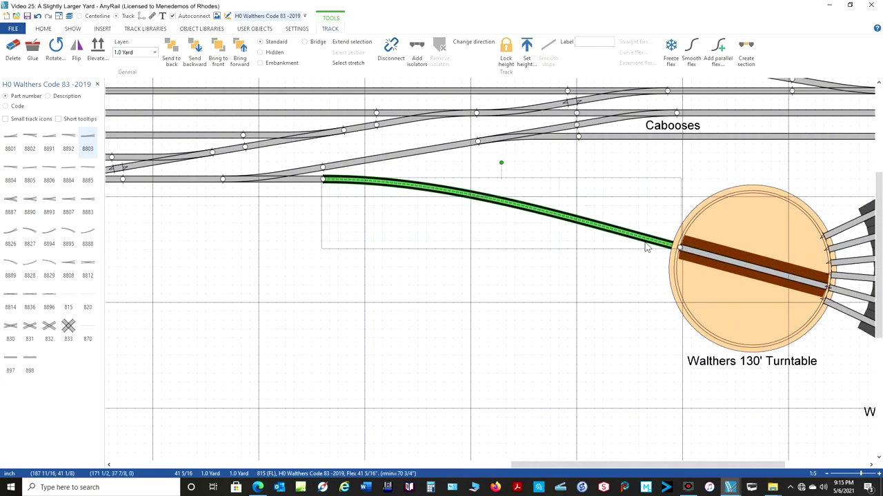
click(241, 55)
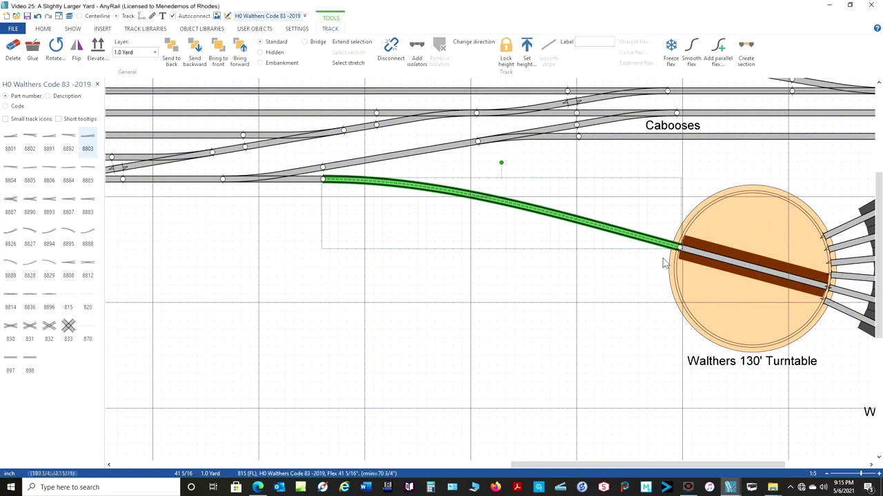
scroll(547, 243, down, 3)
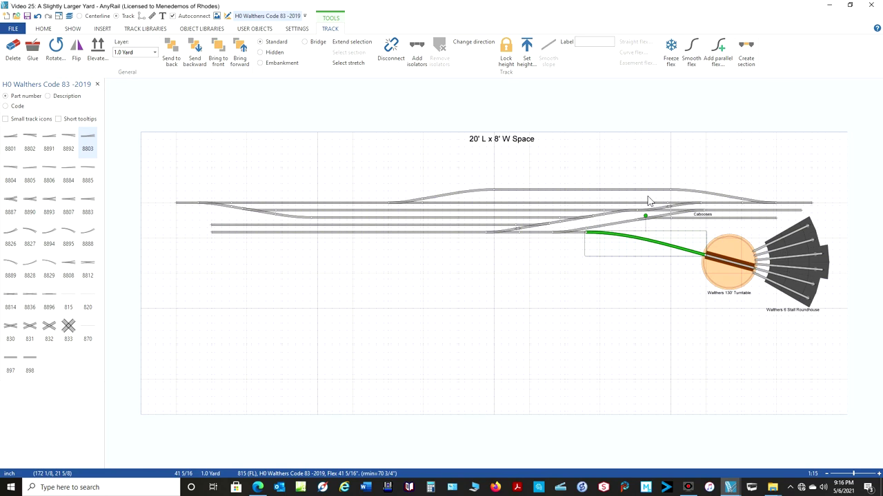
click(255, 29)
Add a CH81629 bilateral station platform from the CH library and place it on the upper yard track.
click(476, 42)
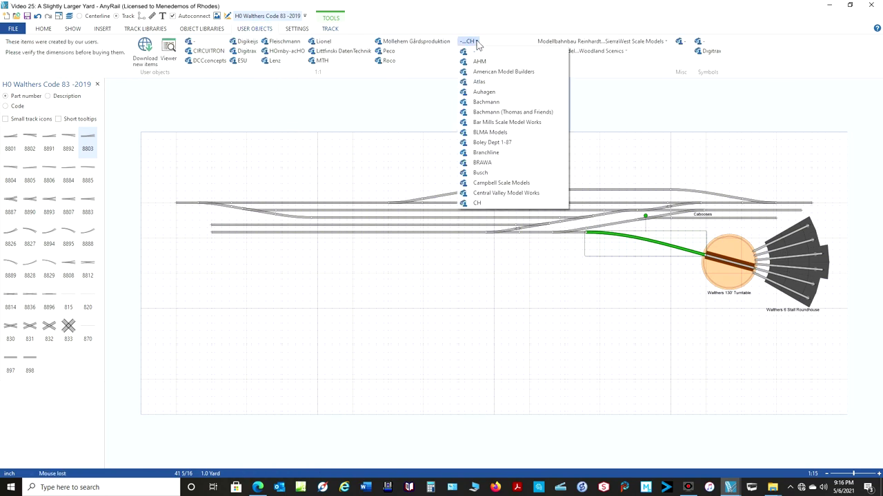
click(477, 203)
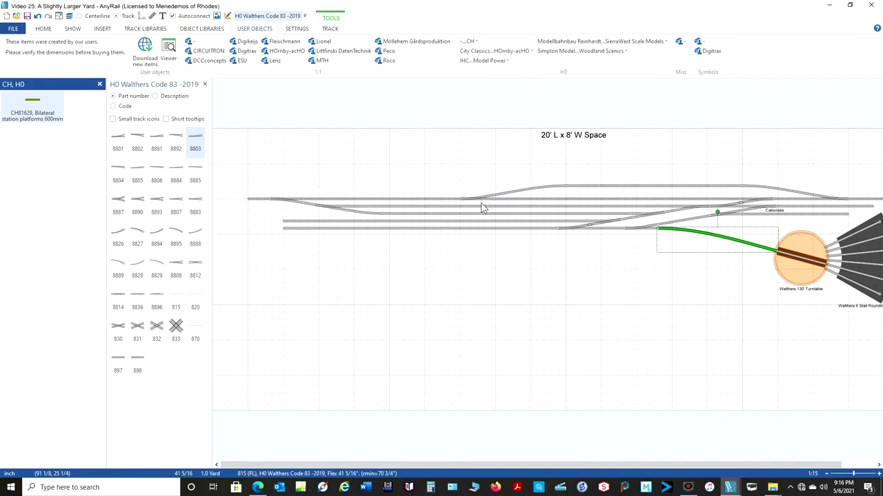
click(41, 111)
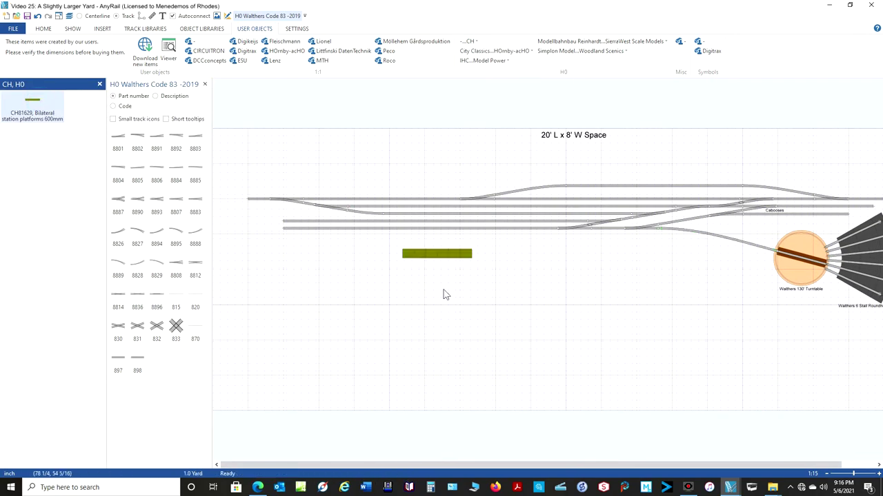
click(439, 261)
drag(441, 263, 703, 199)
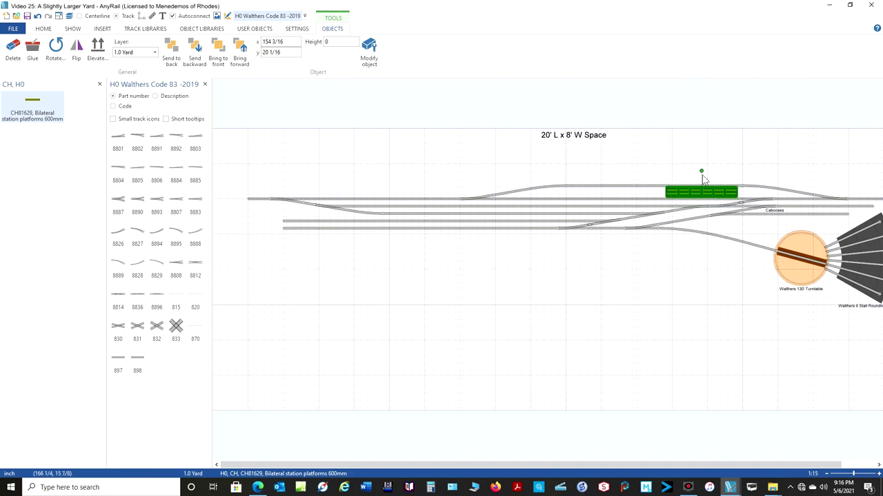
click(685, 177)
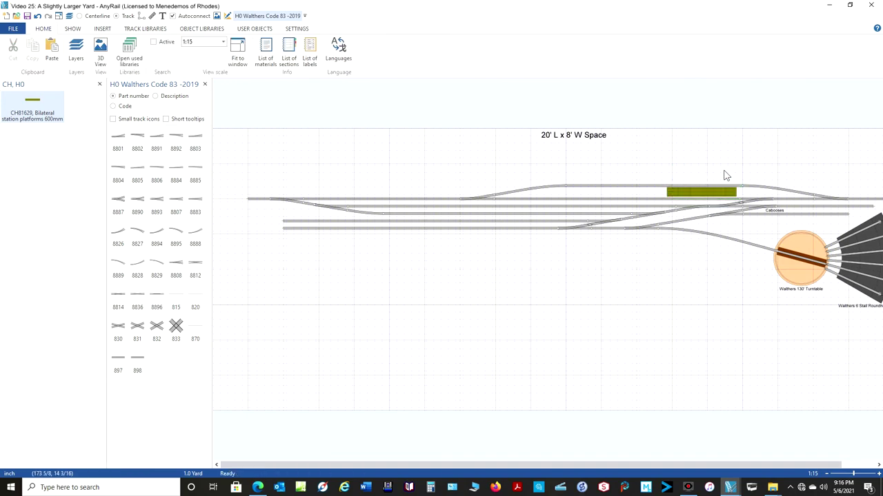
Nudge the platform into position and place a duplicate end to end beside it.
scroll(724, 173, up, 3)
scroll(742, 237, up, 1)
right_drag(743, 234, 711, 253)
click(665, 205)
drag(669, 209, 679, 212)
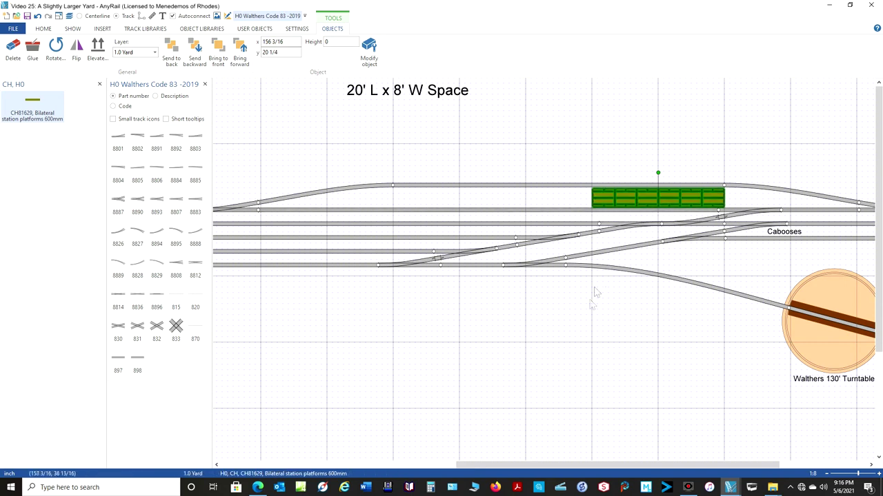
key(ctrl+v)
drag(573, 333, 513, 213)
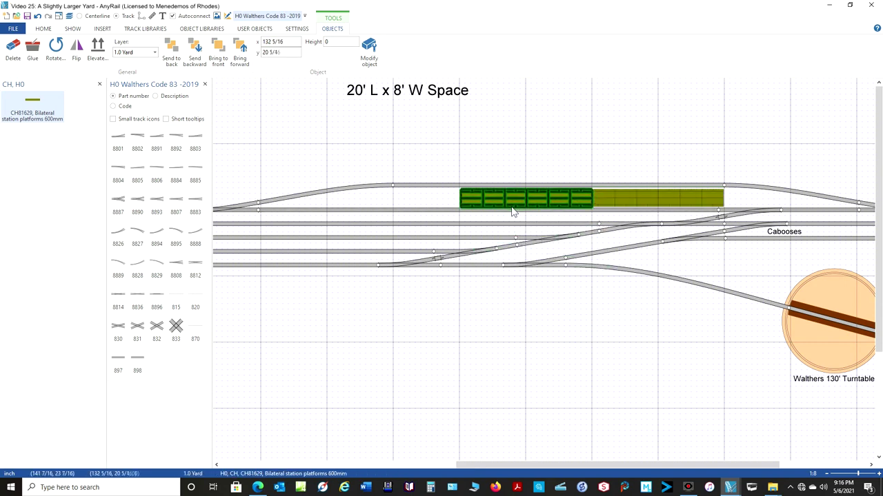
click(509, 150)
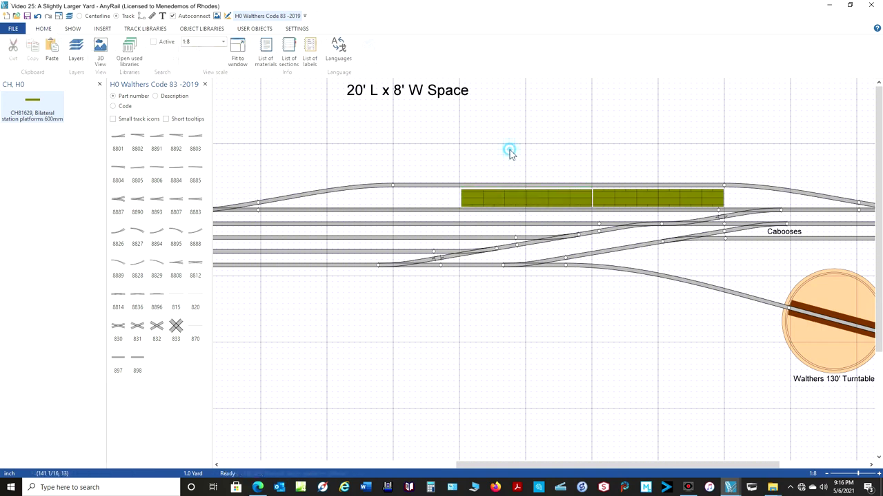
click(525, 196)
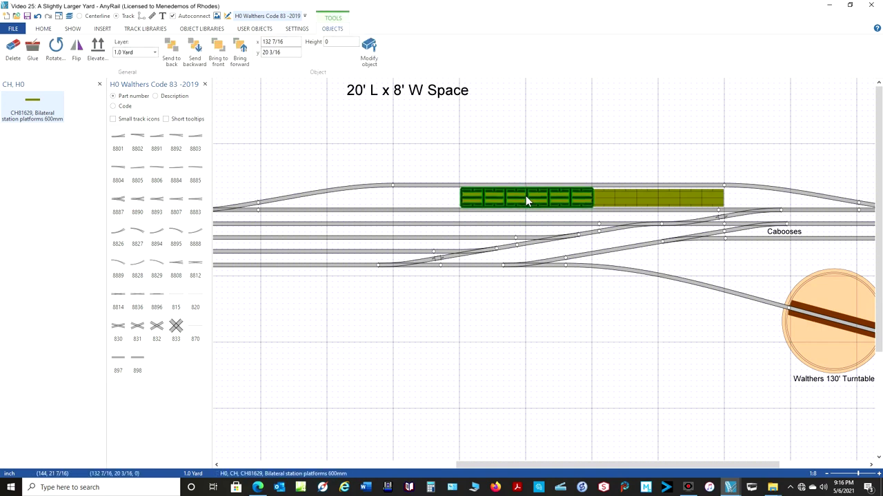
click(510, 140)
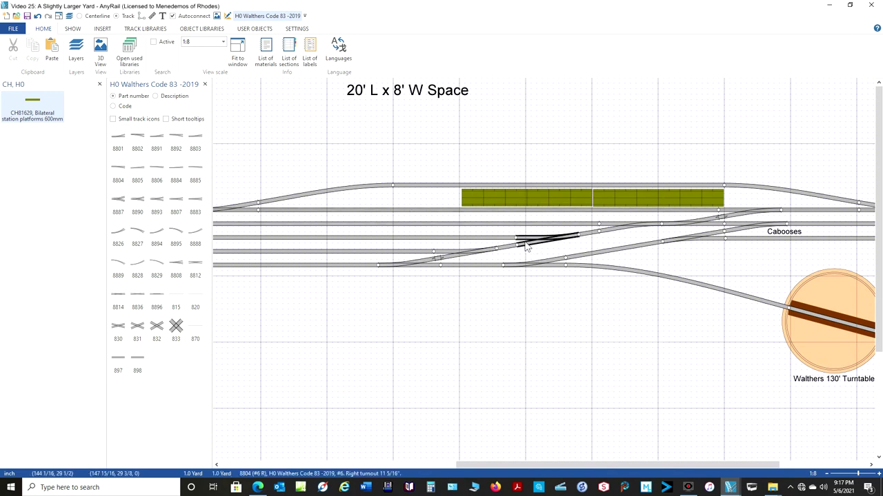
Fit the 20' x 8' plan to the window, inspect the yard's left end, then refit the view.
click(59, 16)
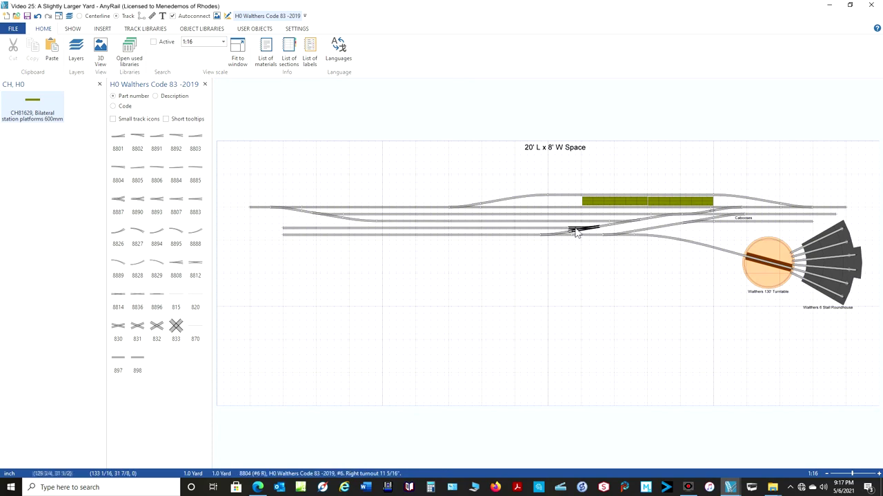
scroll(593, 222, up, 4)
right_drag(611, 252, 587, 283)
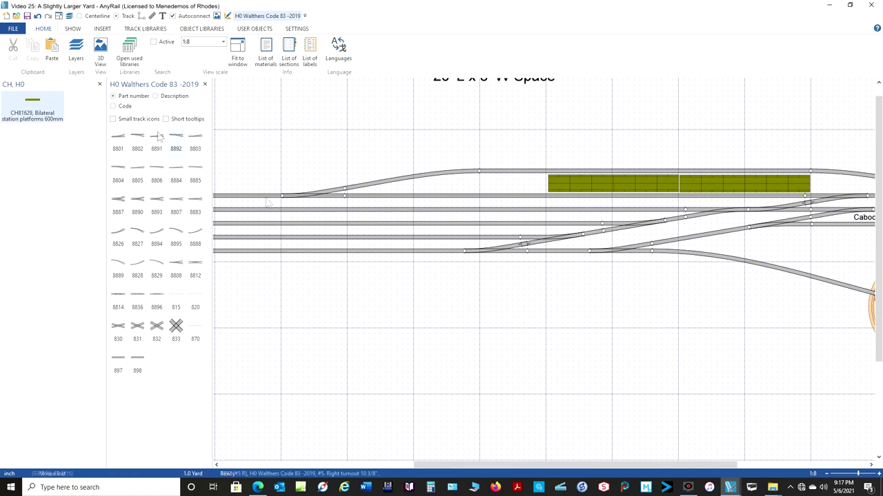
click(59, 15)
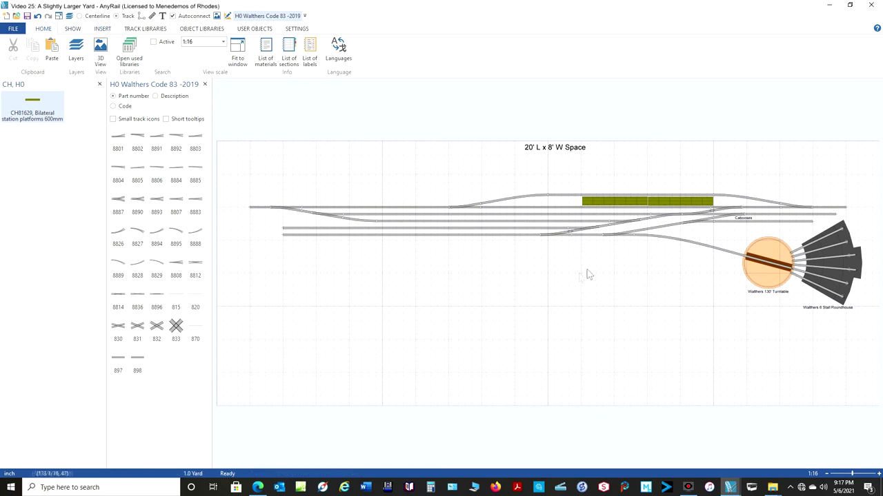